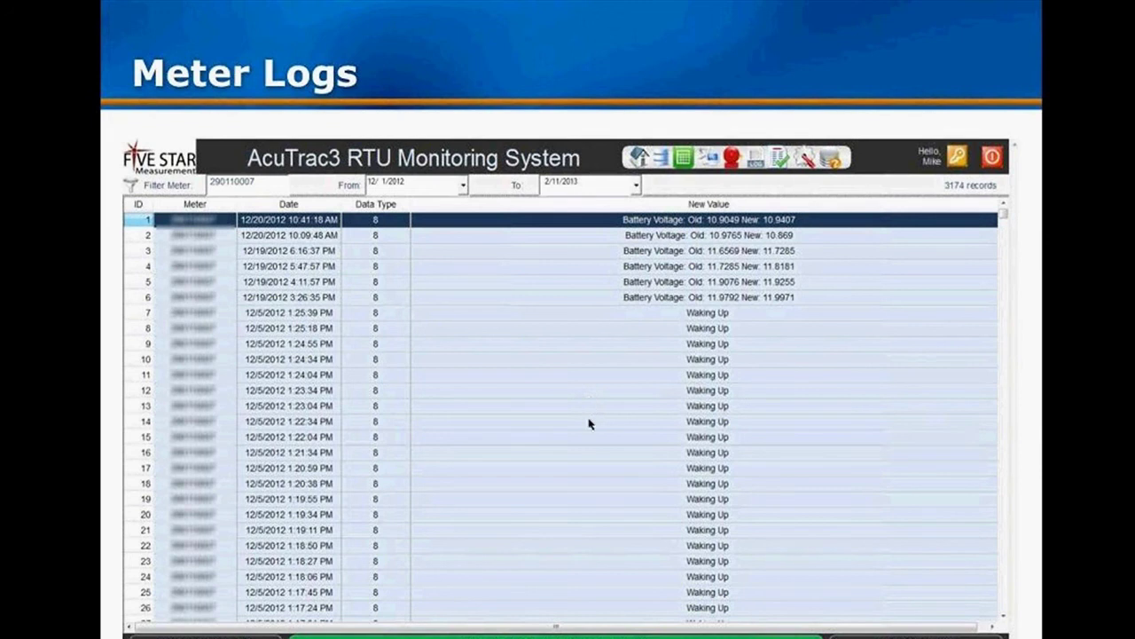
Advance to the Contact Information slide and end the slideshow, returning to Normal view.
left_click(419, 472)
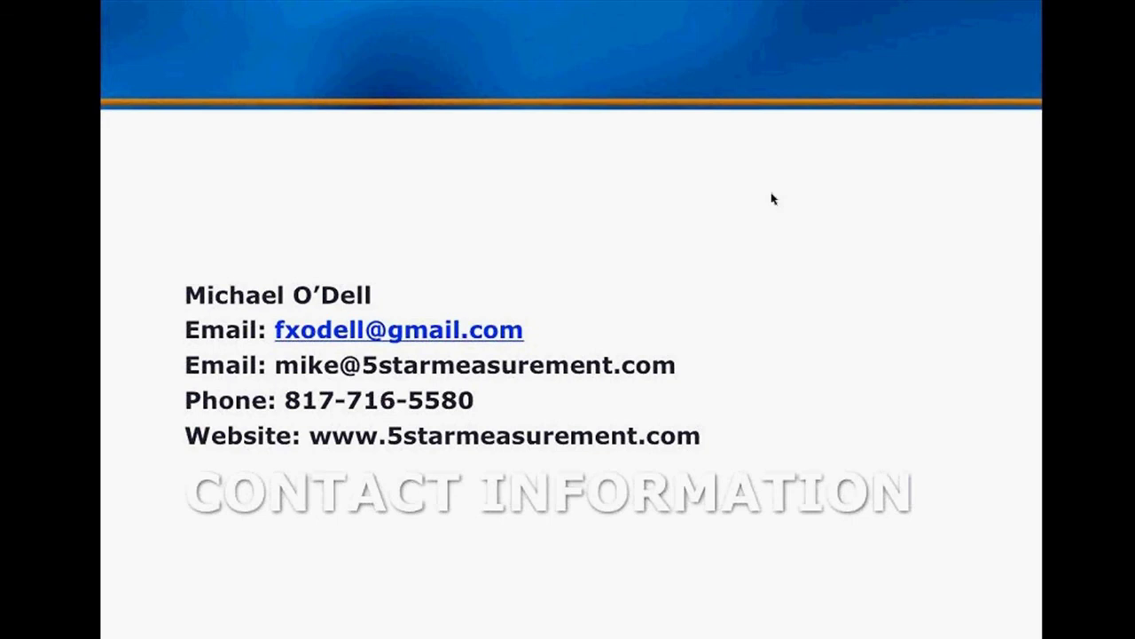
key("Escape")
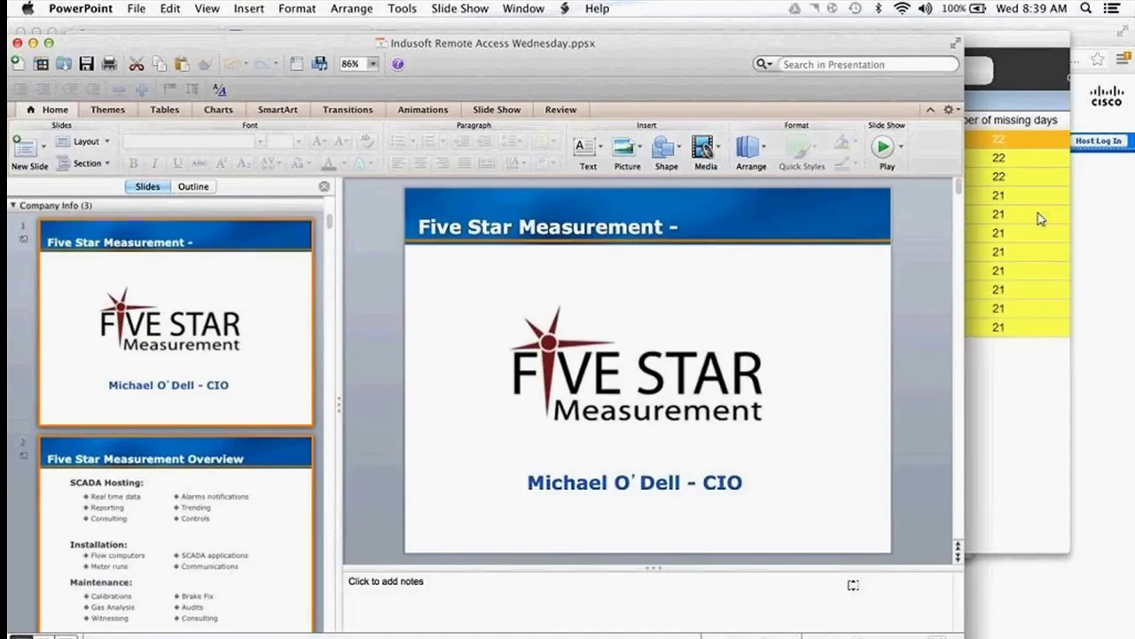
Make the AcuTrac3 remote session full screen, dismiss Missing Records, and show the meter status grid.
left_click(811, 621)
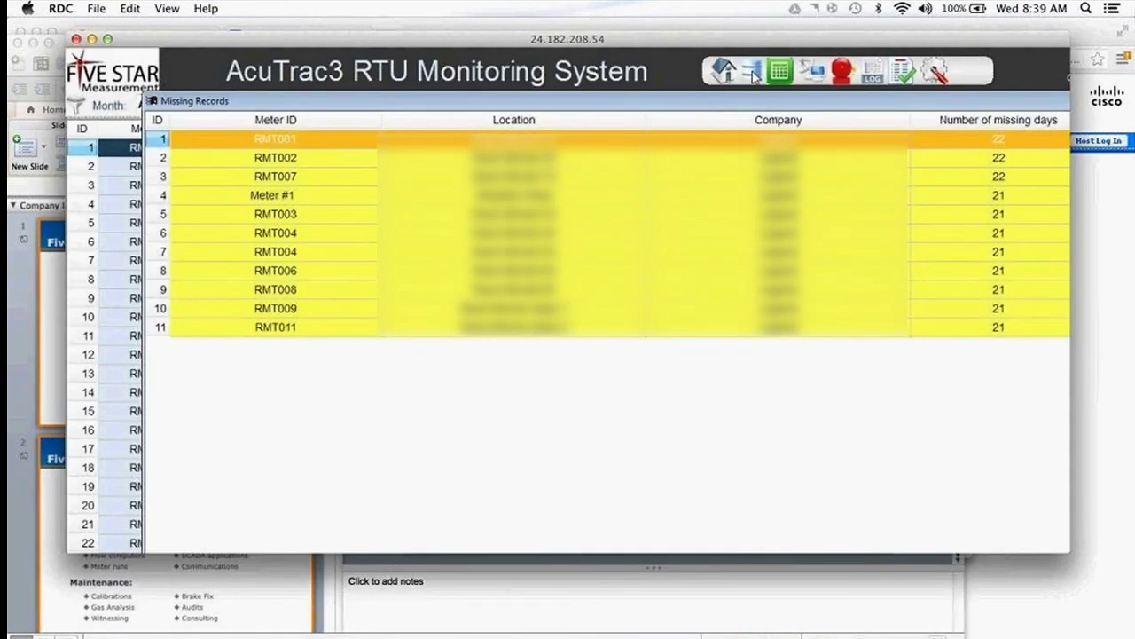
left_click(107, 39)
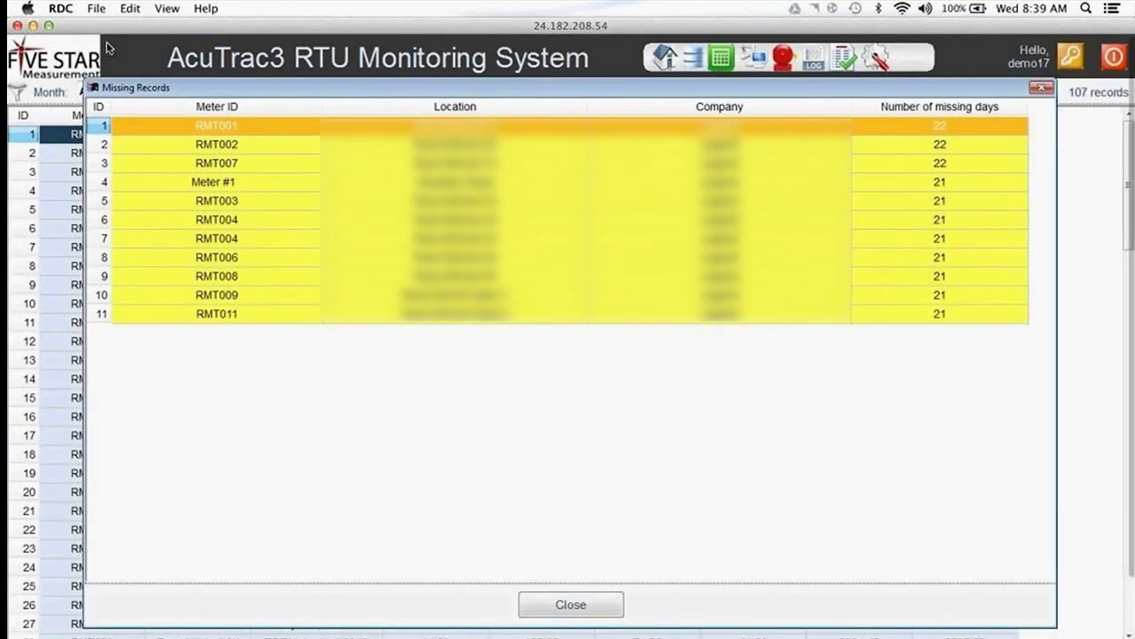
left_click(166, 8)
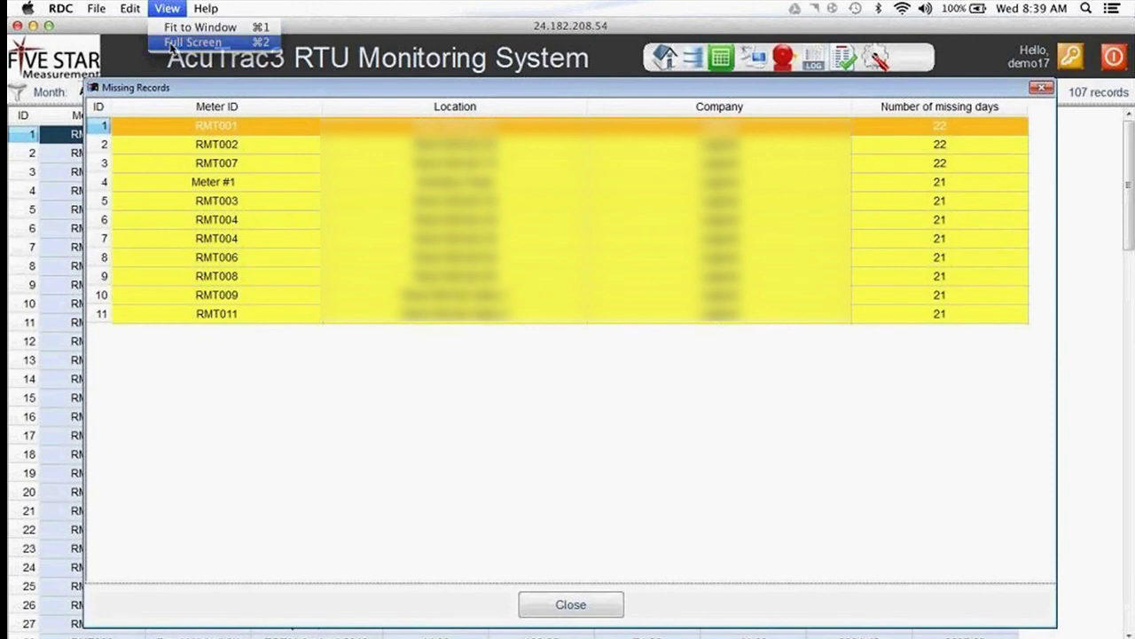
left_click(187, 42)
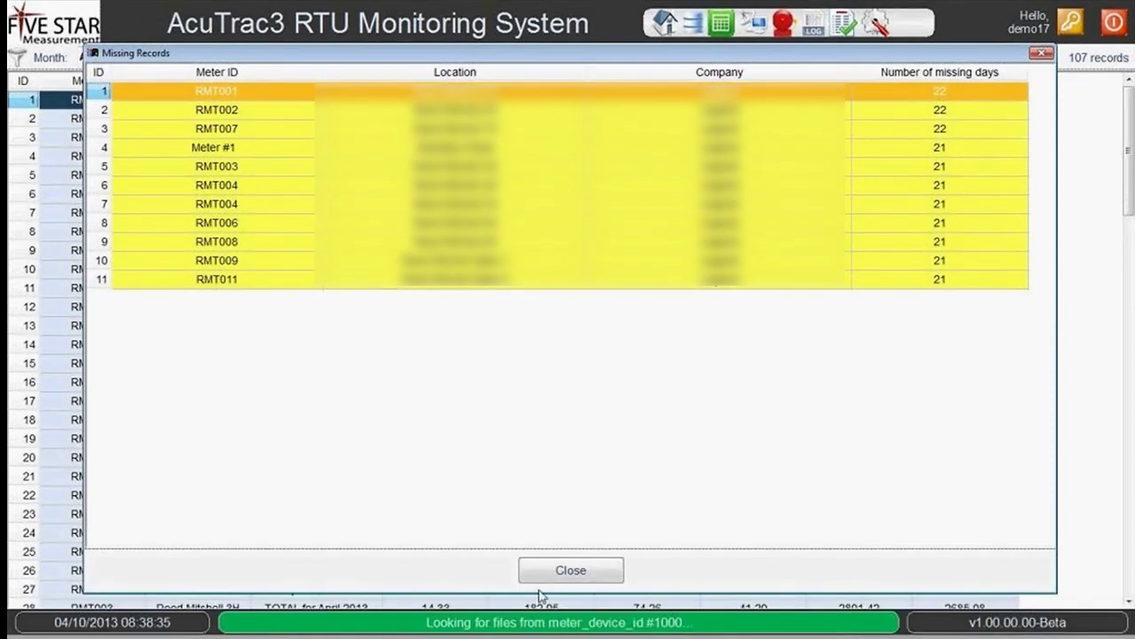
left_click(550, 574)
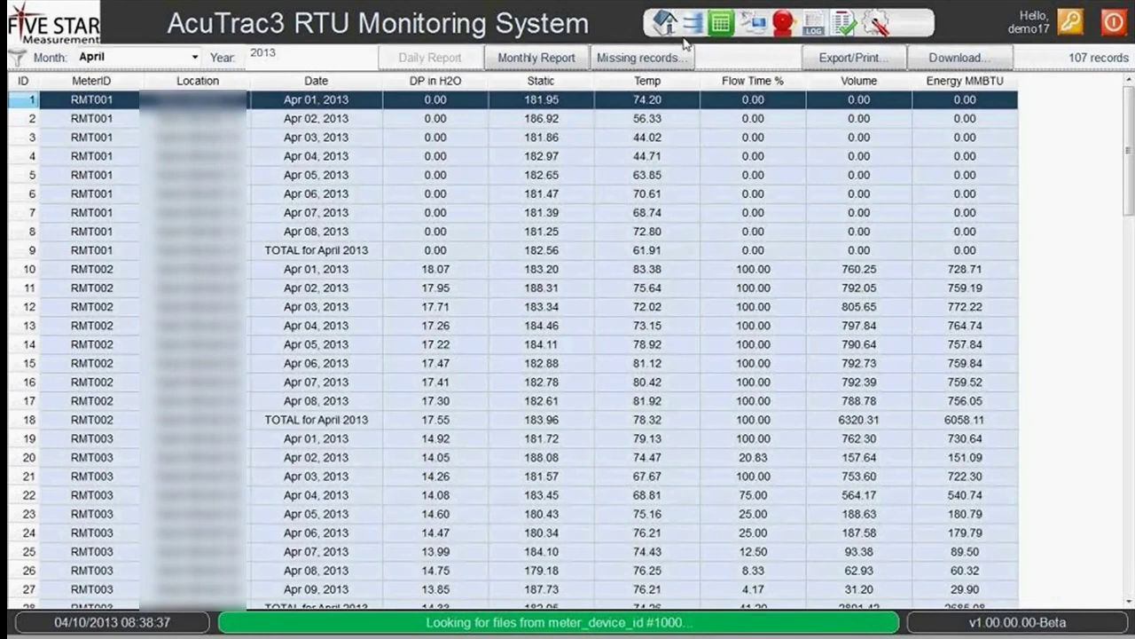
left_click(697, 27)
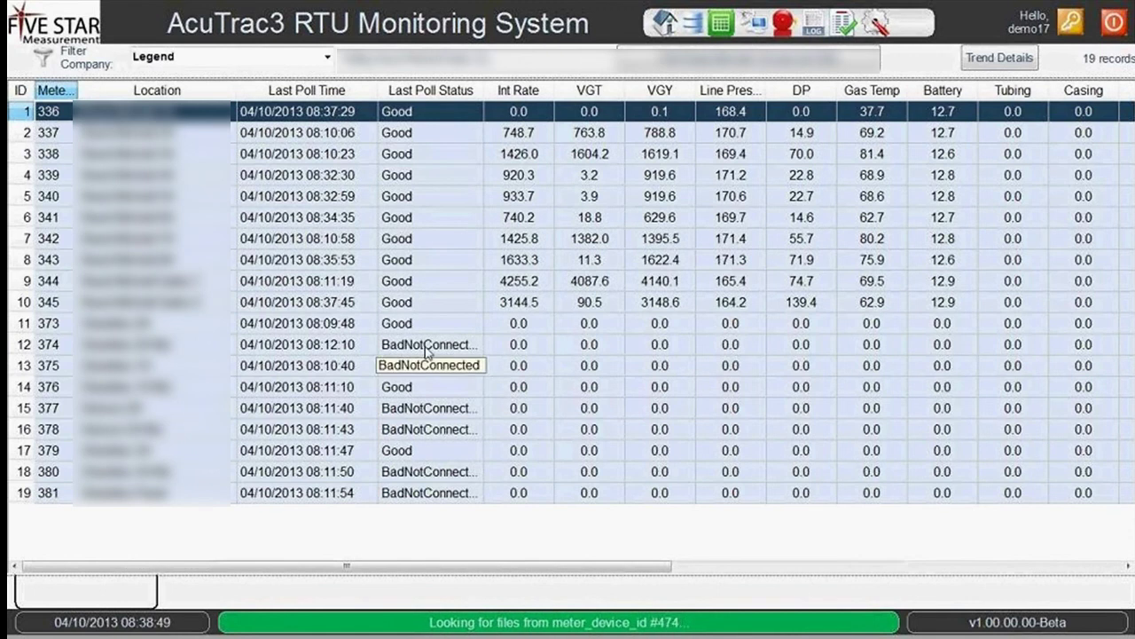
Inspect meters 338 and 344 in the status grid, then open Trend Details for meter 340.
left_click(427, 156)
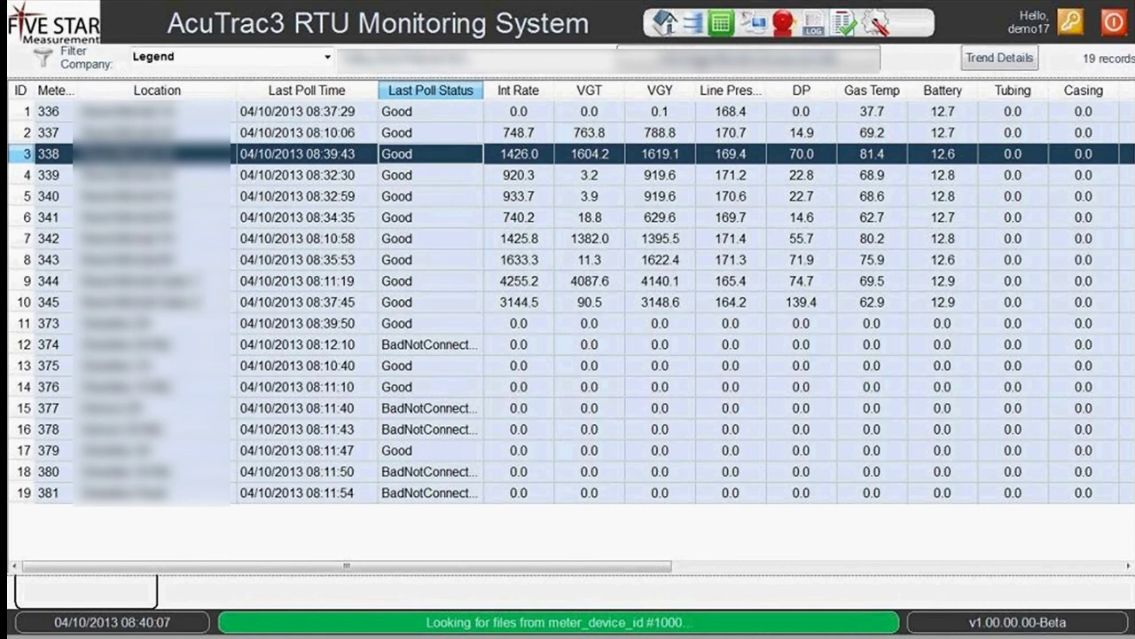
left_click(535, 290)
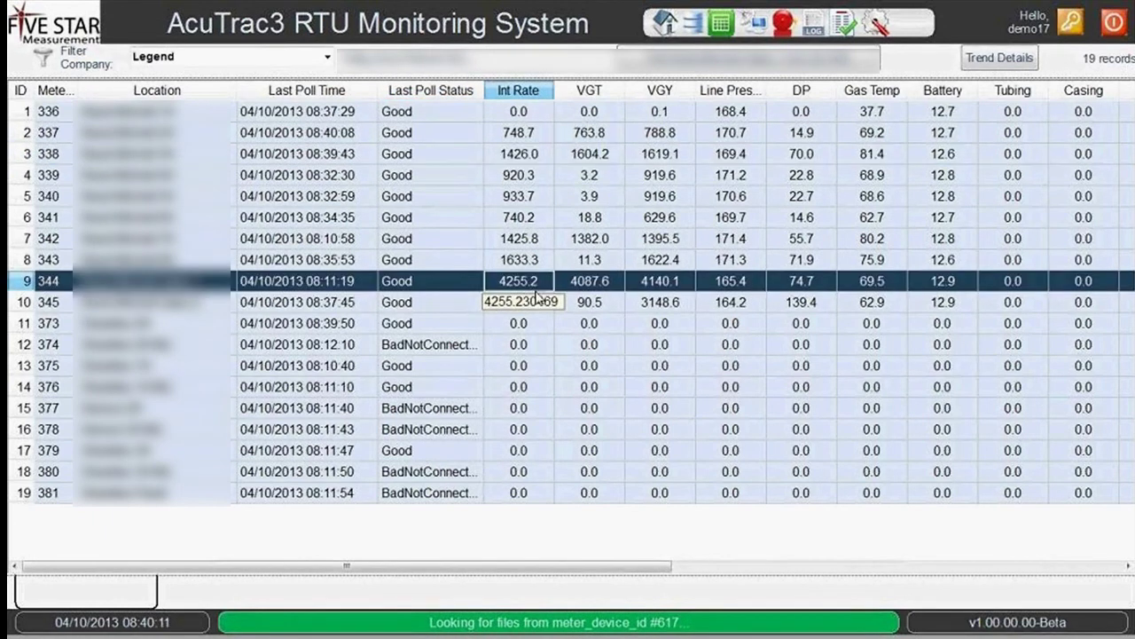
left_click(589, 196)
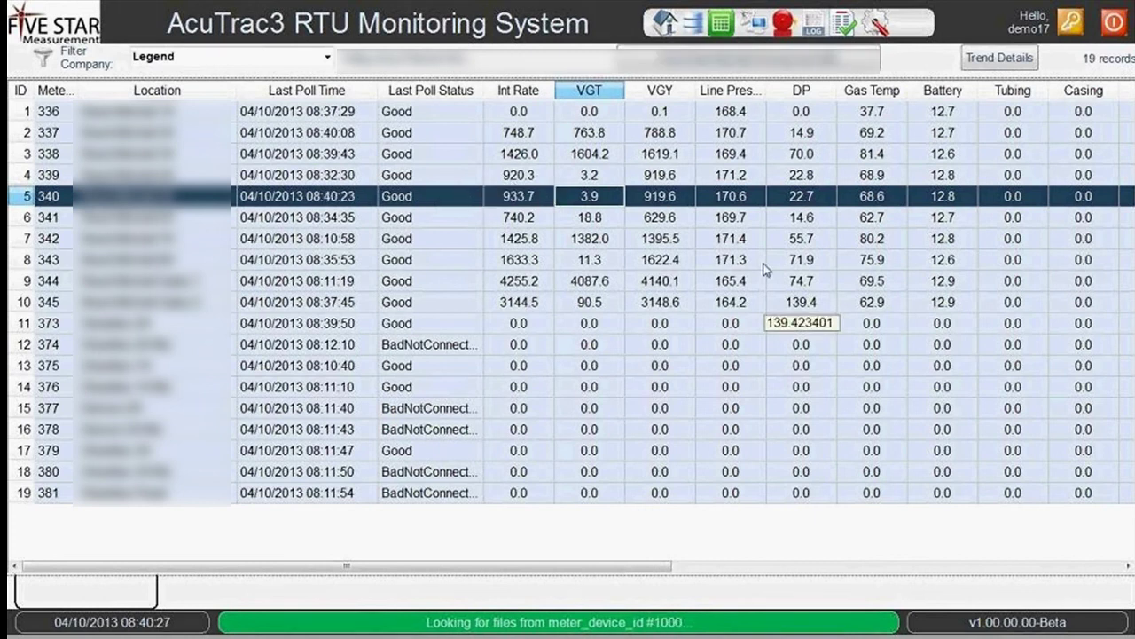
left_click(1000, 60)
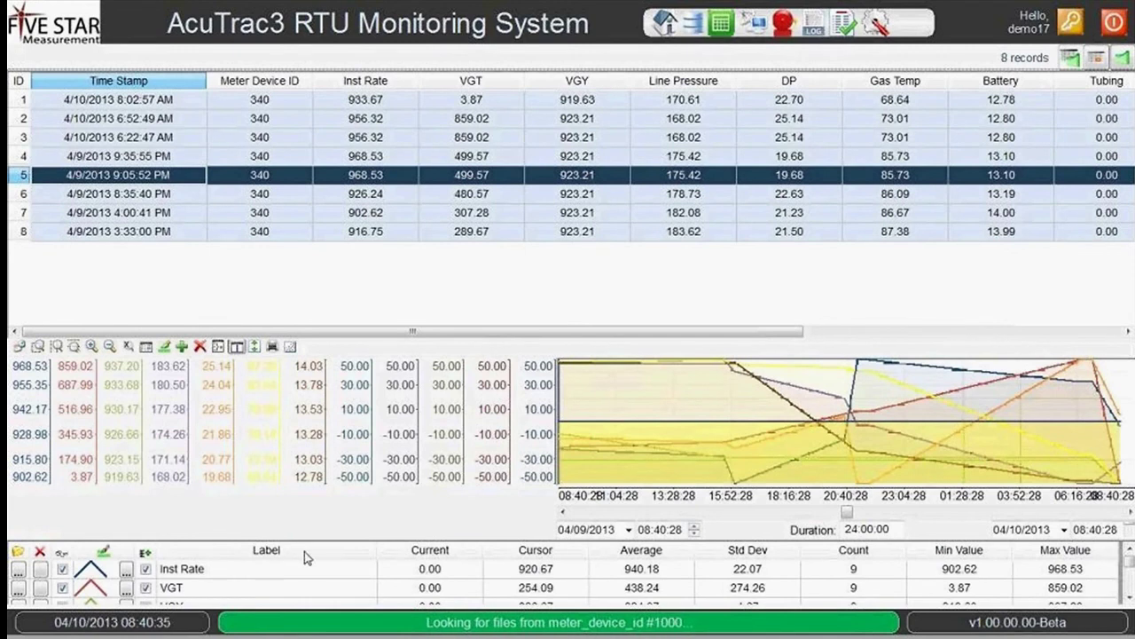
Hide the VGY, Separator, Casing, Tubing, Gas Temp and DP series from meter 340's trend chart.
left_click(281, 578)
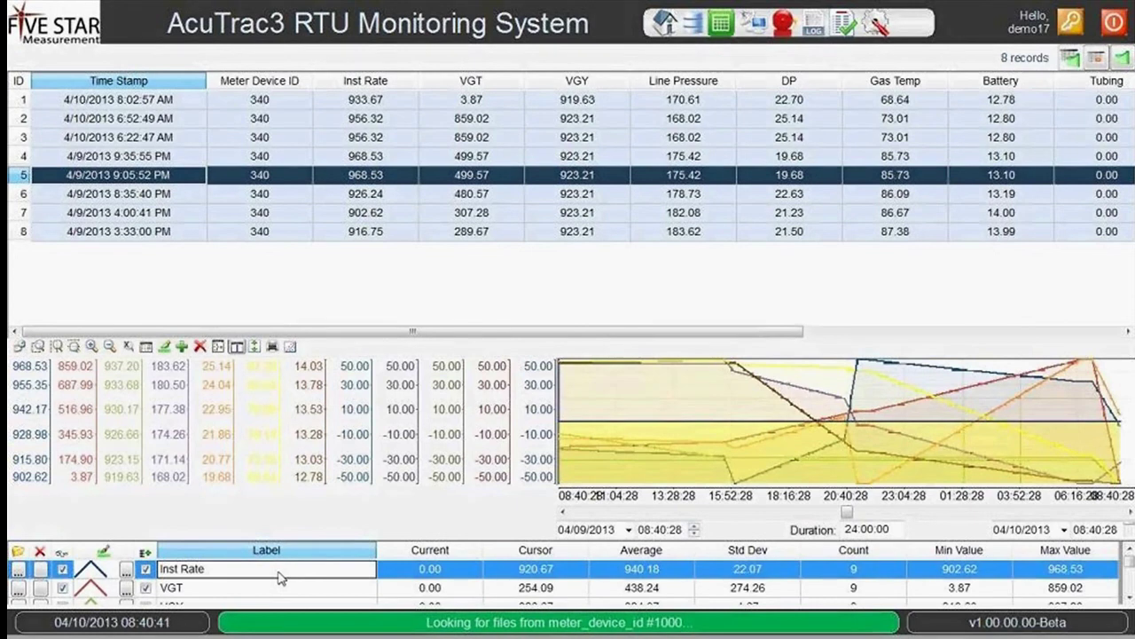
left_click(147, 588)
key("Down")
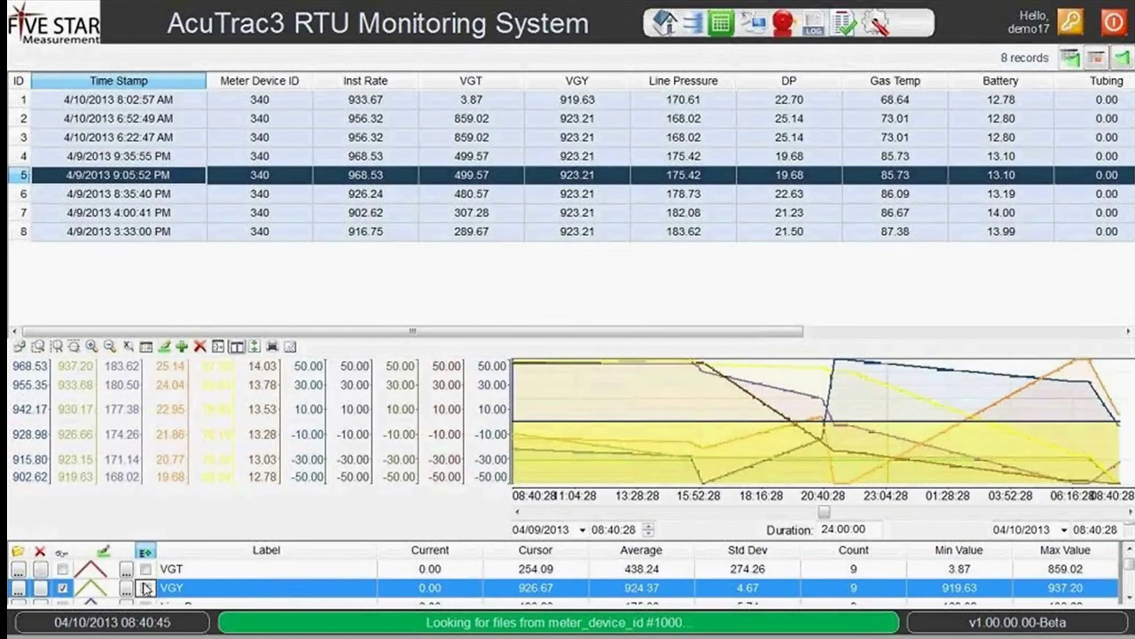
left_click(147, 588)
key("Down")
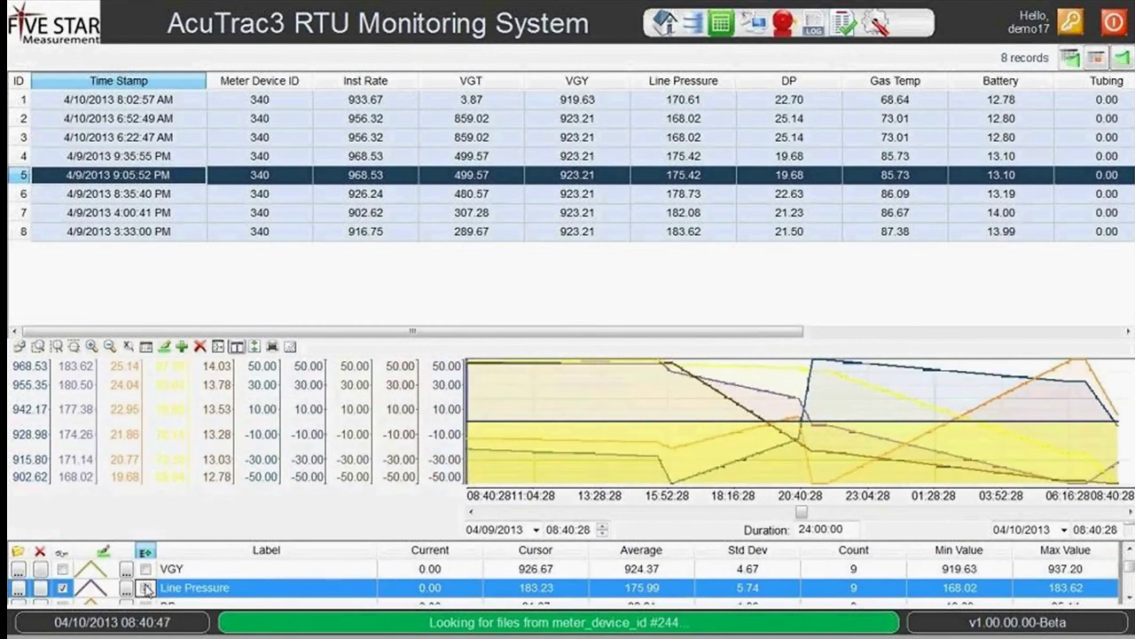
key("Down")
key("Down")
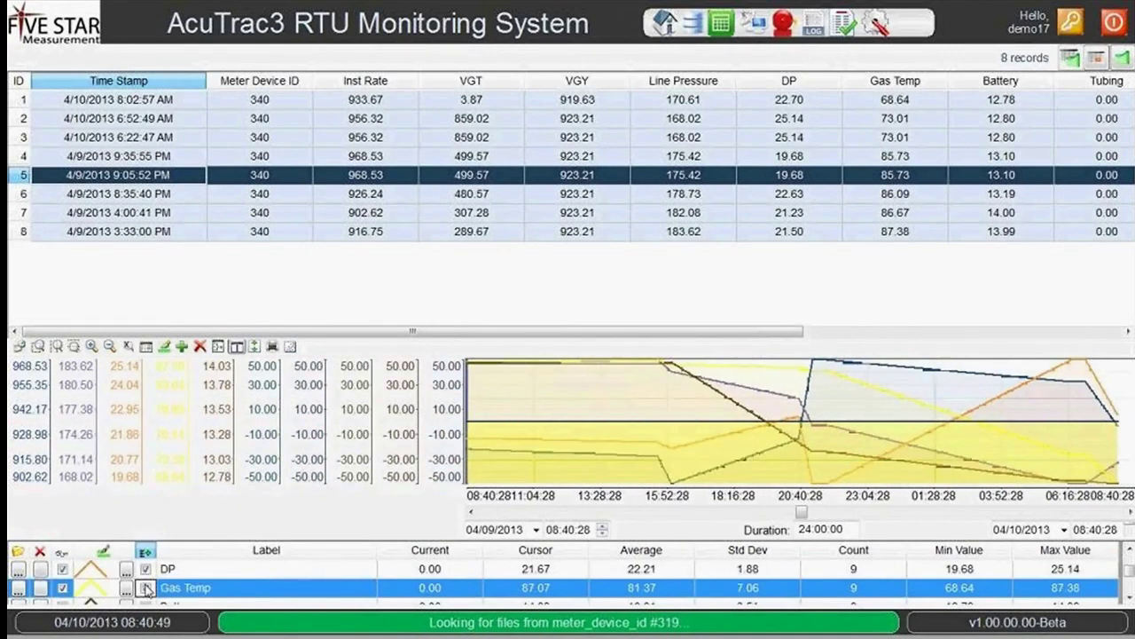
key("Down")
key("Down")
key("Down")
key("Down")
key("Down")
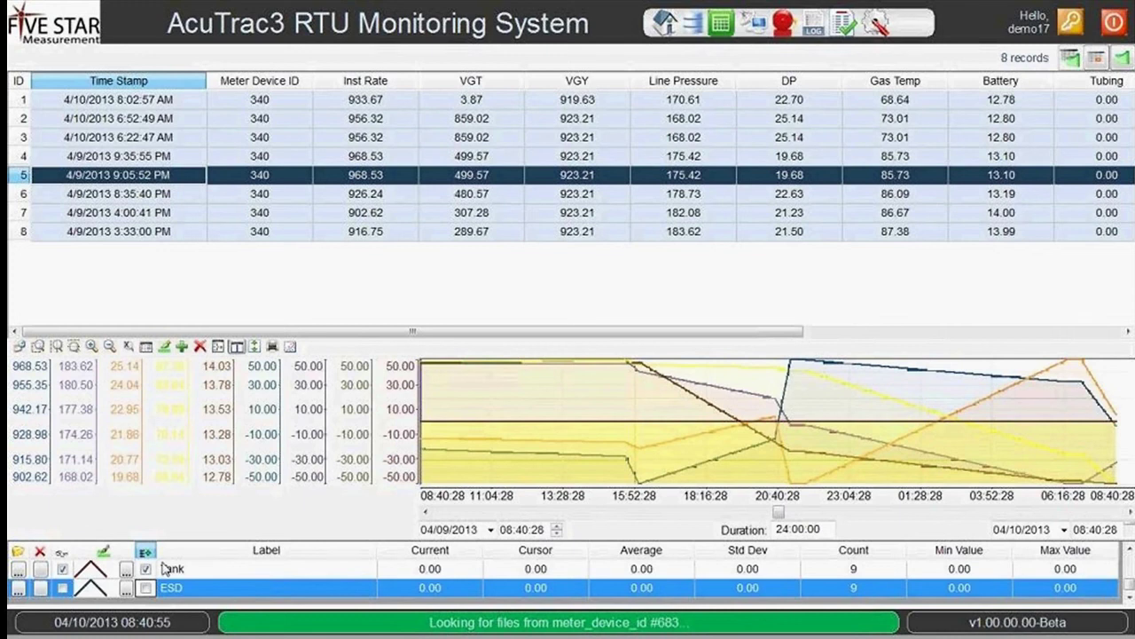
key("Up")
key("Up")
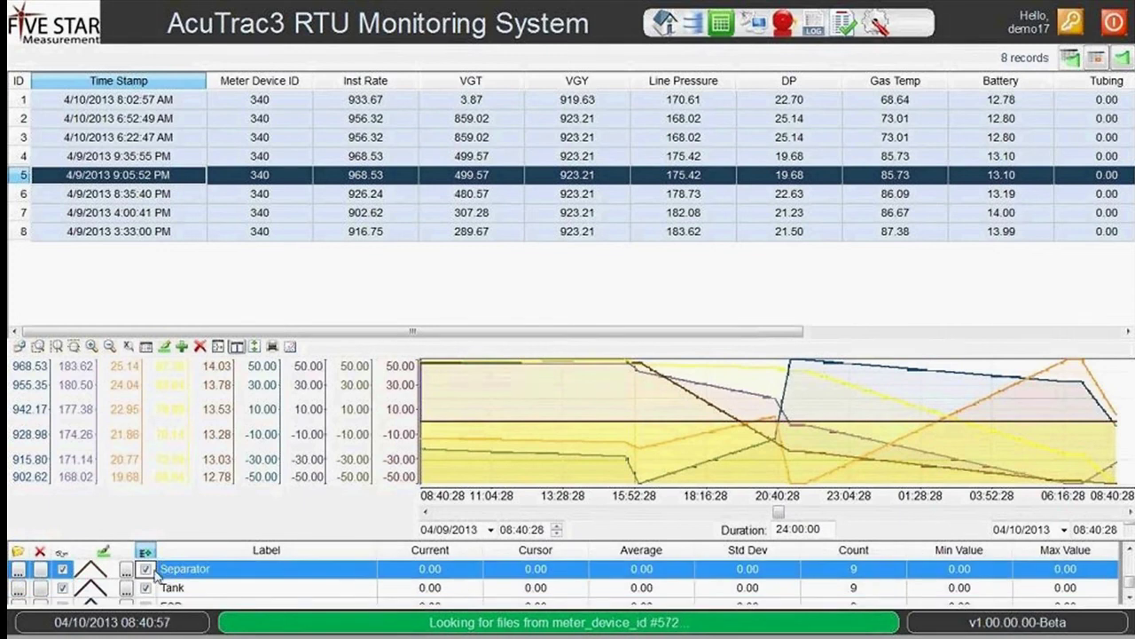
left_click(144, 571)
key("Up")
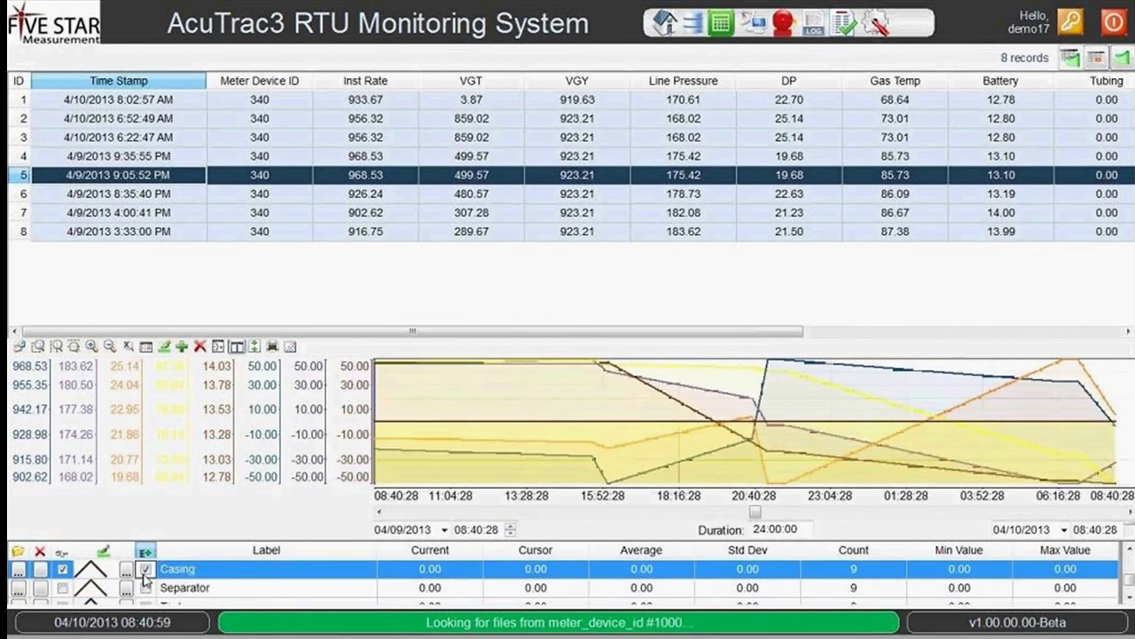
left_click(144, 571)
key("Up")
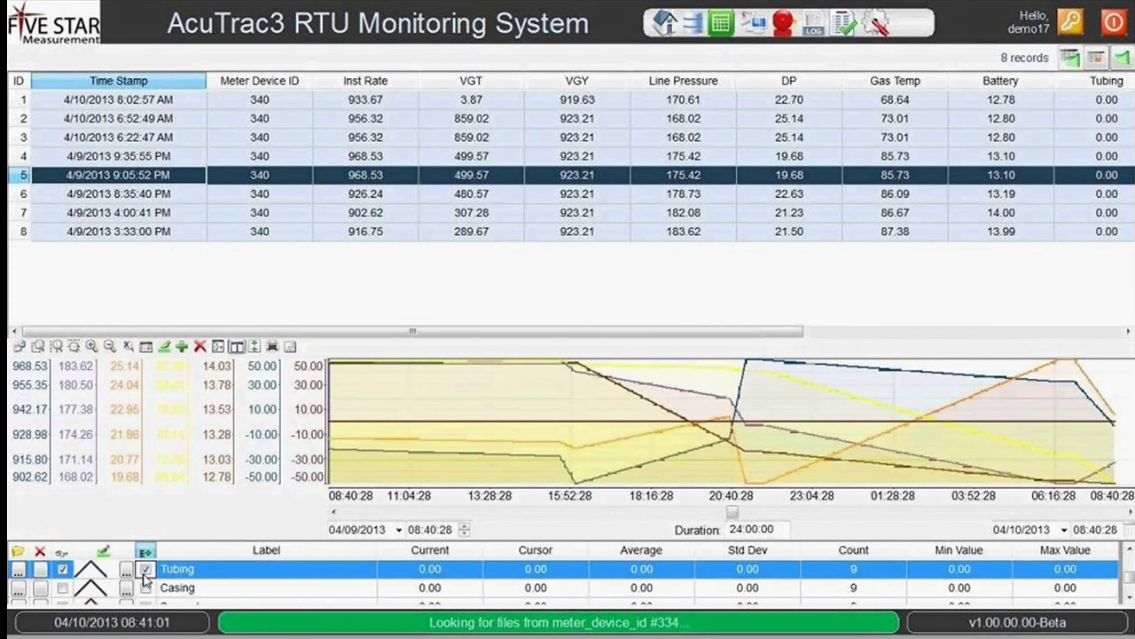
left_click(145, 571)
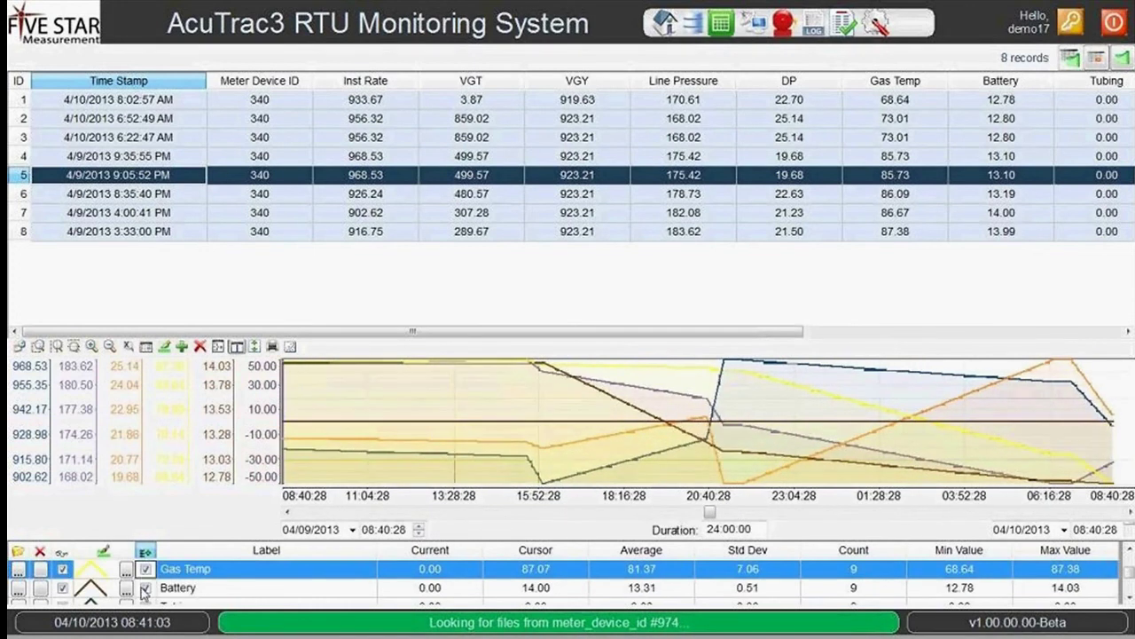
left_click(146, 569)
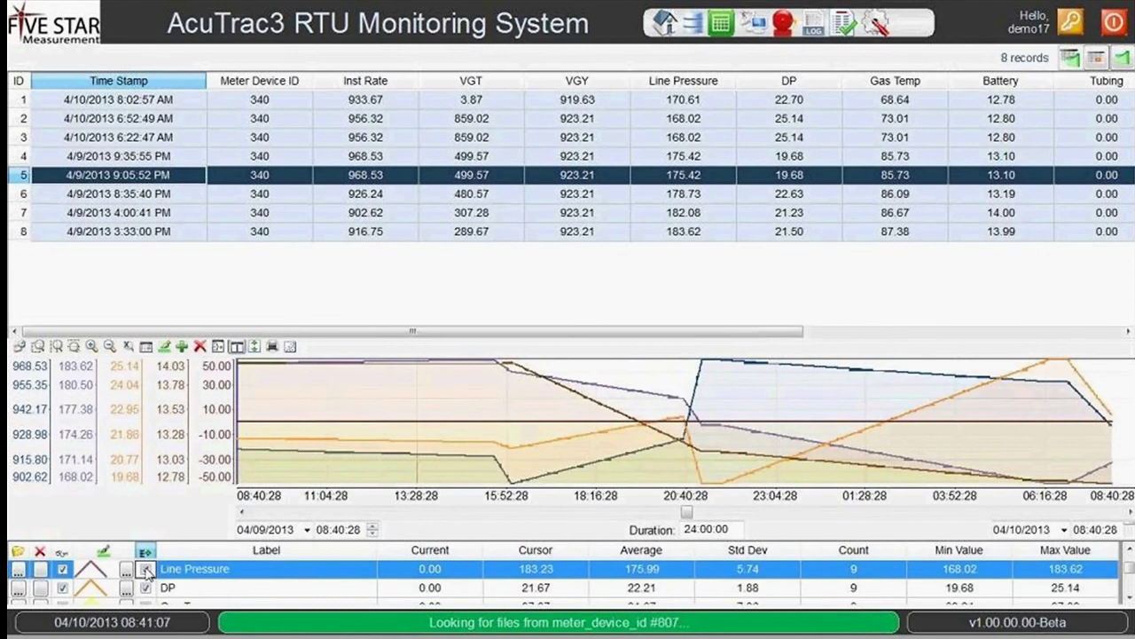
left_click(146, 588)
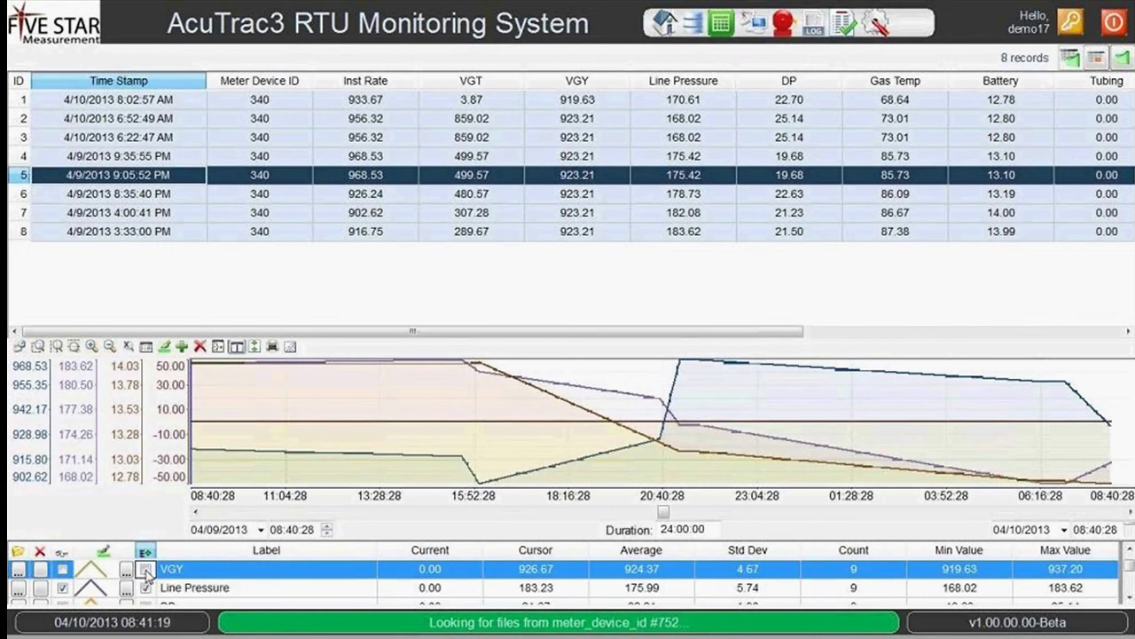
Hide Inst Rate, leaving Line Pressure and Battery, and open the Battery Pen Style dialog.
key("Up")
key("Up")
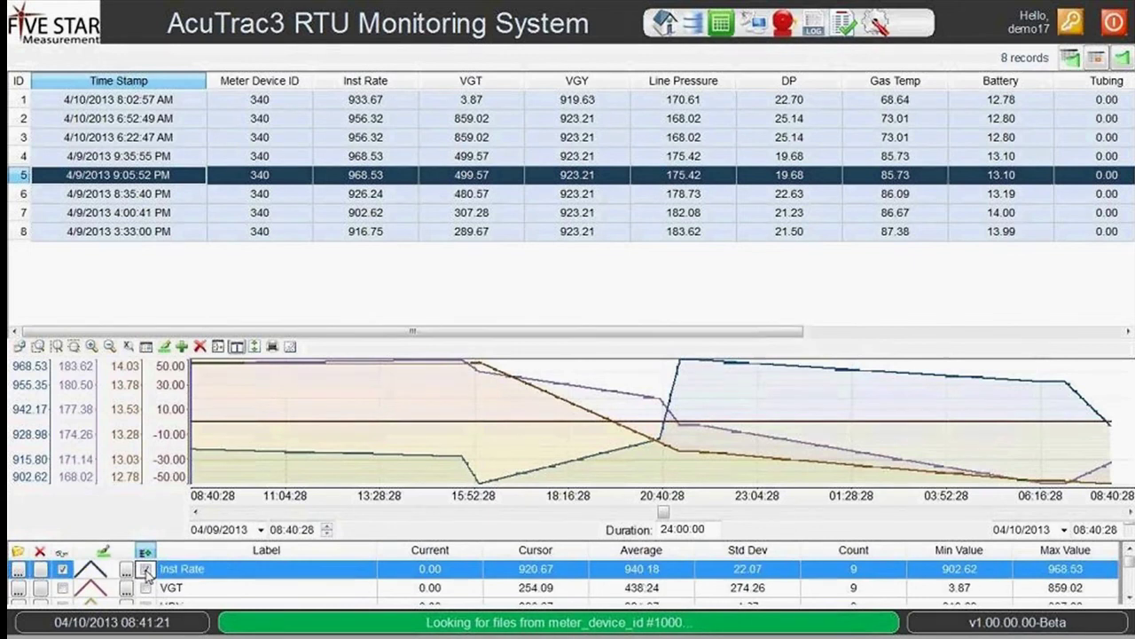
key("Down")
key("Down")
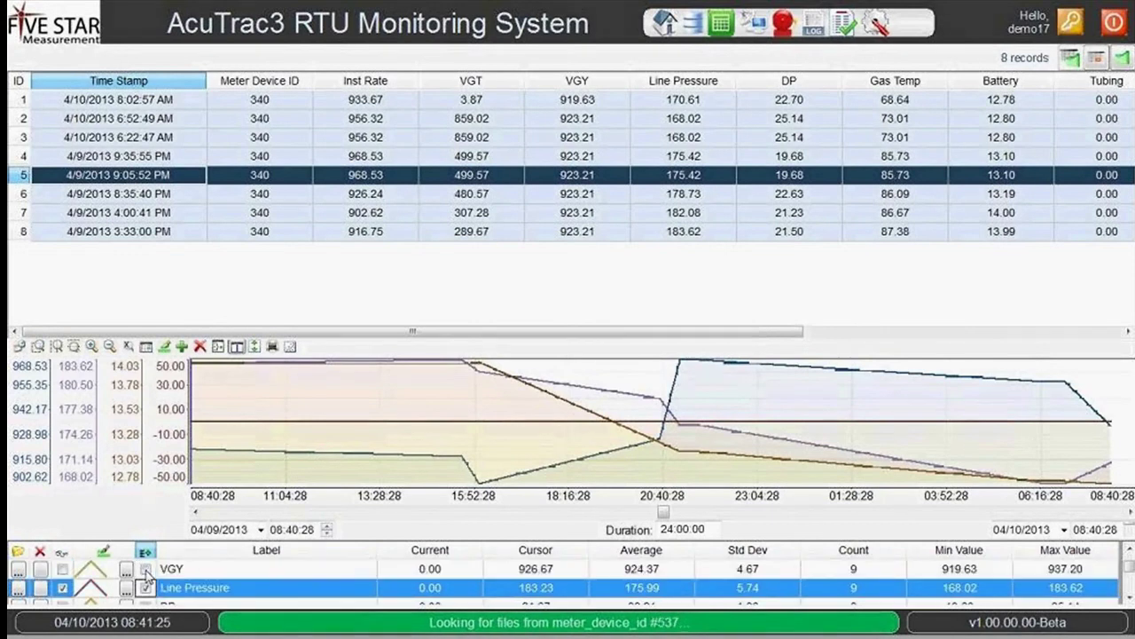
key("Up")
key("Up")
left_click(147, 571)
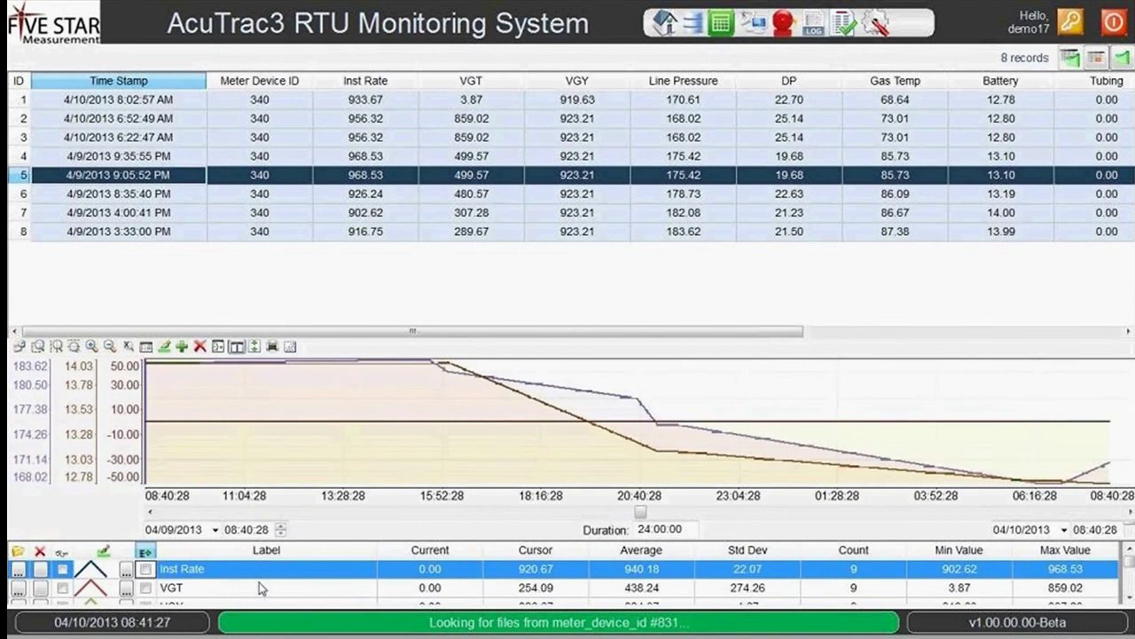
left_click(260, 585)
key("Down")
key("Down")
key("Down")
key("Down")
key("Down")
key("Down")
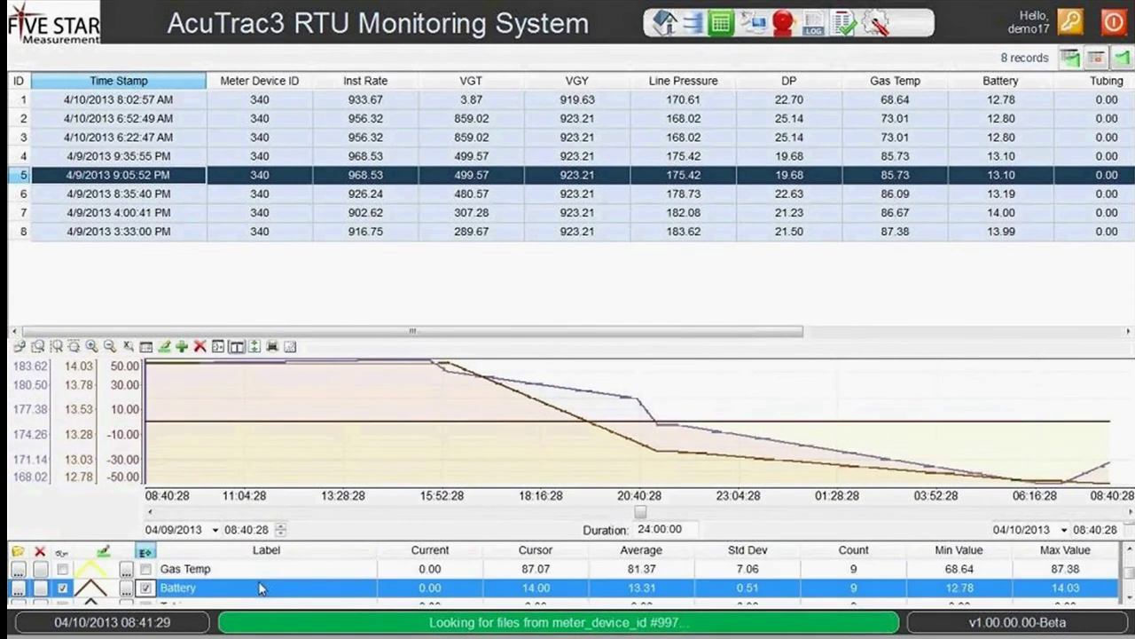
scroll(259, 587, "down", 1)
key("Up")
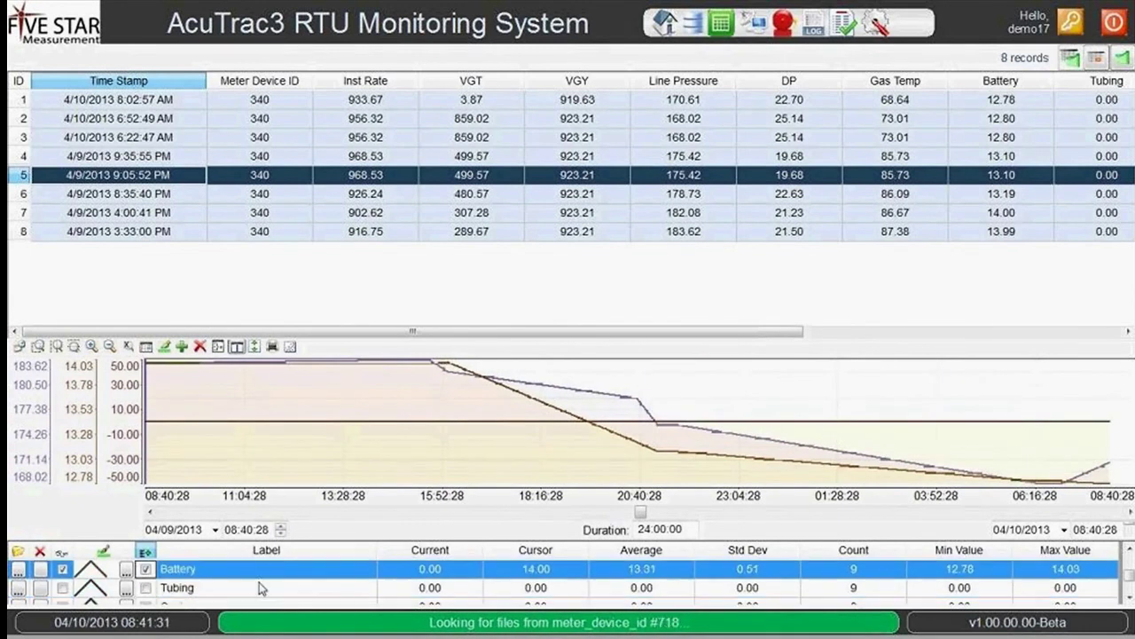
double_click(107, 569)
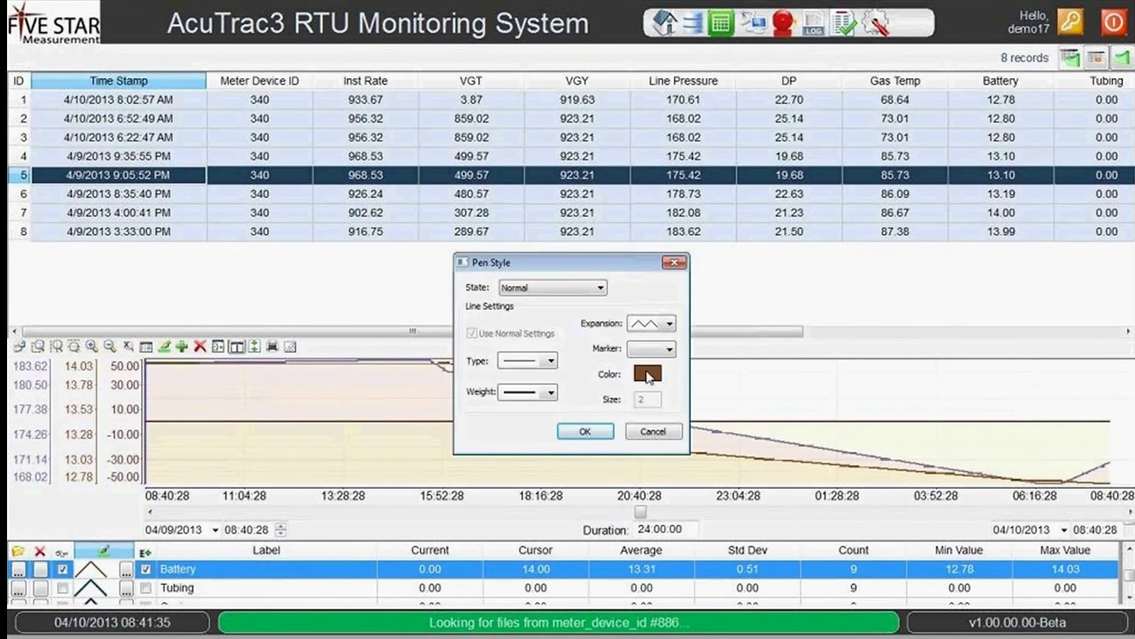
Set the Battery pen colour to dark blue and apply the Pen Style.
left_click(649, 374)
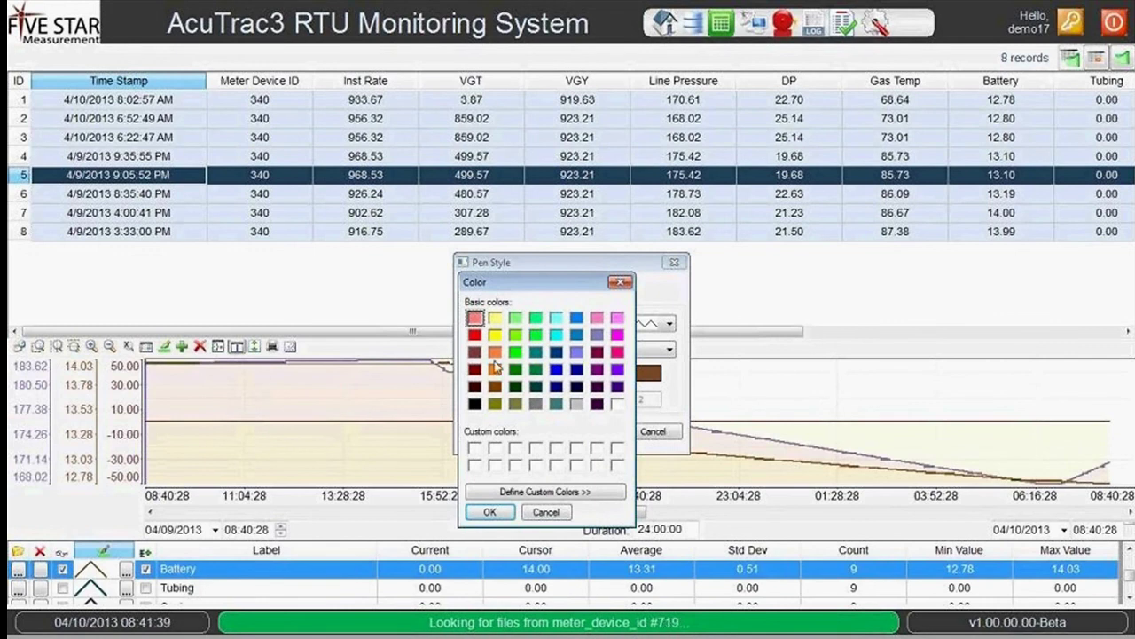
left_click(557, 372)
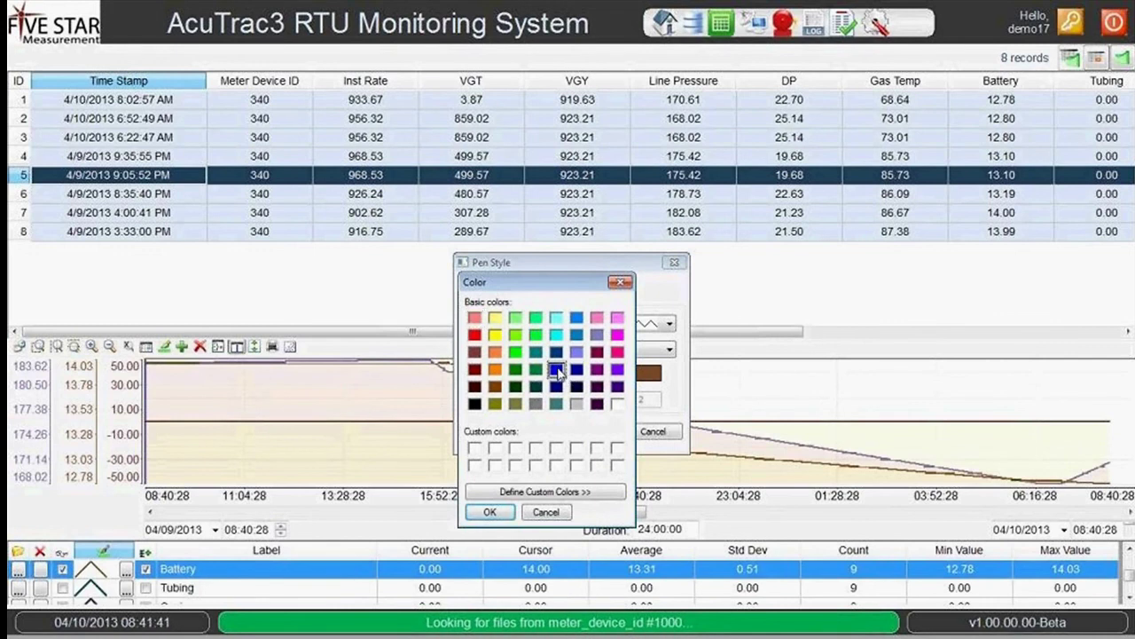
left_click(490, 512)
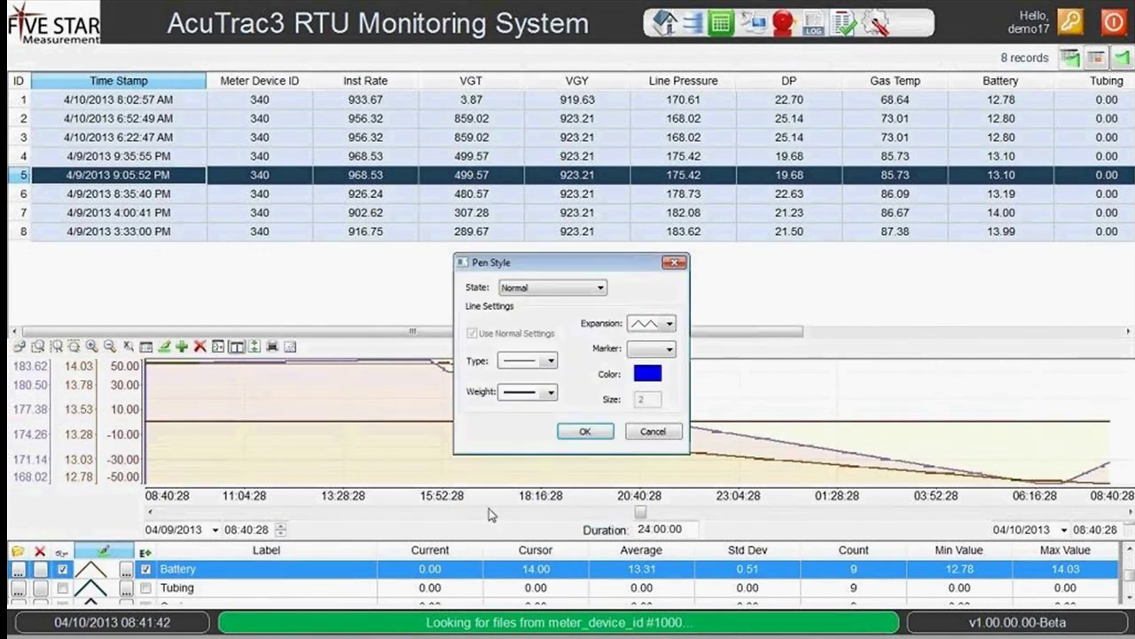
left_click(584, 432)
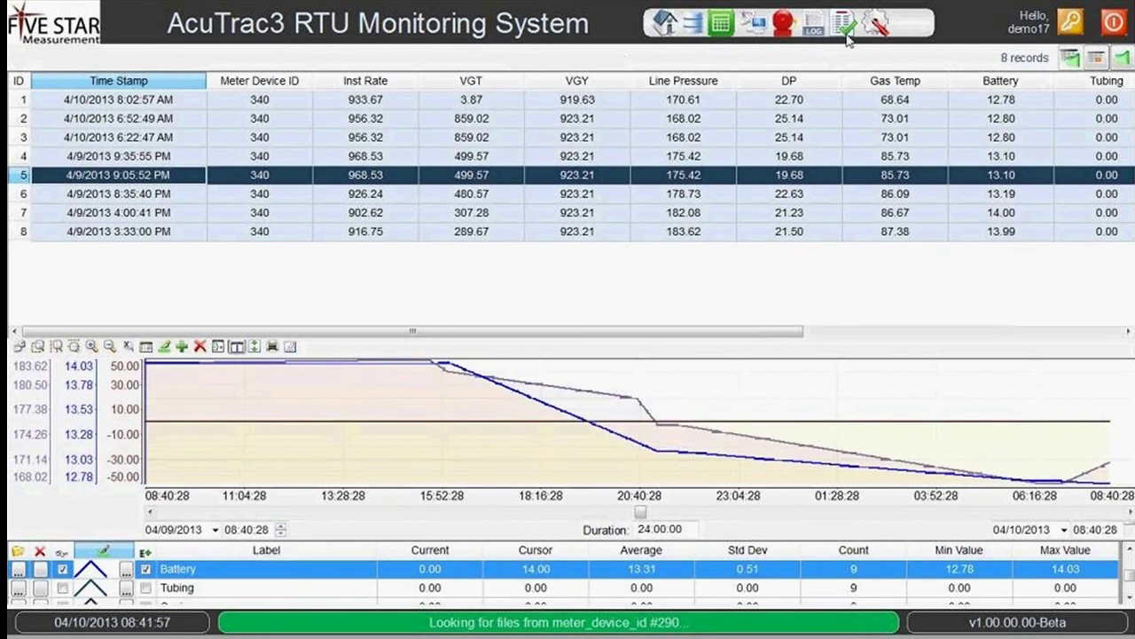
Show instant values for all meters, check not-connected meters 374 and 377, then open the tile dashboard.
left_click(721, 25)
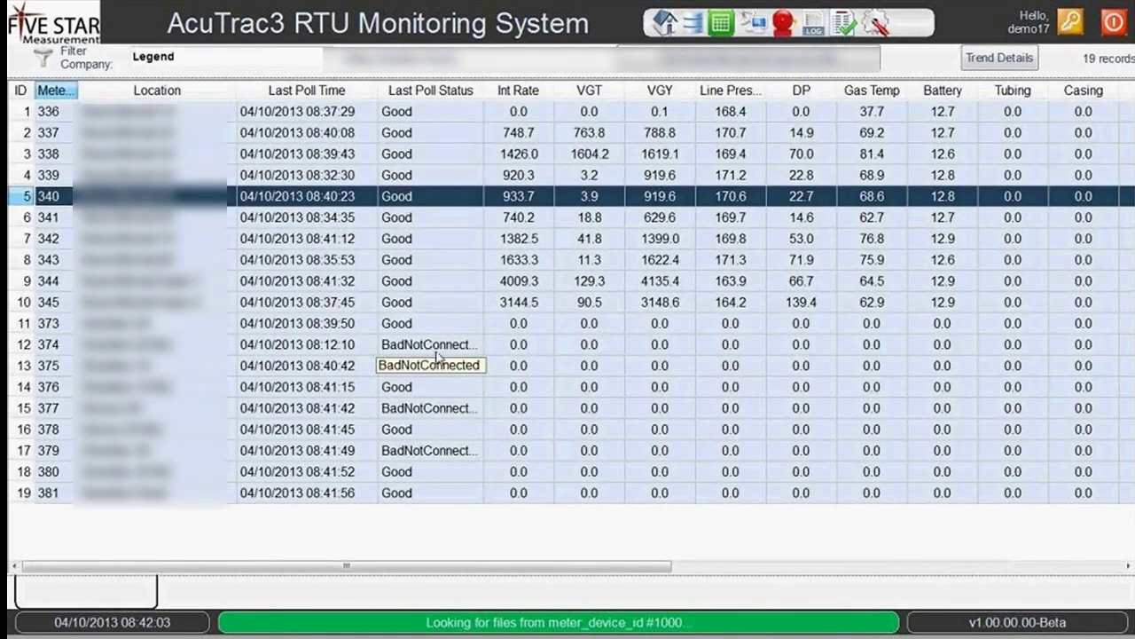
left_click(435, 348)
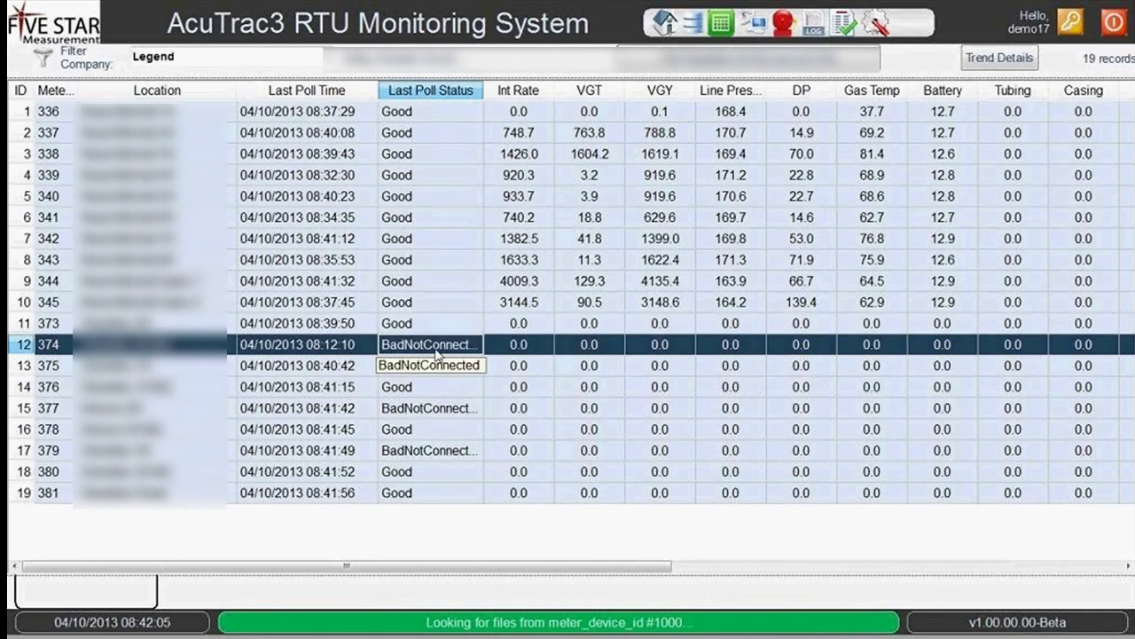
left_click(435, 411)
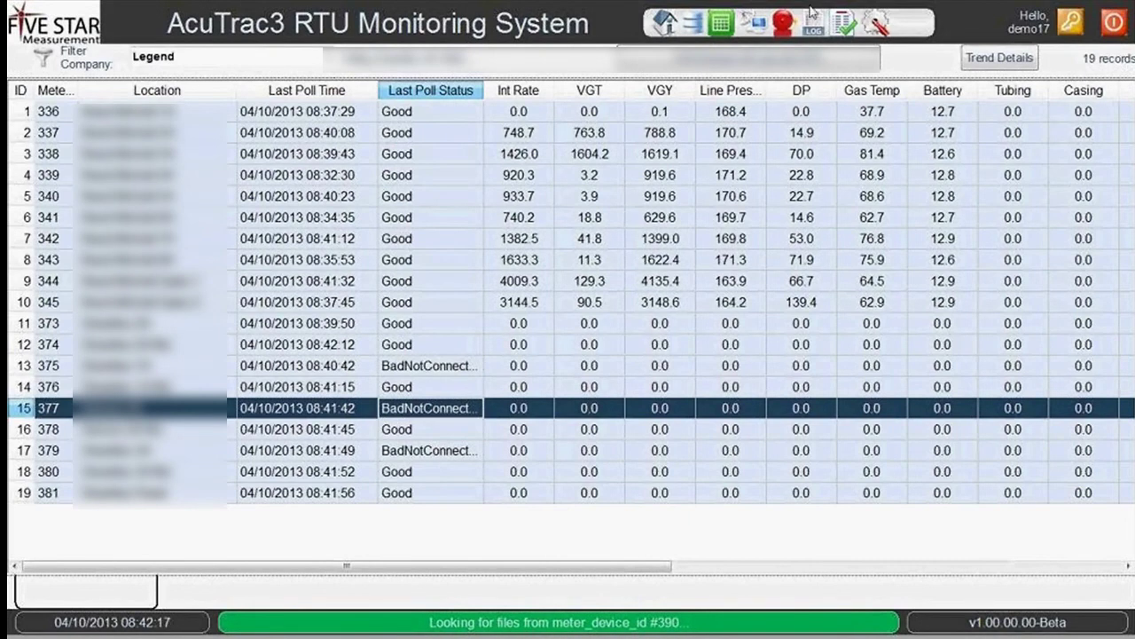
left_click(763, 26)
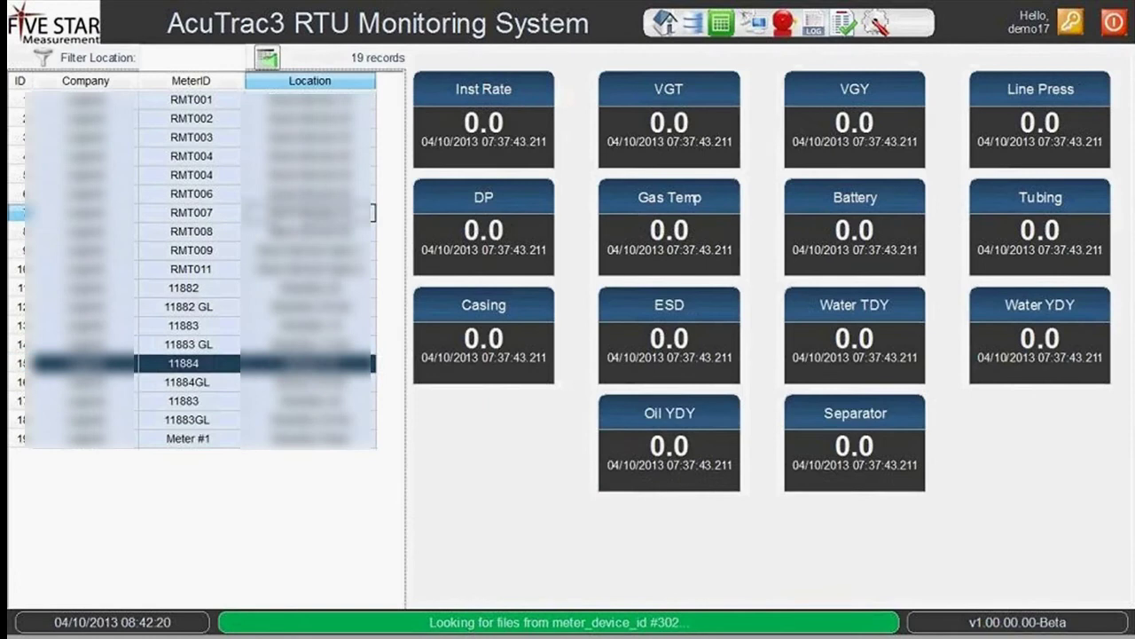
Show RMT007's live readings, then open its logged history and trend view for device 342.
left_click(372, 212)
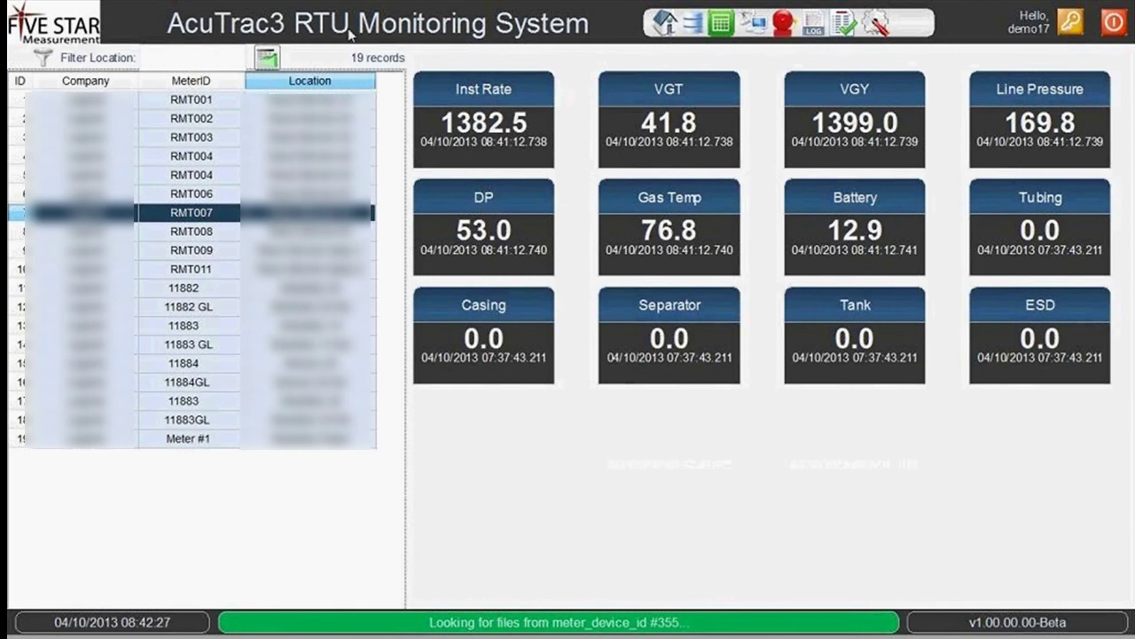
left_click(265, 60)
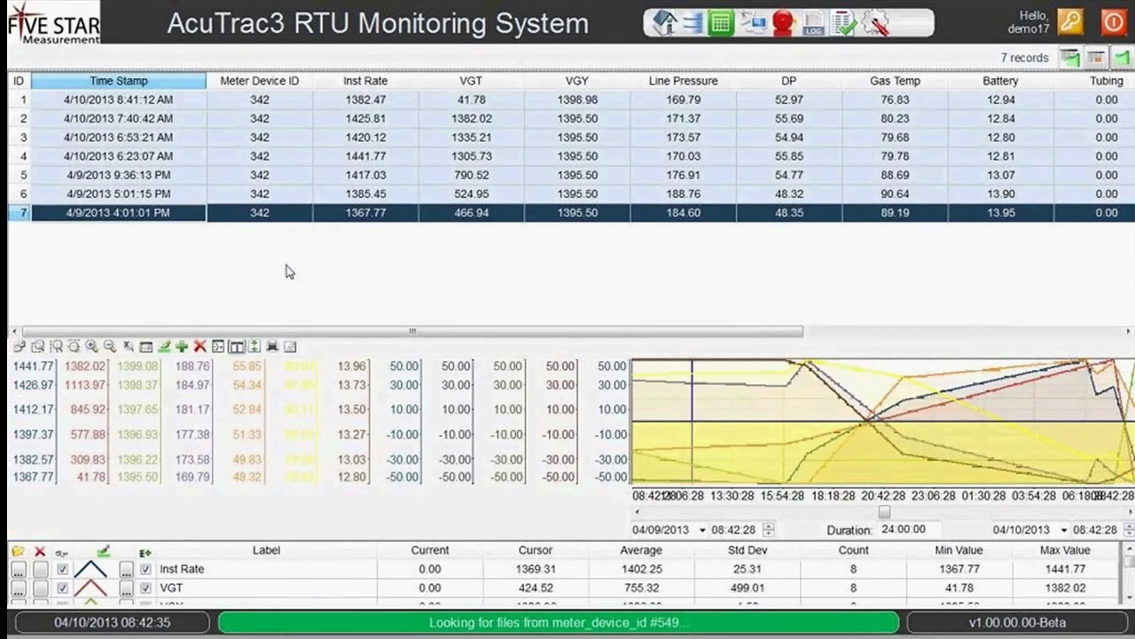
Open the meter state events list, which shows 0 records for 4/10/2013.
left_click(786, 26)
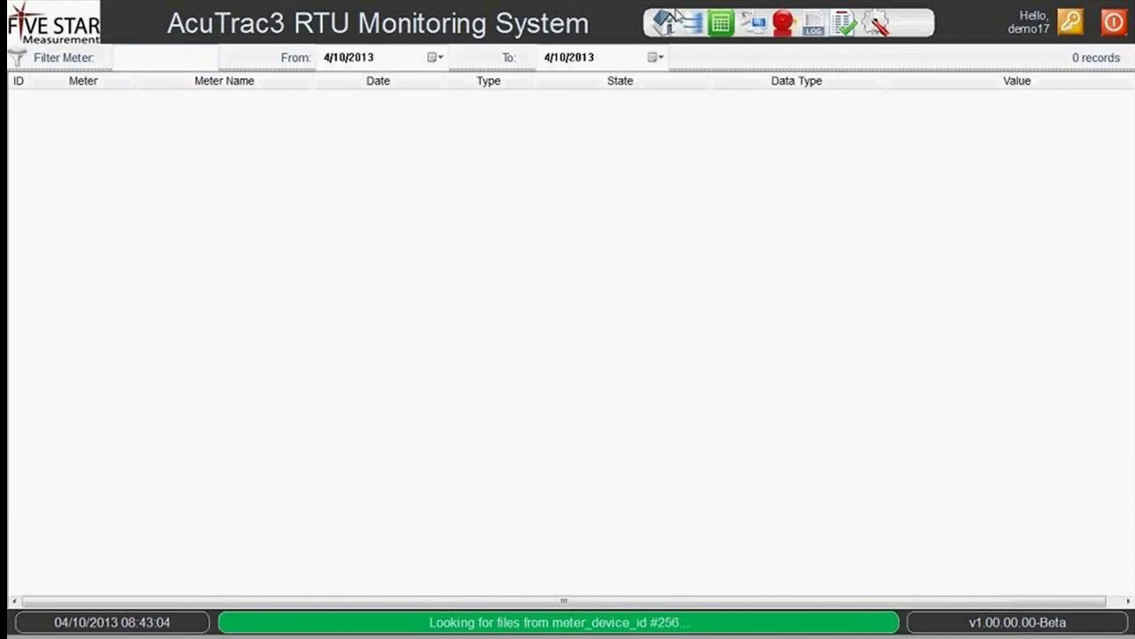
List meter value-change events from 4/1/2013 to 4/10/2013, then open the April 2013 report.
left_click(817, 40)
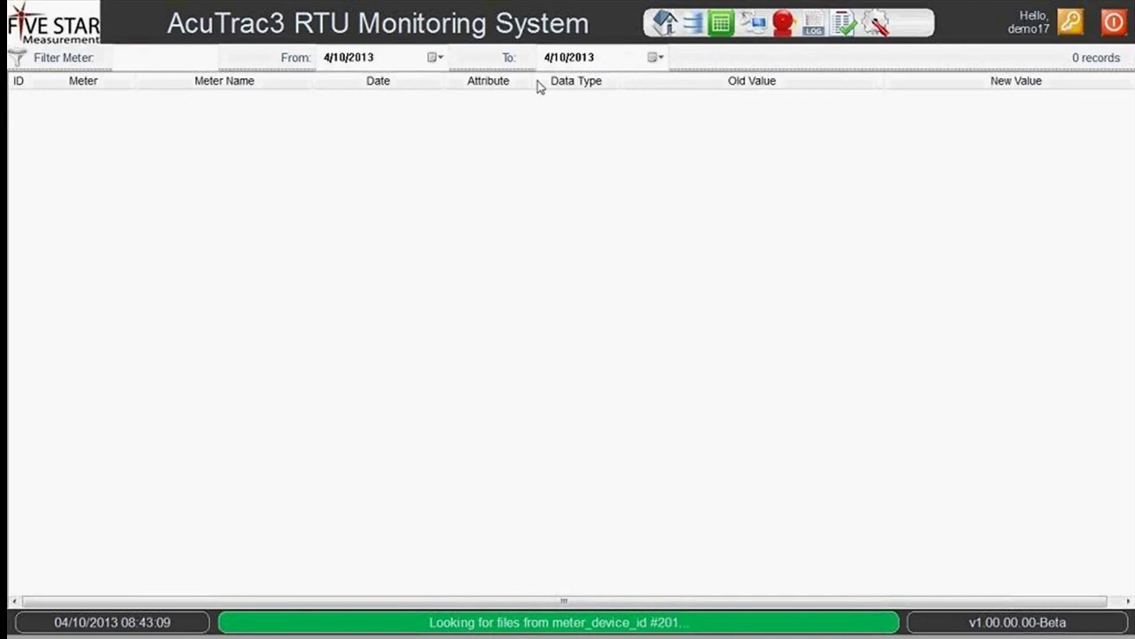
left_click(440, 57)
left_click(356, 114)
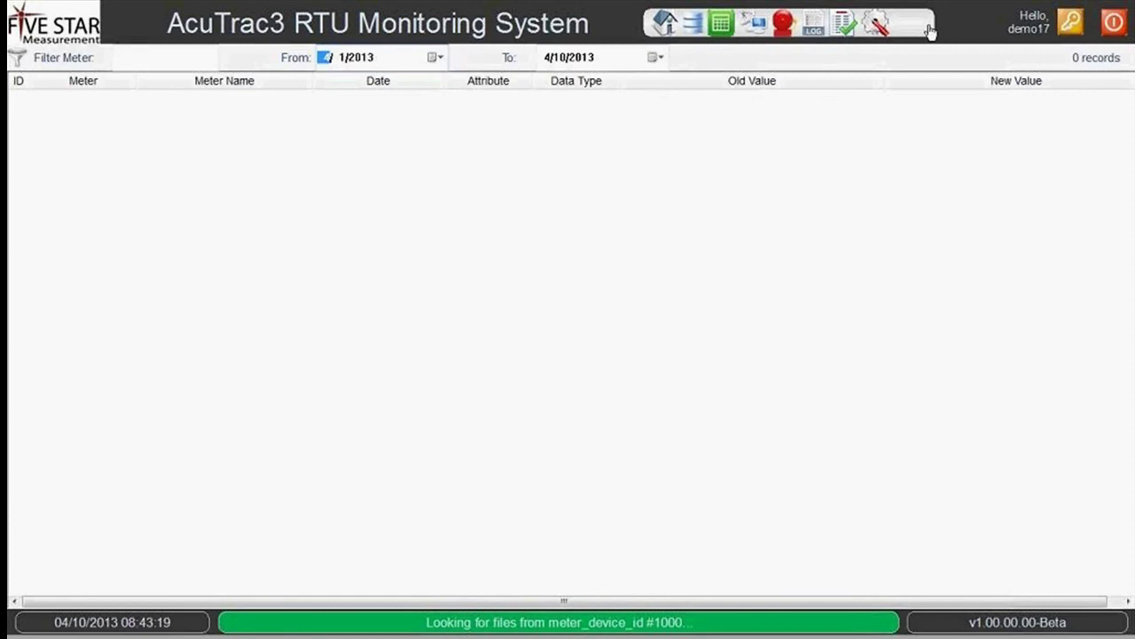
left_click(846, 24)
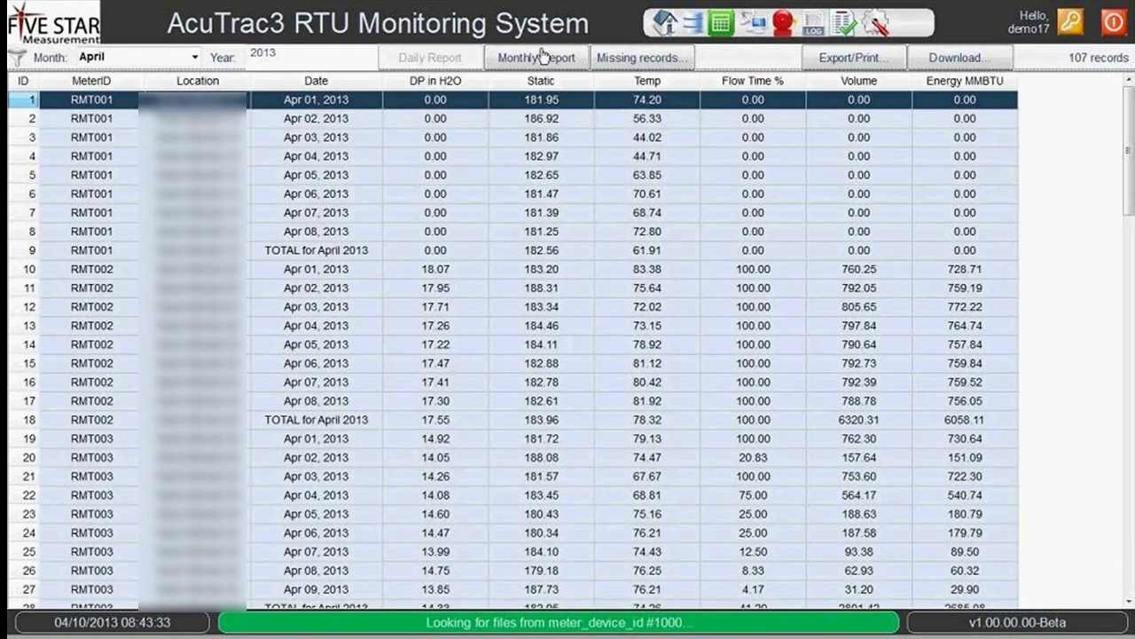
Change the report month from April to March 2013.
left_click(193, 57)
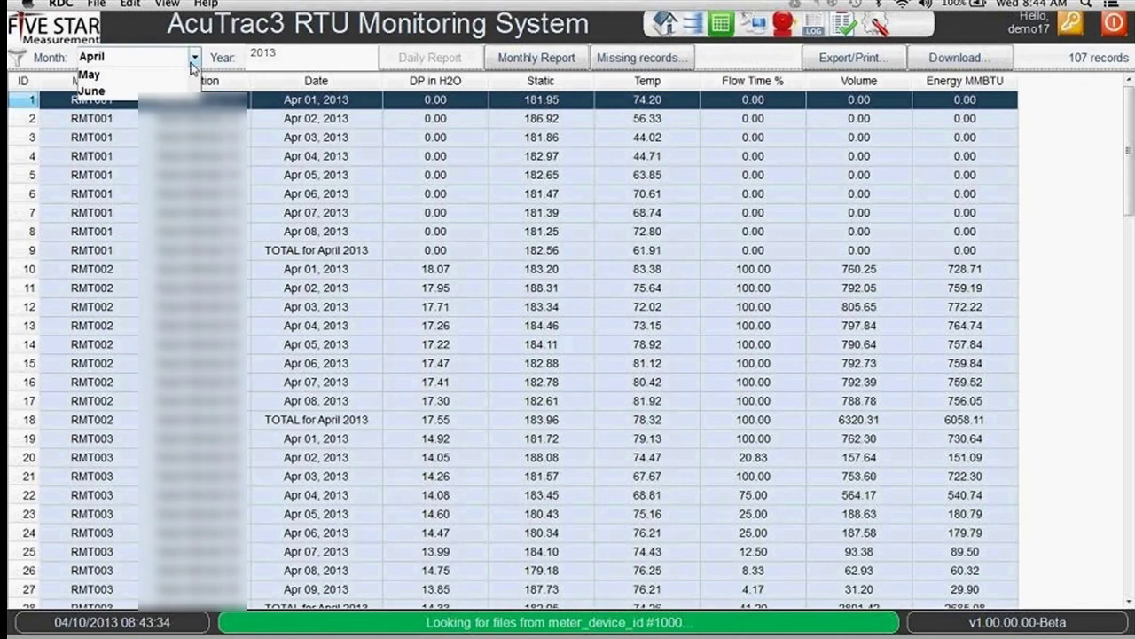
left_click(119, 104)
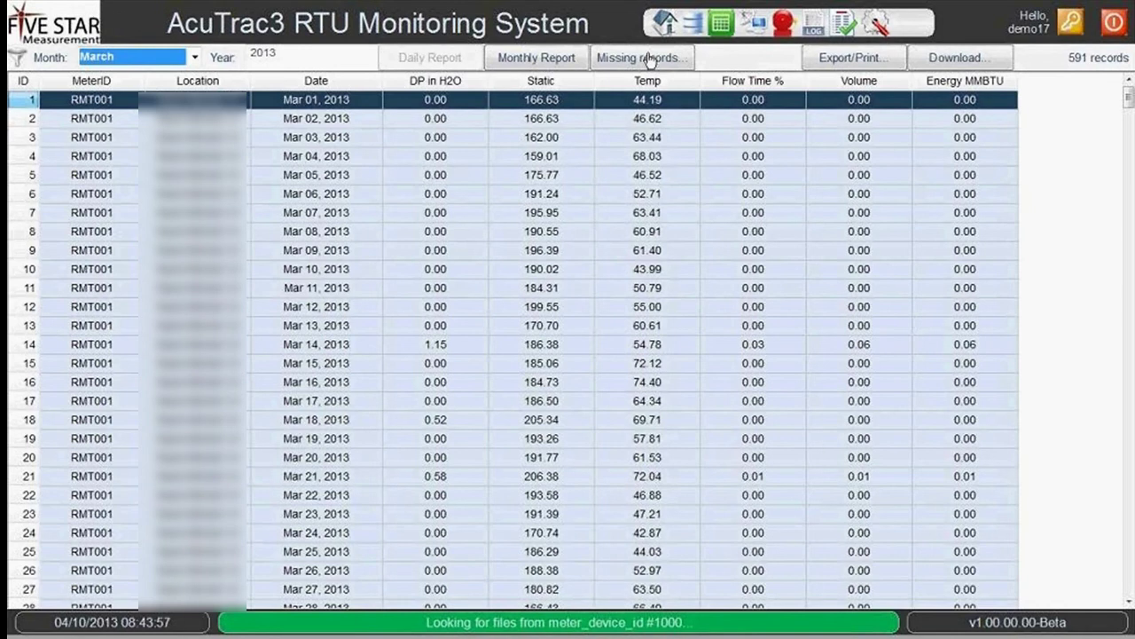
left_click(650, 58)
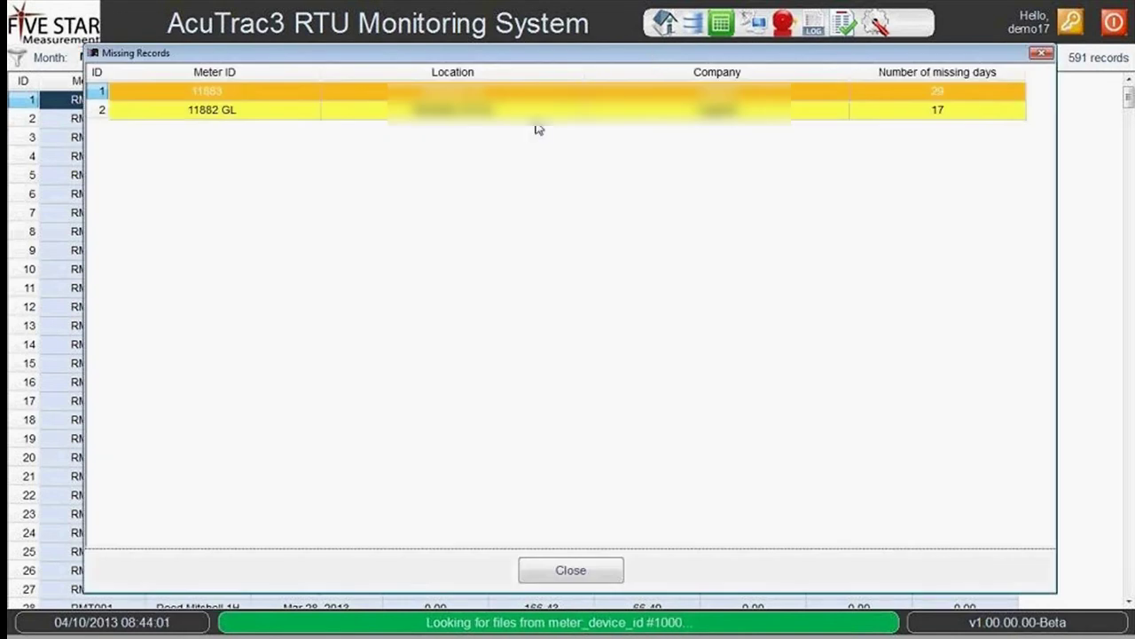
left_click(538, 113)
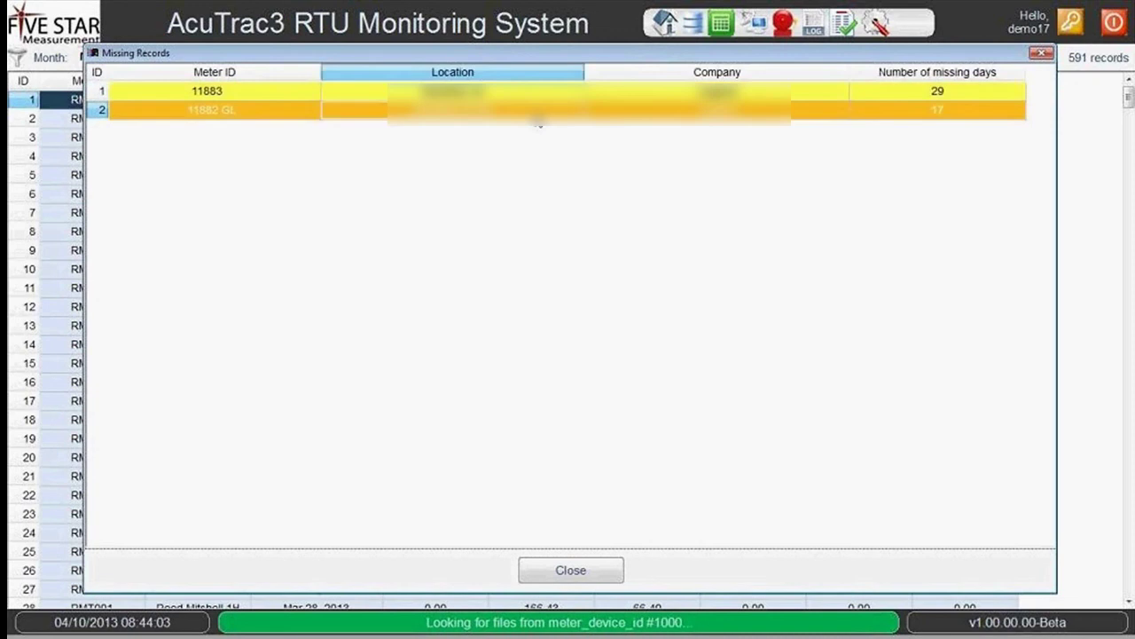
key("Up")
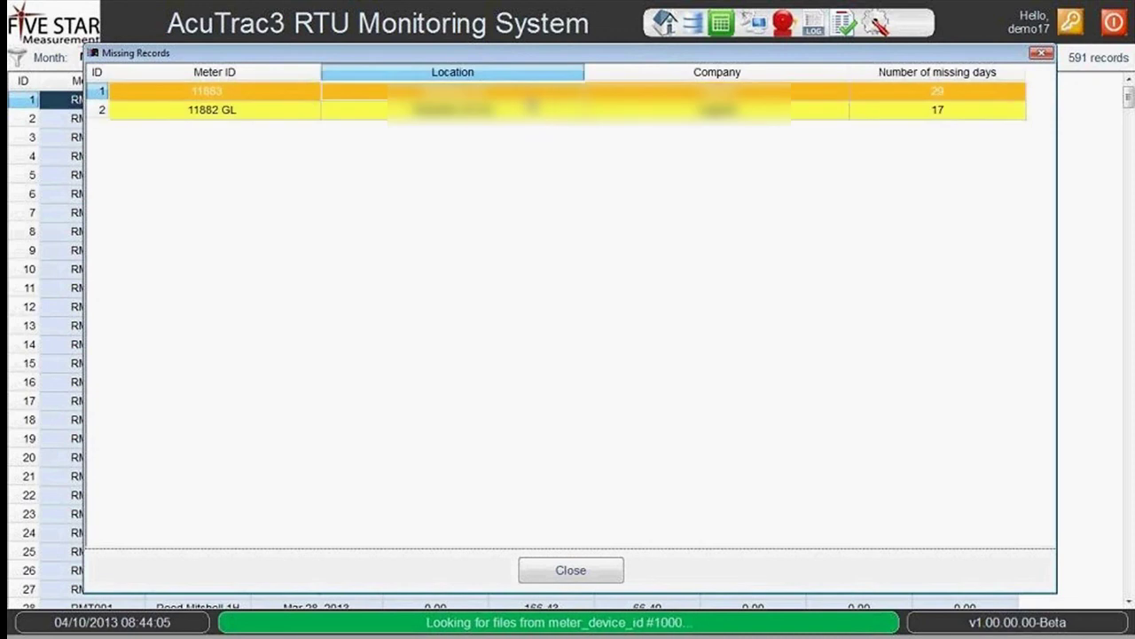
left_click(593, 570)
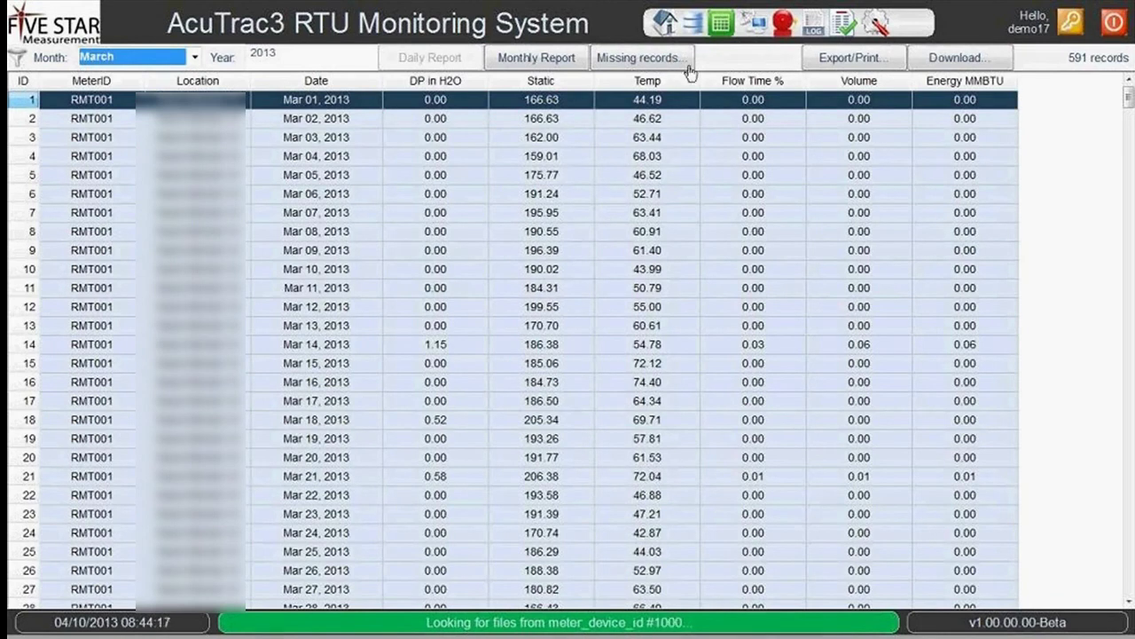
In Settings, review the Security System users, Notification Groups and Pooling Groups, ending on Meter Device IOs.
left_click(878, 25)
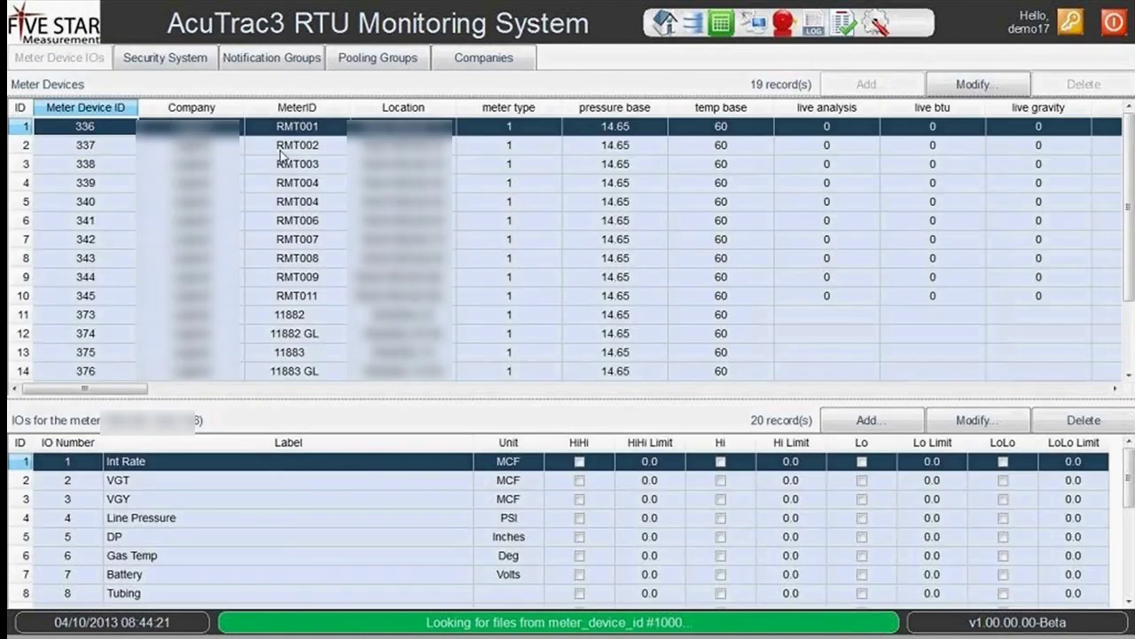
left_click(178, 62)
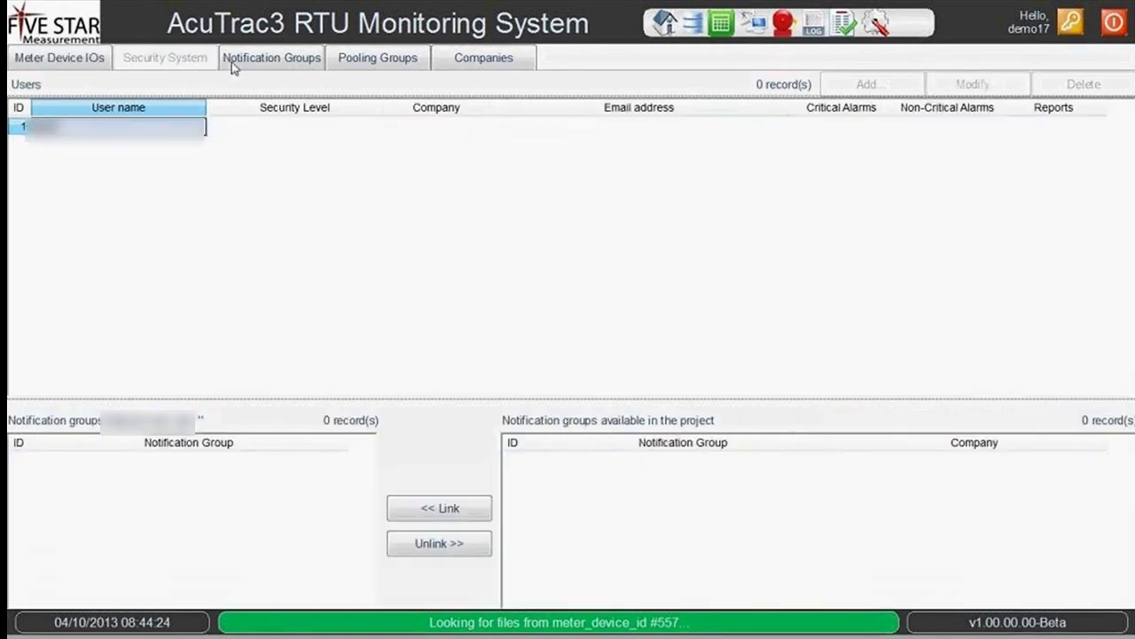
left_click(261, 60)
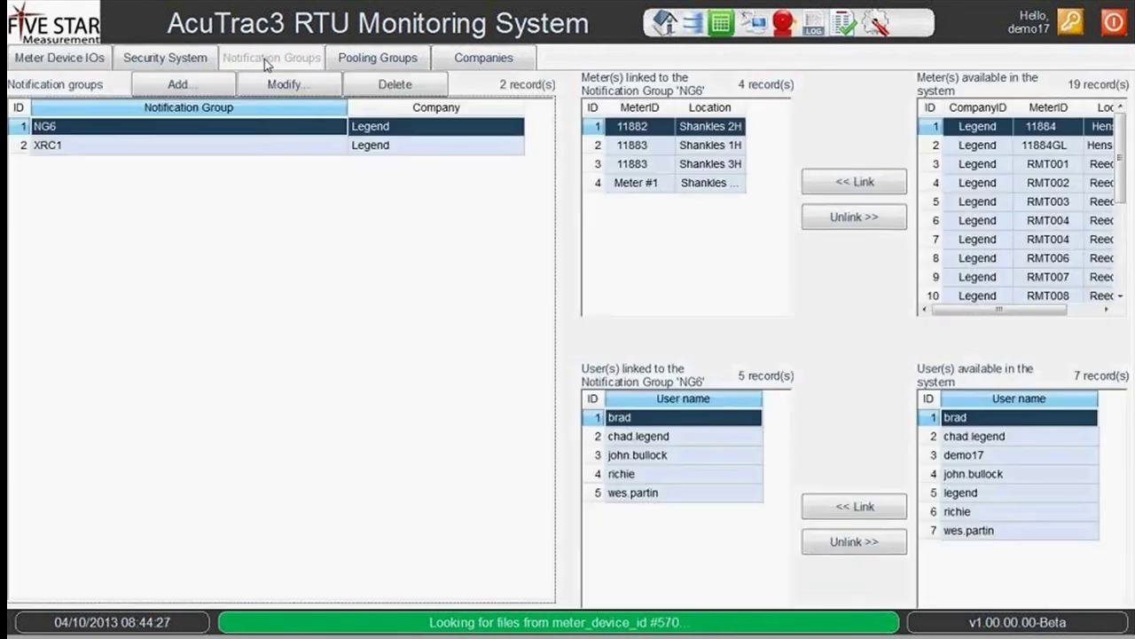
left_click(373, 60)
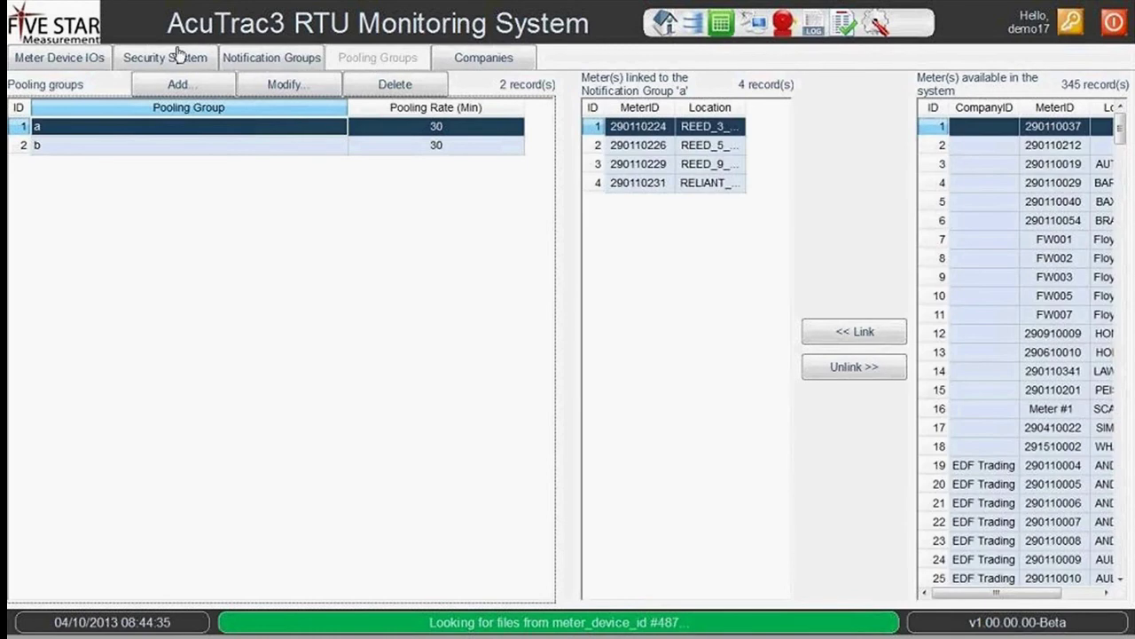
left_click(89, 59)
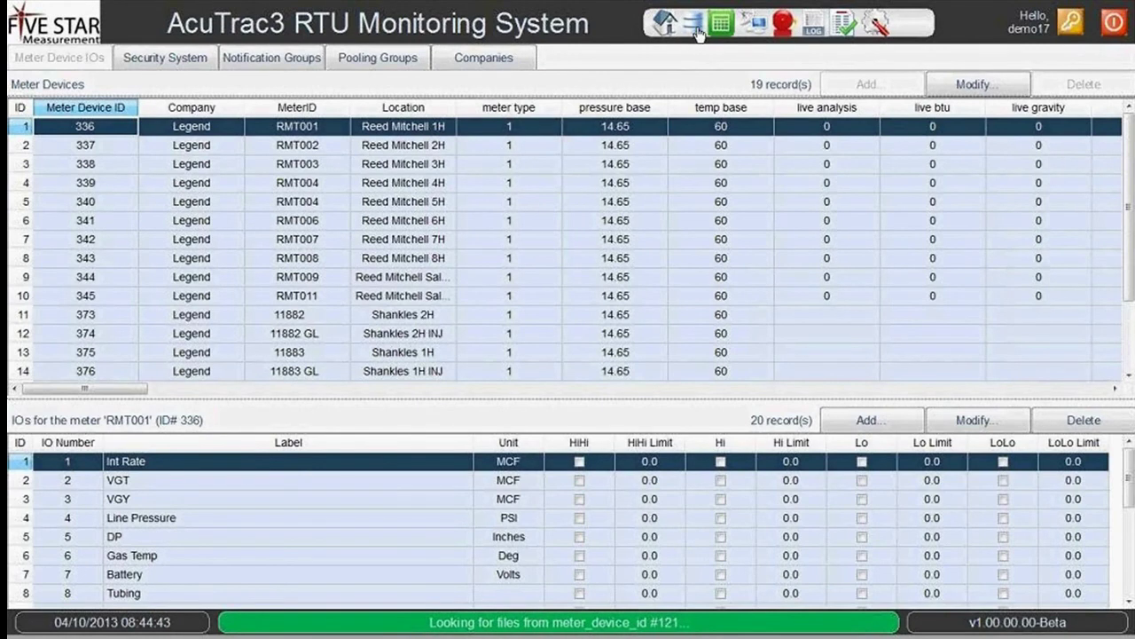
Show meter 11883 GL's Daily Summary: its 28 records and trend chart.
left_click(697, 26)
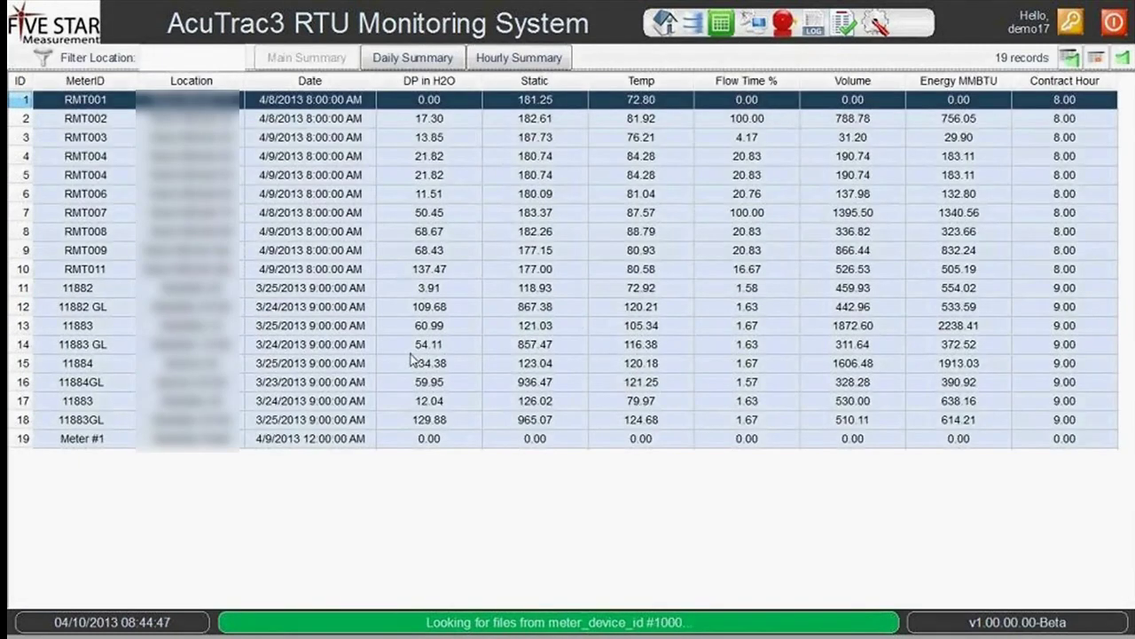
left_click(414, 345)
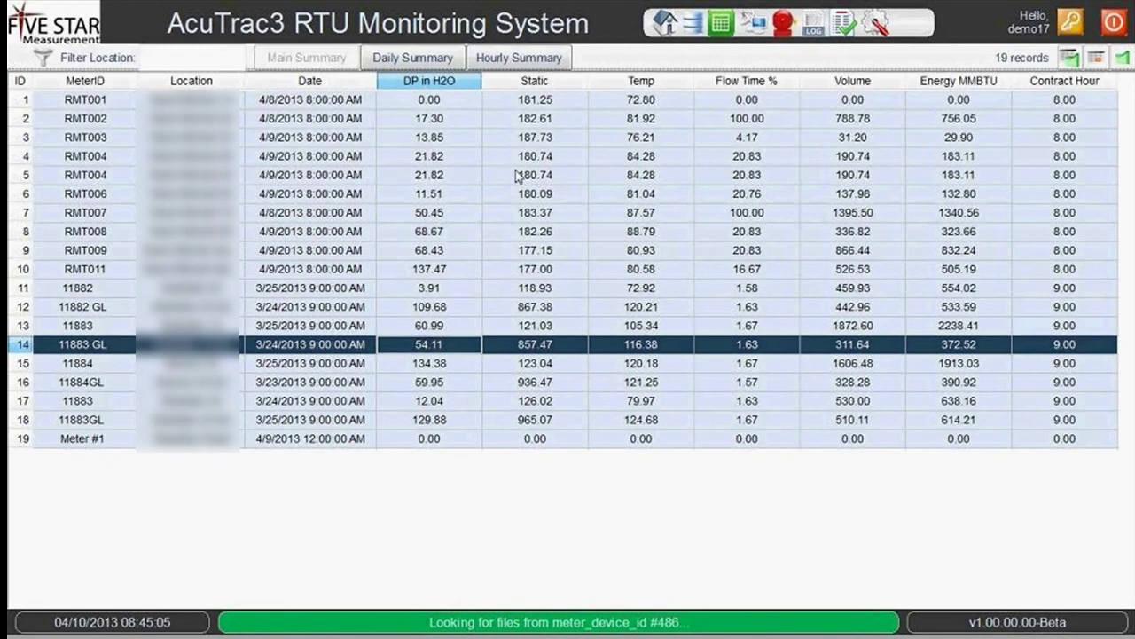
left_click(429, 59)
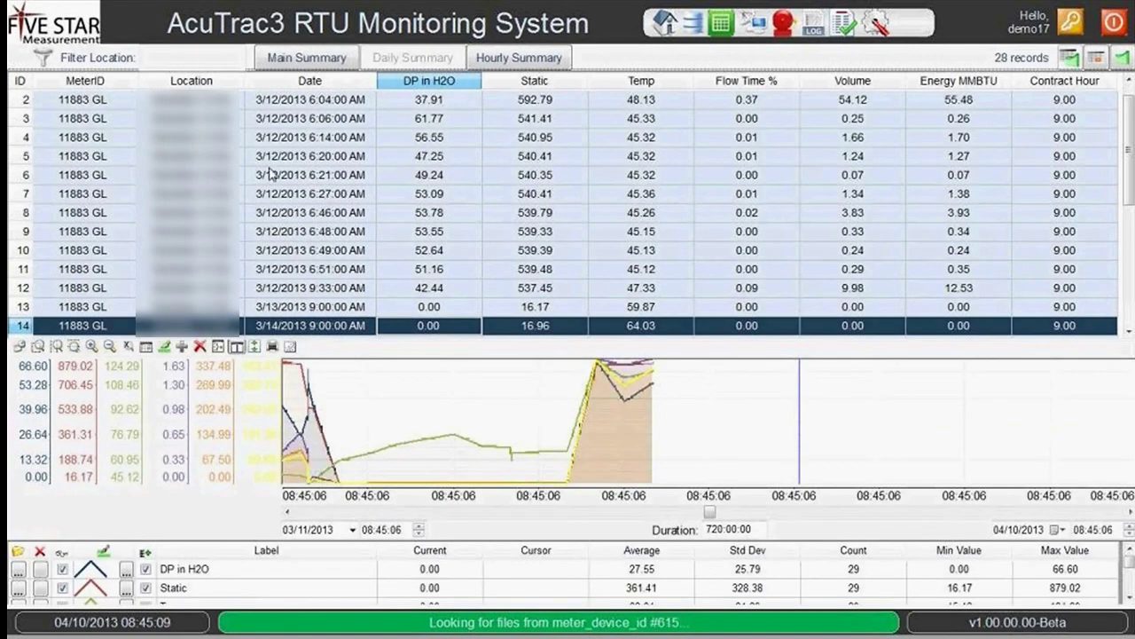
Switch to the Hourly Summary and set its start date to April 1, 2013.
left_click(296, 196)
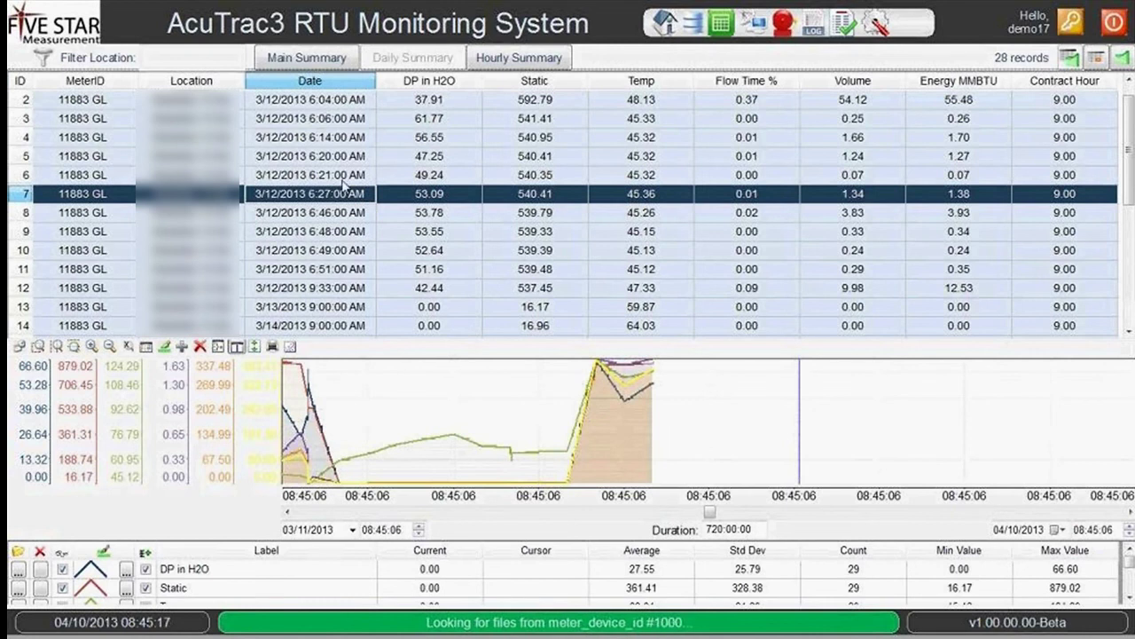
left_click(509, 61)
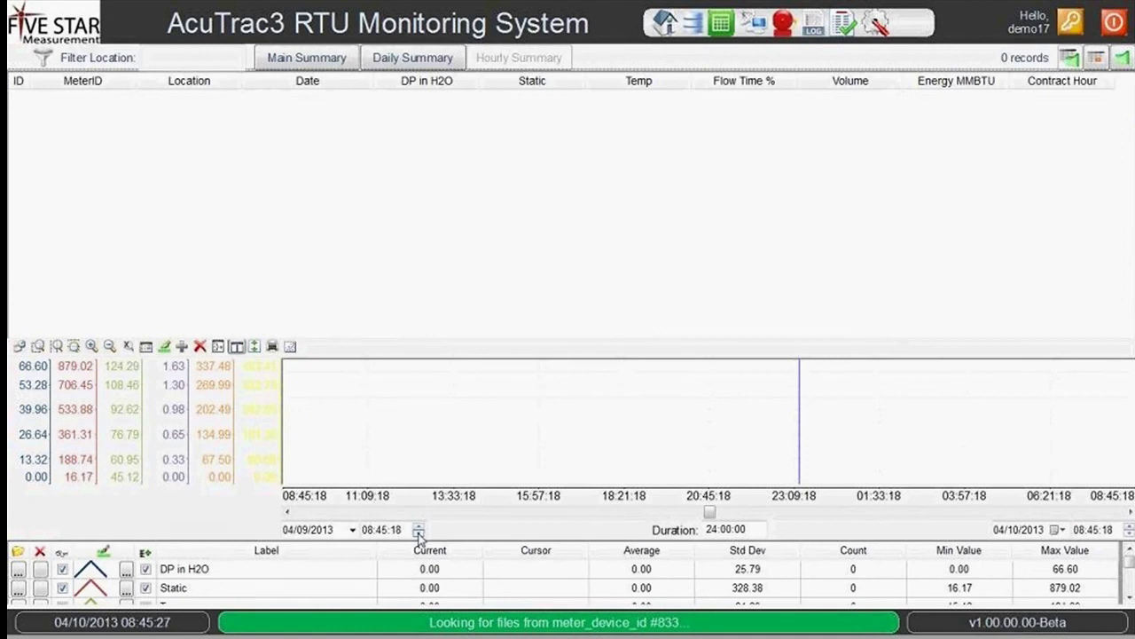
left_click(353, 529)
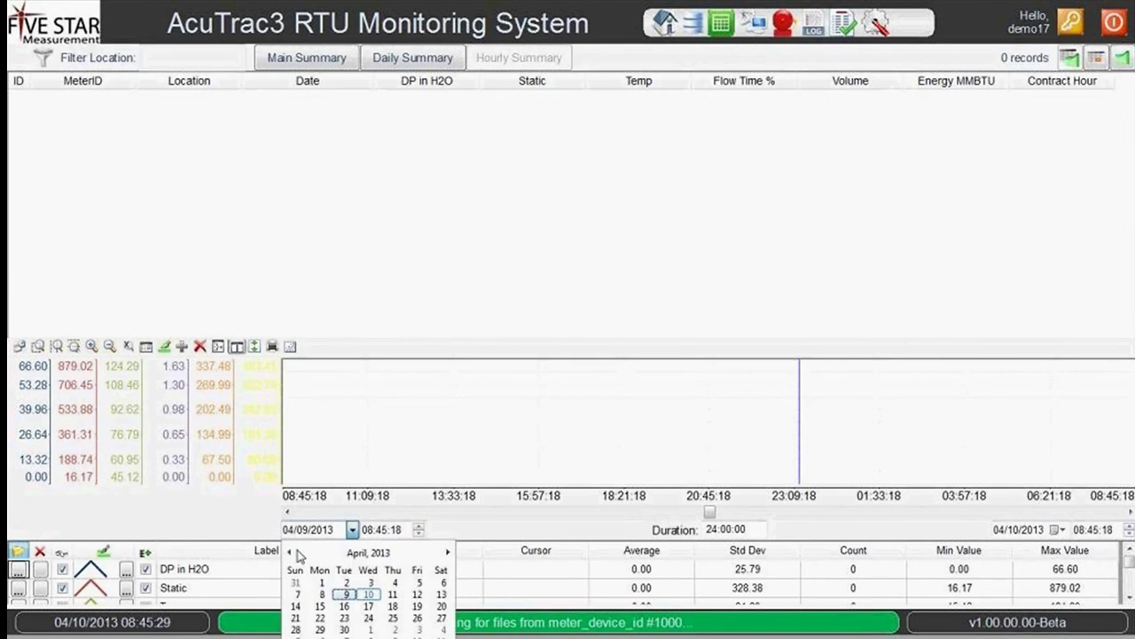
left_click(321, 582)
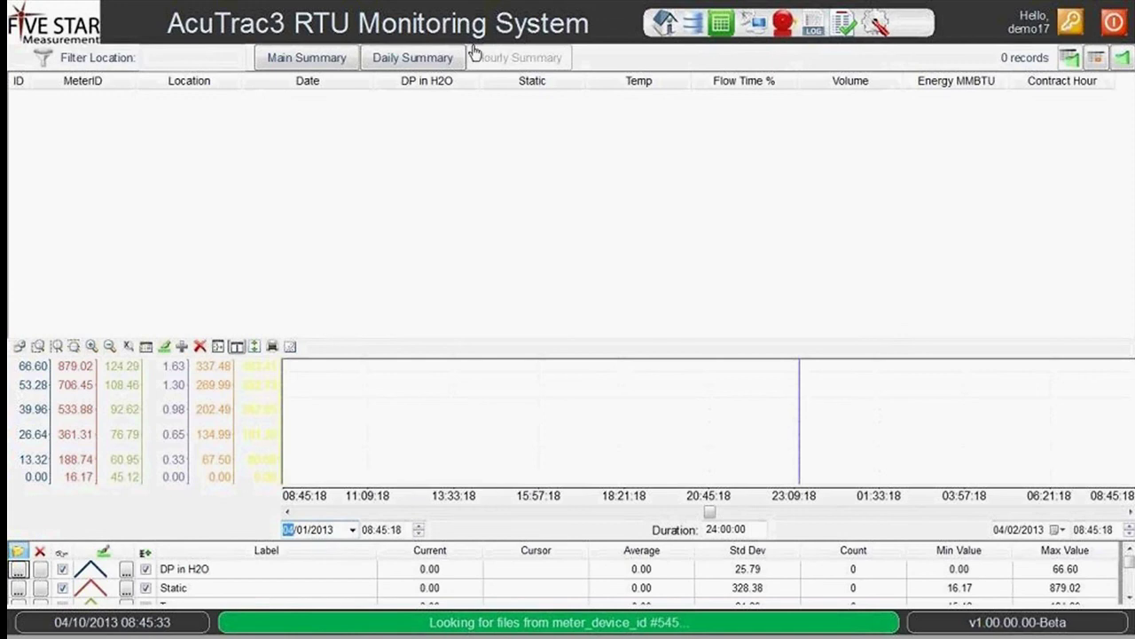
Select meter RMT003 in Main Summary and show its Hourly Summary.
left_click(324, 56)
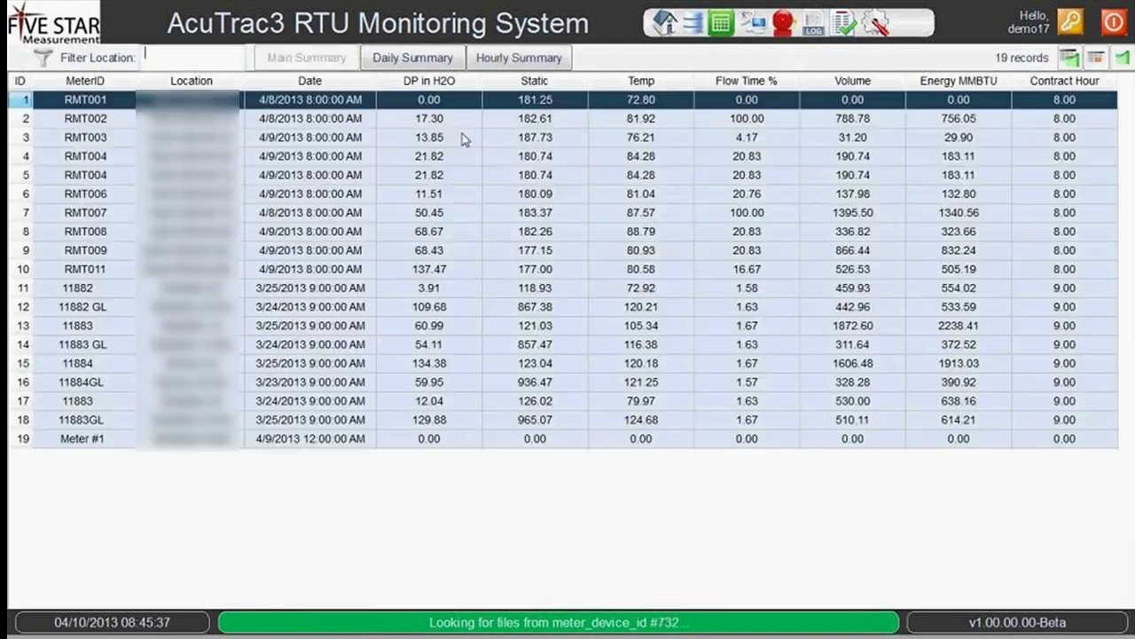
left_click(357, 139)
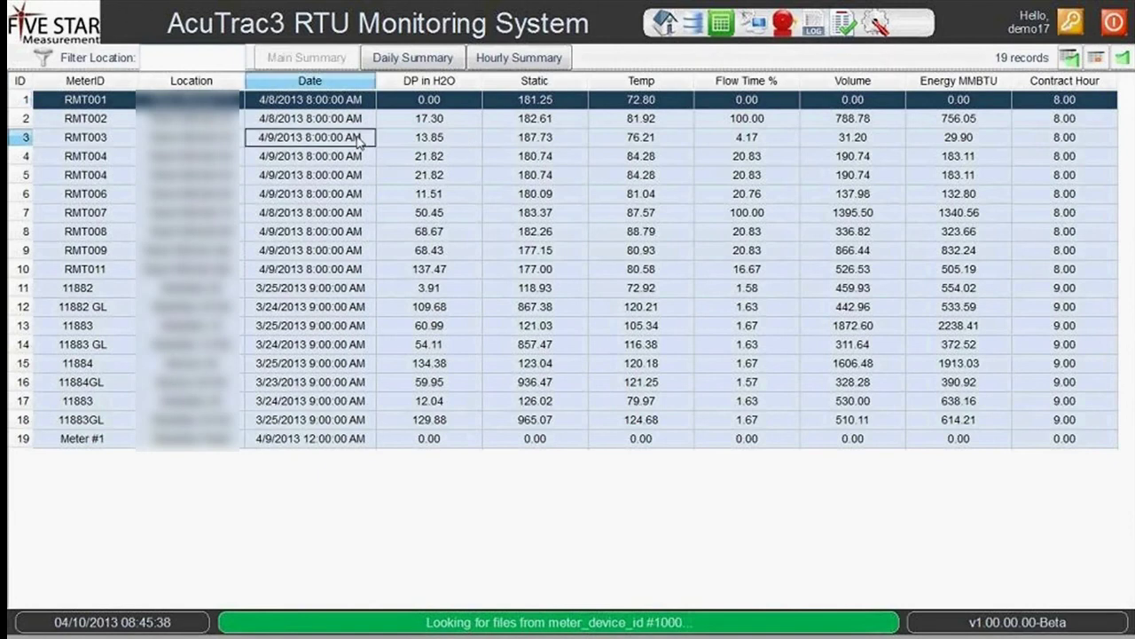
left_click(497, 58)
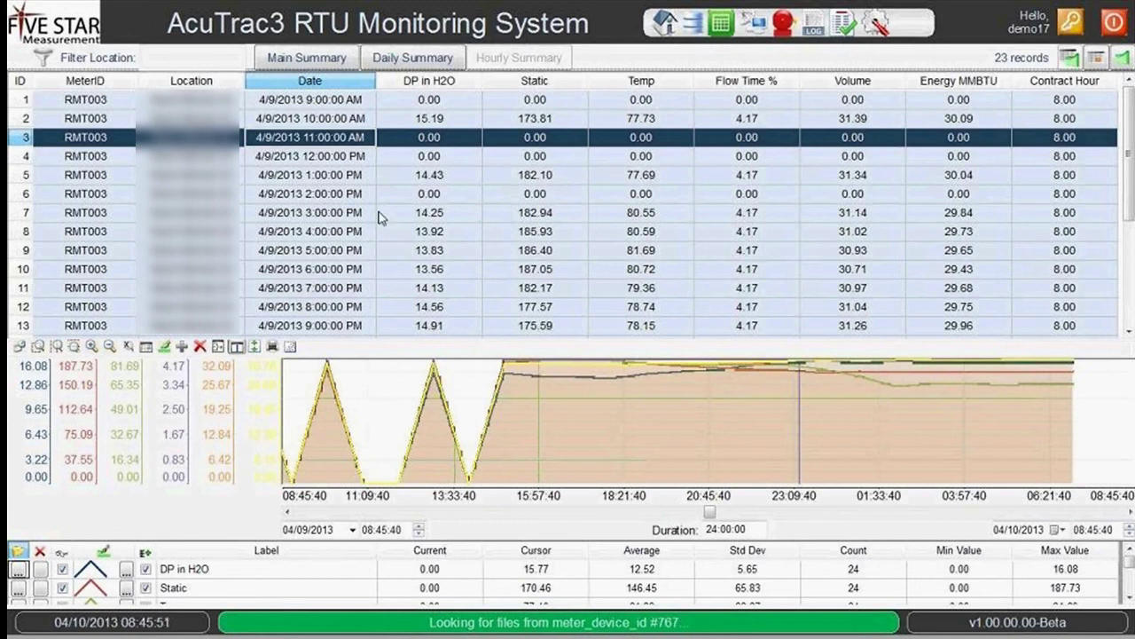
Inspect RMT003's 12:00 PM, 1:00 PM and 3:00 PM hourly readings.
left_click(461, 210)
left_click(532, 176)
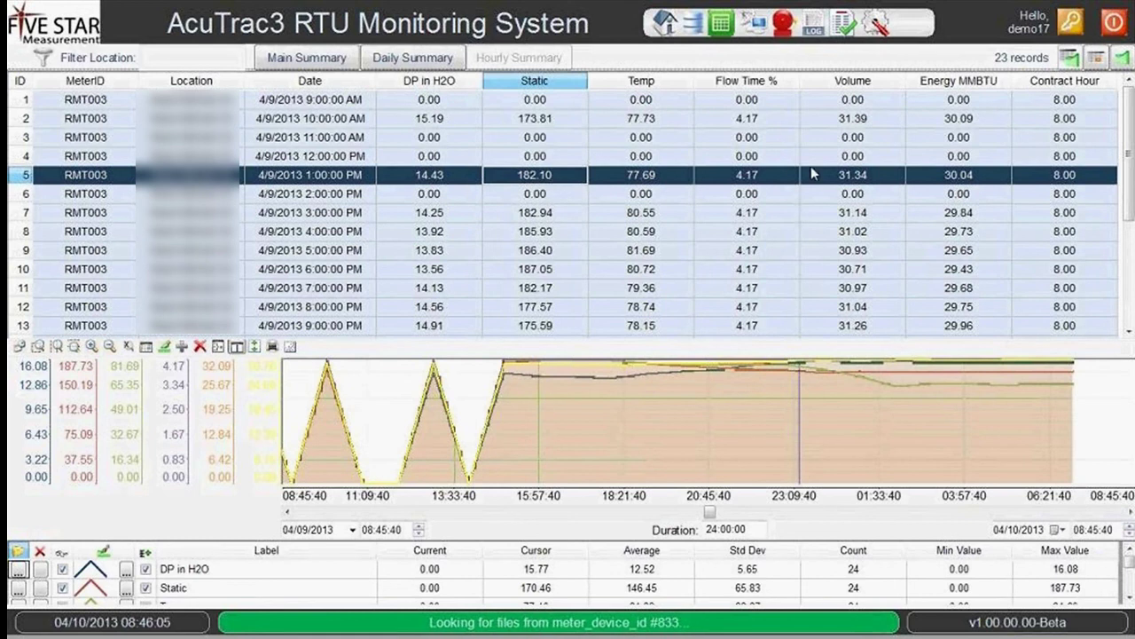
left_click(660, 214)
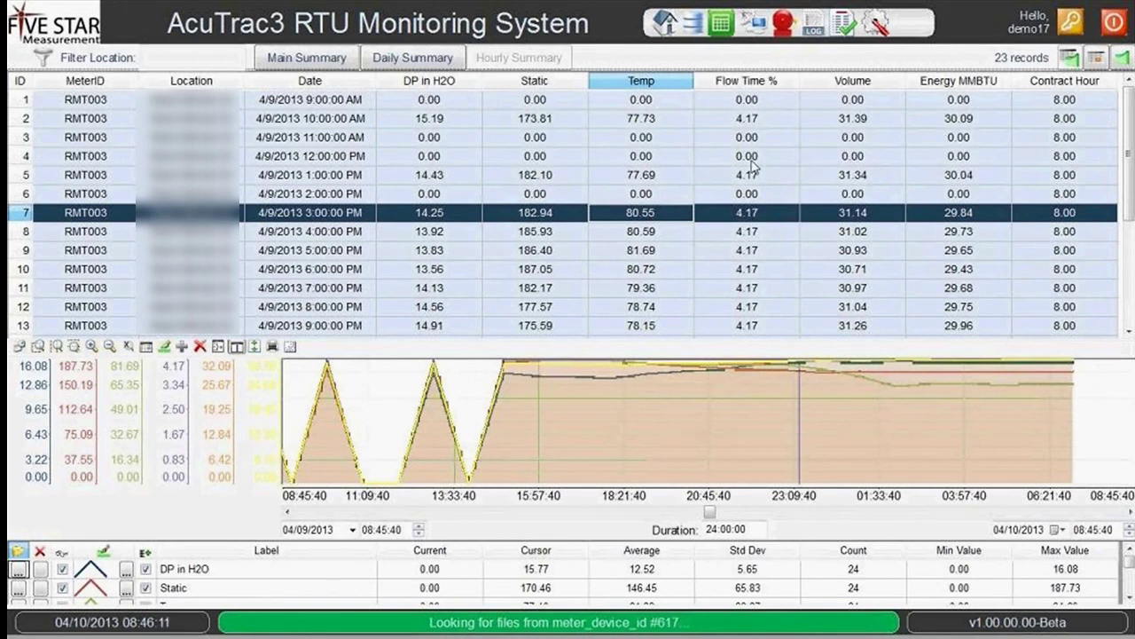
left_click(751, 159)
left_click(685, 211)
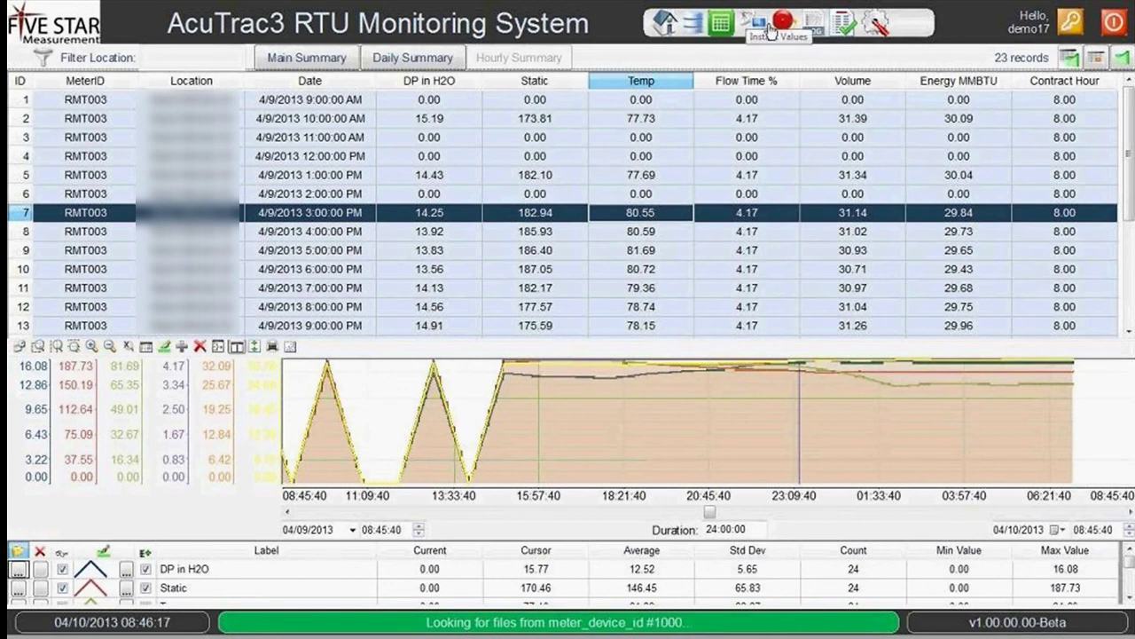
Open the April 2013 monthly report, then Settings with meter devices sorted by Company.
left_click(847, 24)
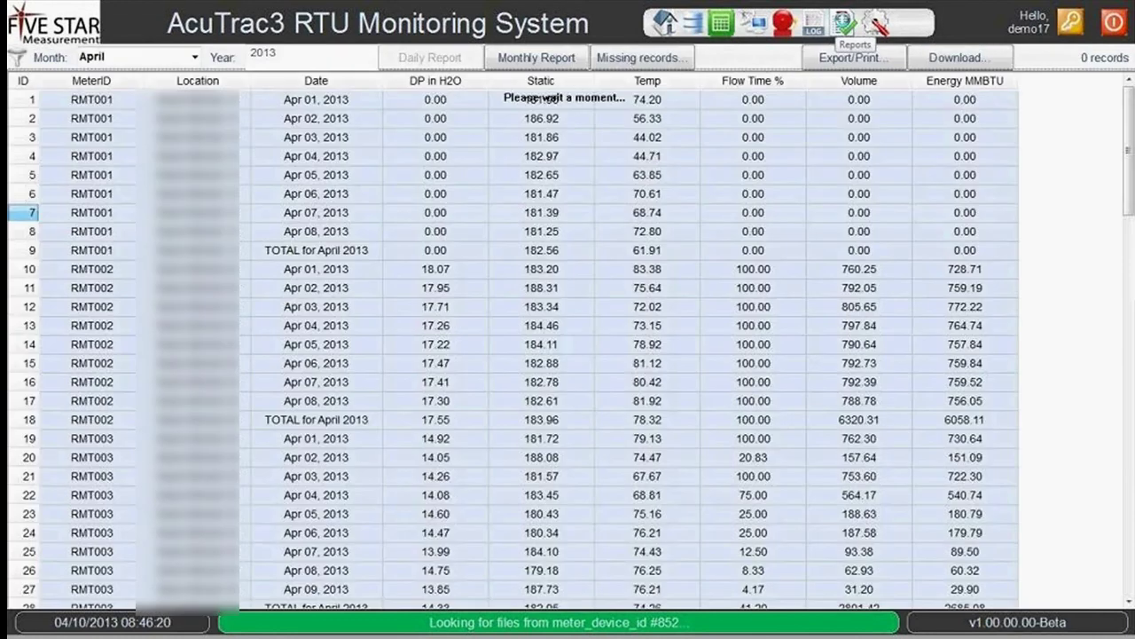
left_click(876, 25)
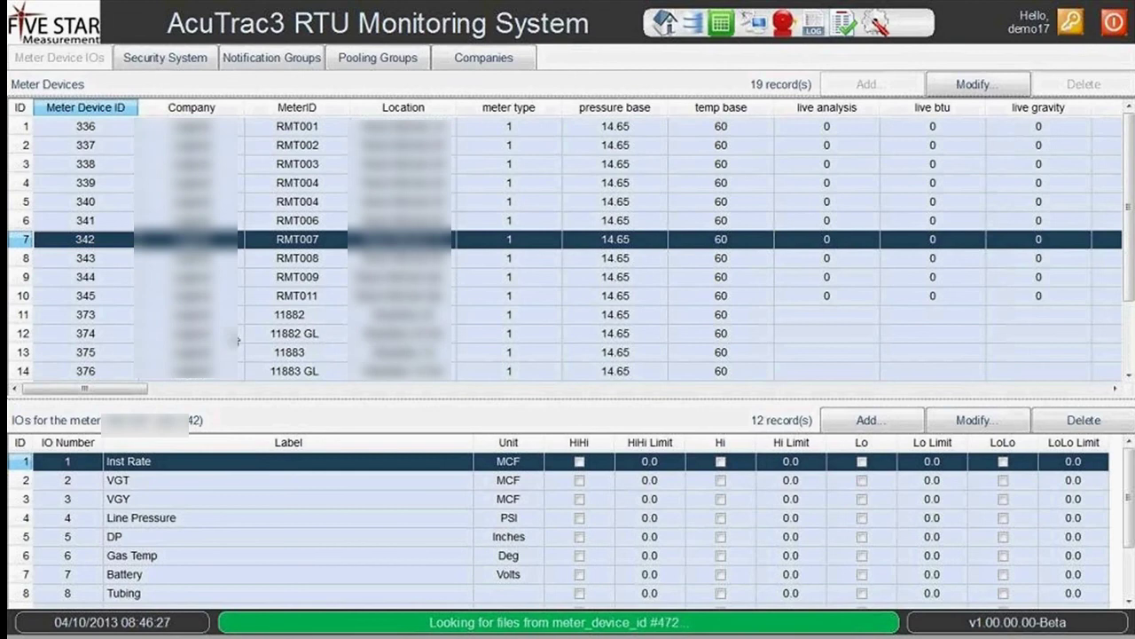
left_click(200, 108)
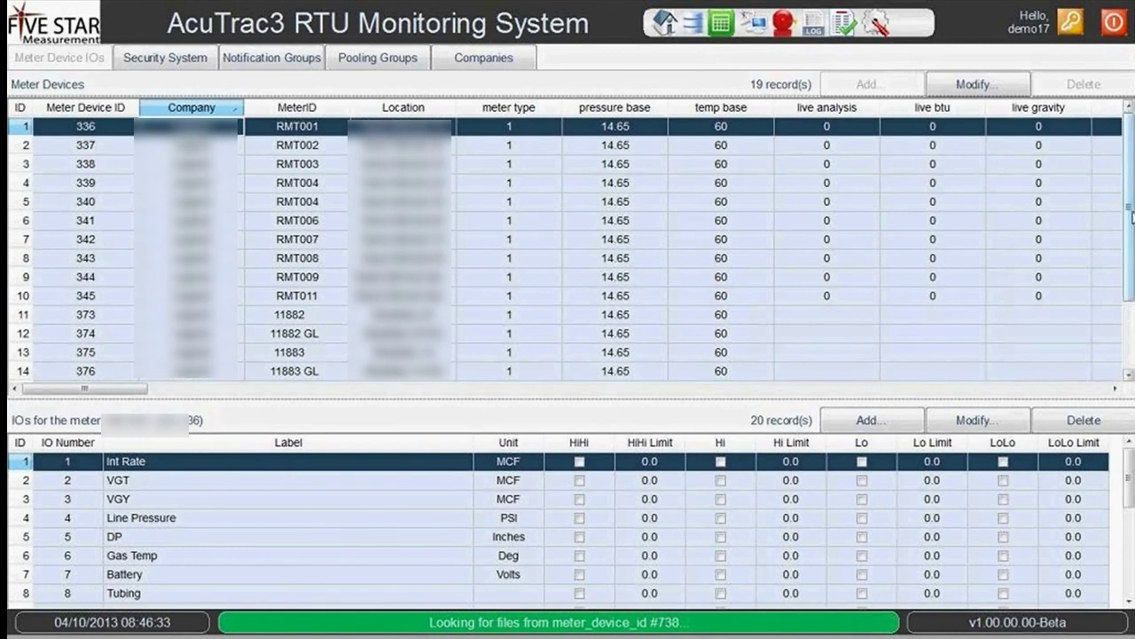
Inspect RMT001's VGY, Int Rate, VGT and Battery IO points.
left_click_drag(1131, 211, 1131, 479)
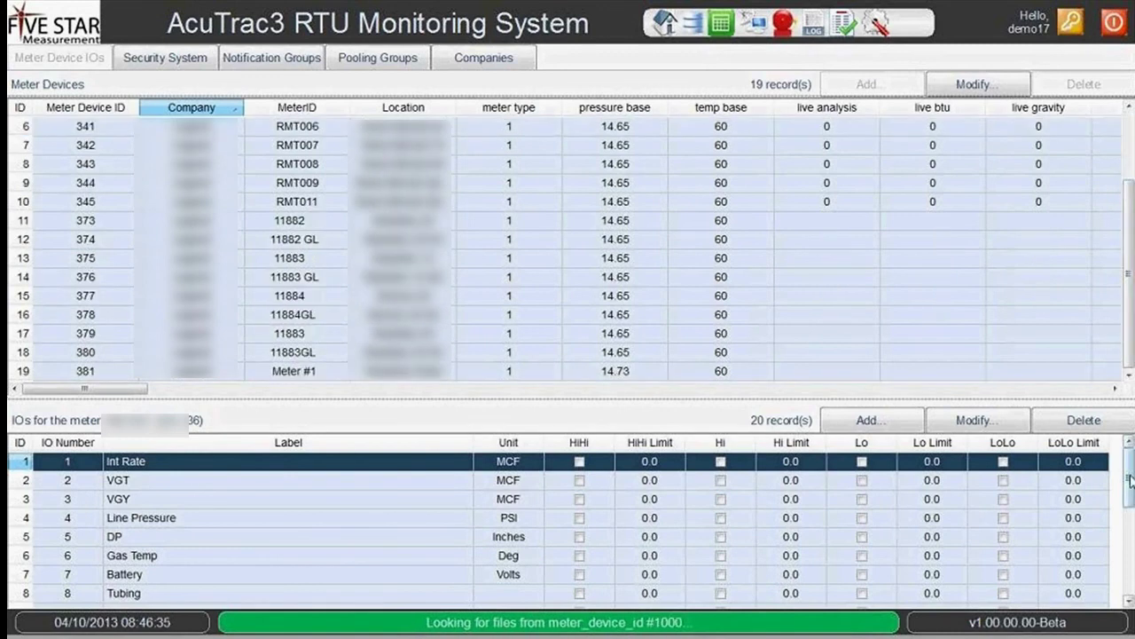
left_click(278, 500)
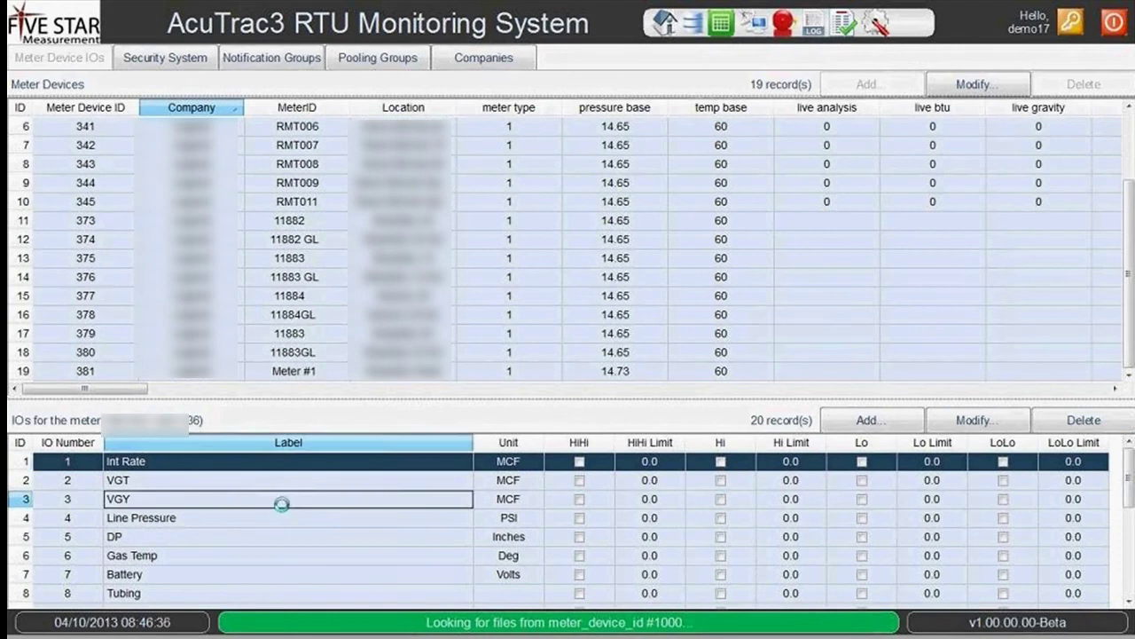
left_click(417, 463)
left_click(377, 491)
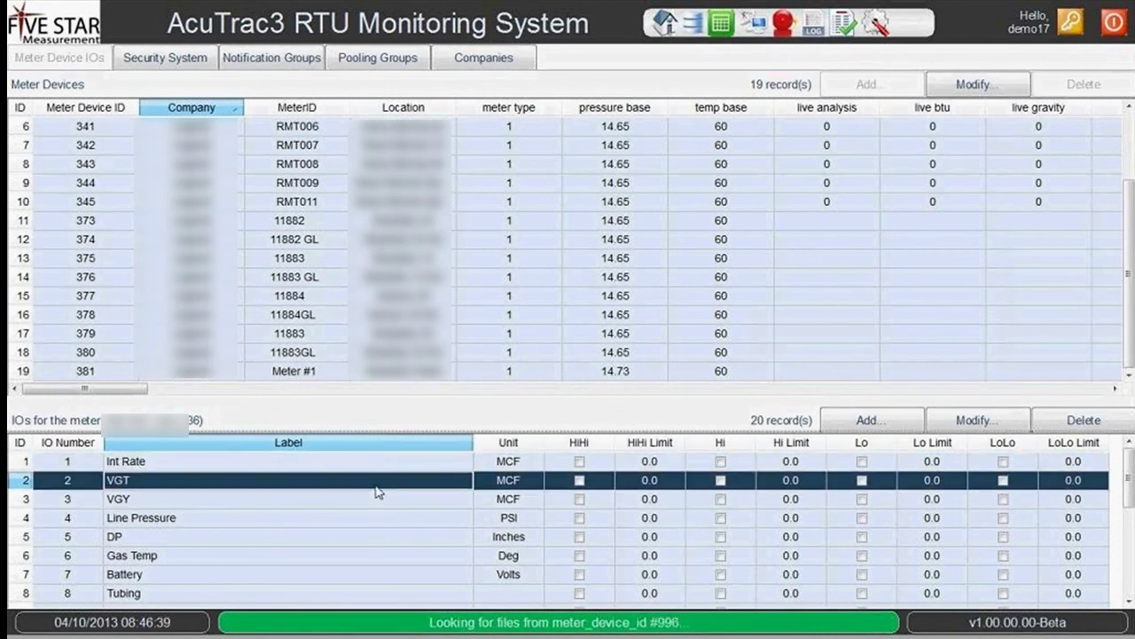
left_click(288, 469)
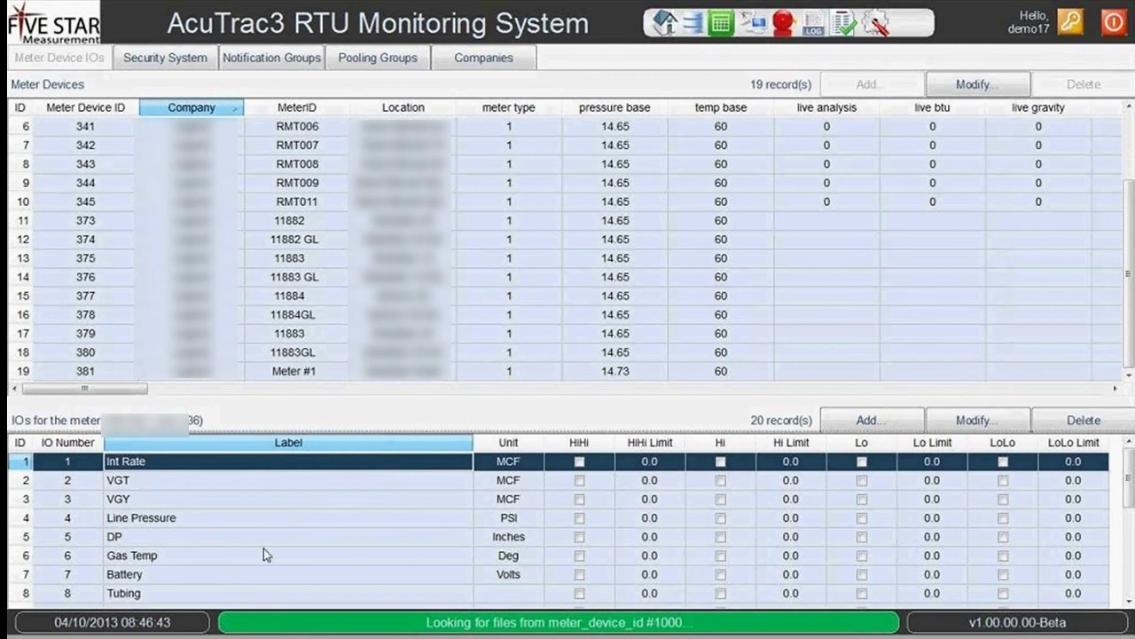
left_click(302, 572)
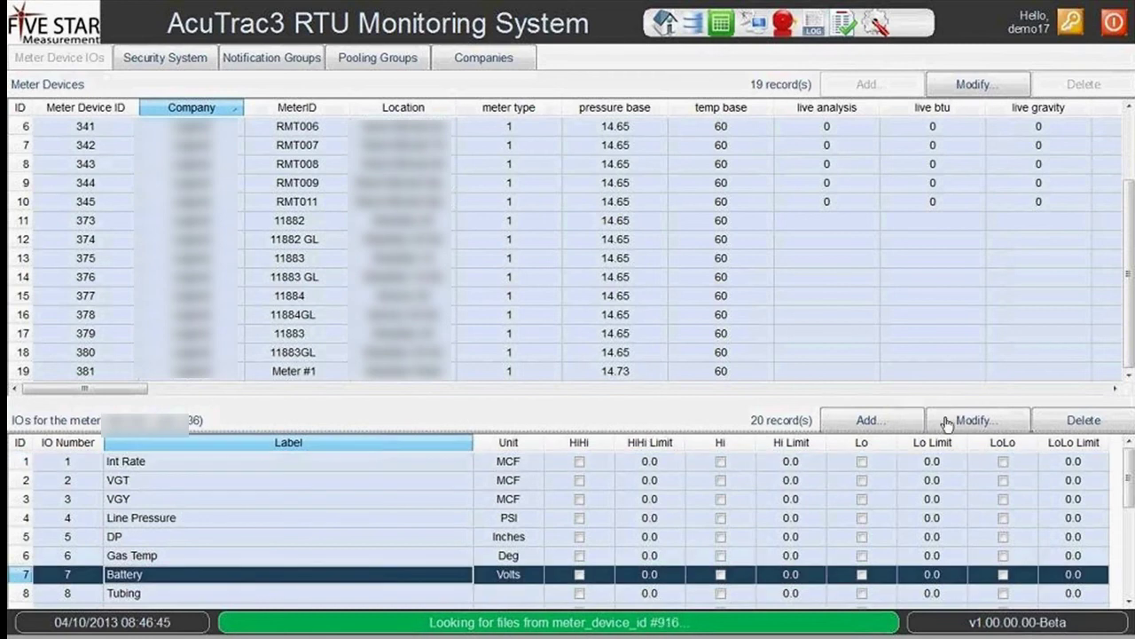
left_click(973, 424)
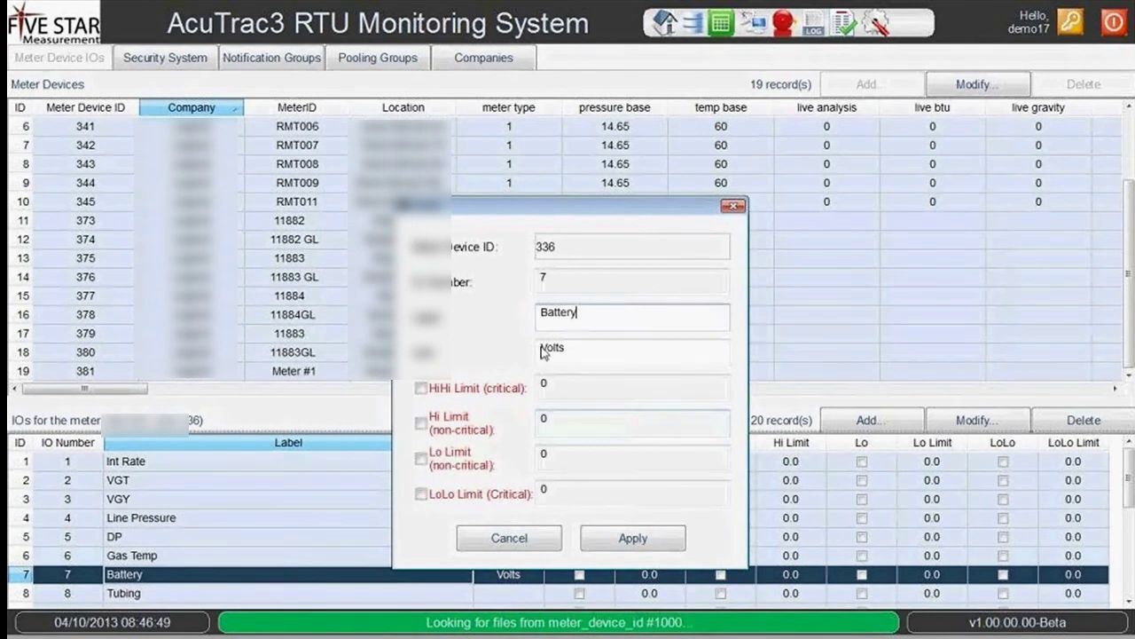
left_click(422, 388)
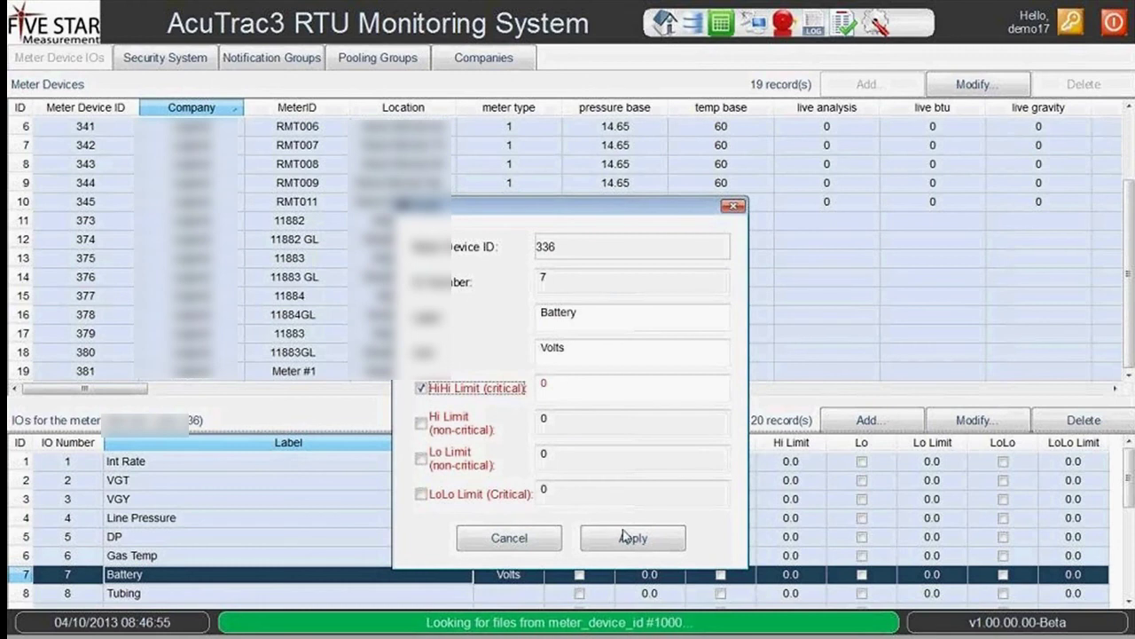
left_click(527, 538)
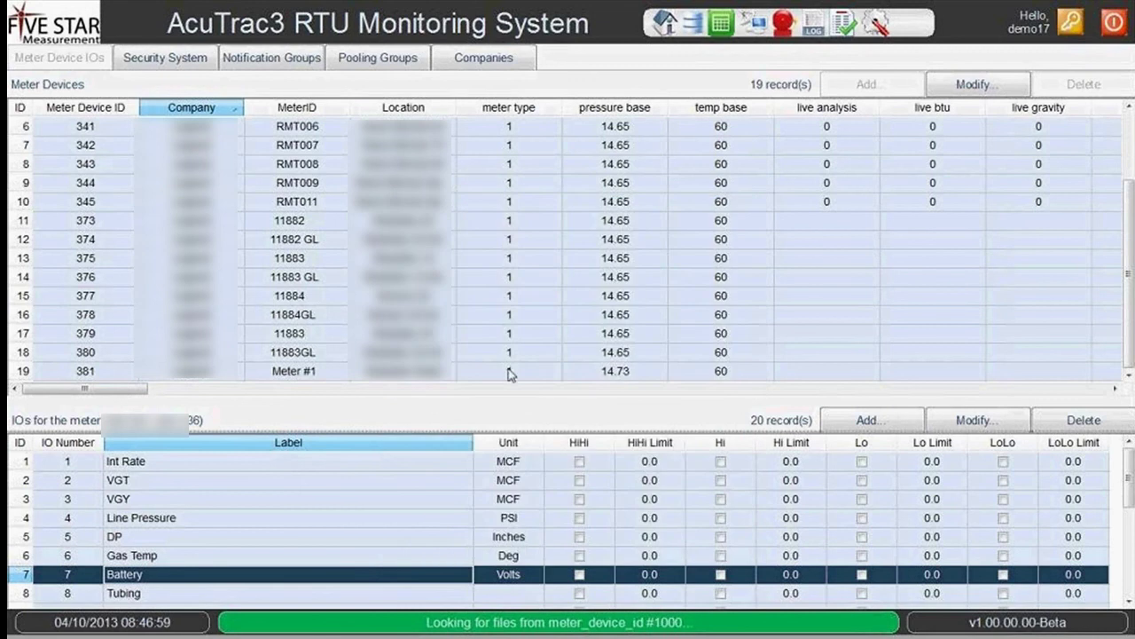
Show the meters and users linked to notification groups XRC1 and NG6, then return to meter devices.
left_click(283, 64)
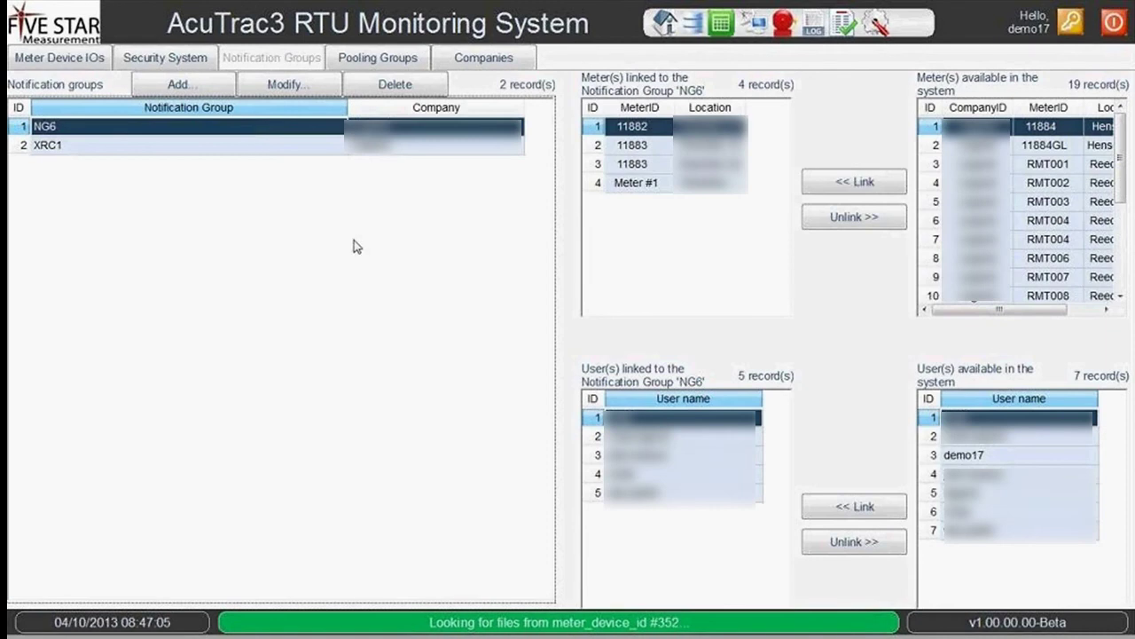
left_click(413, 149)
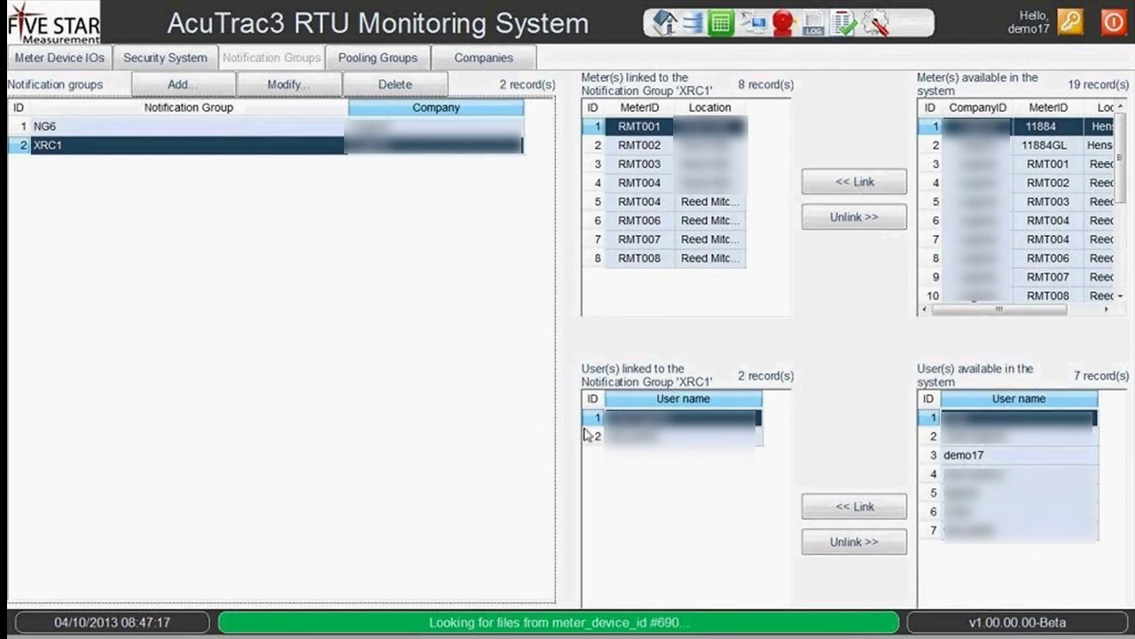
left_click(448, 127)
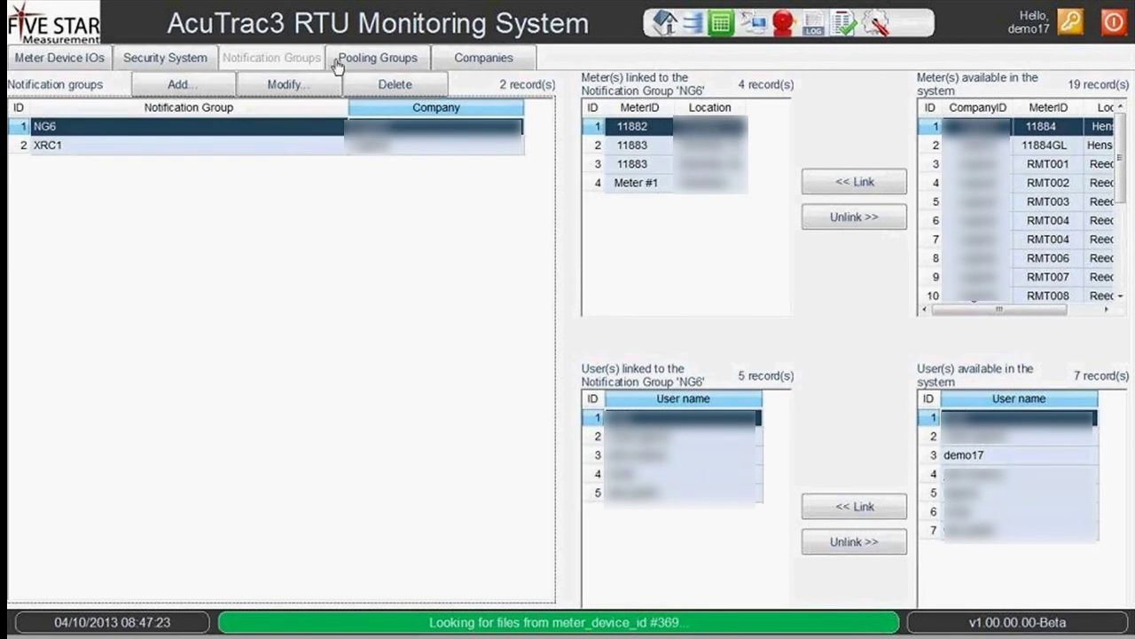
left_click(94, 49)
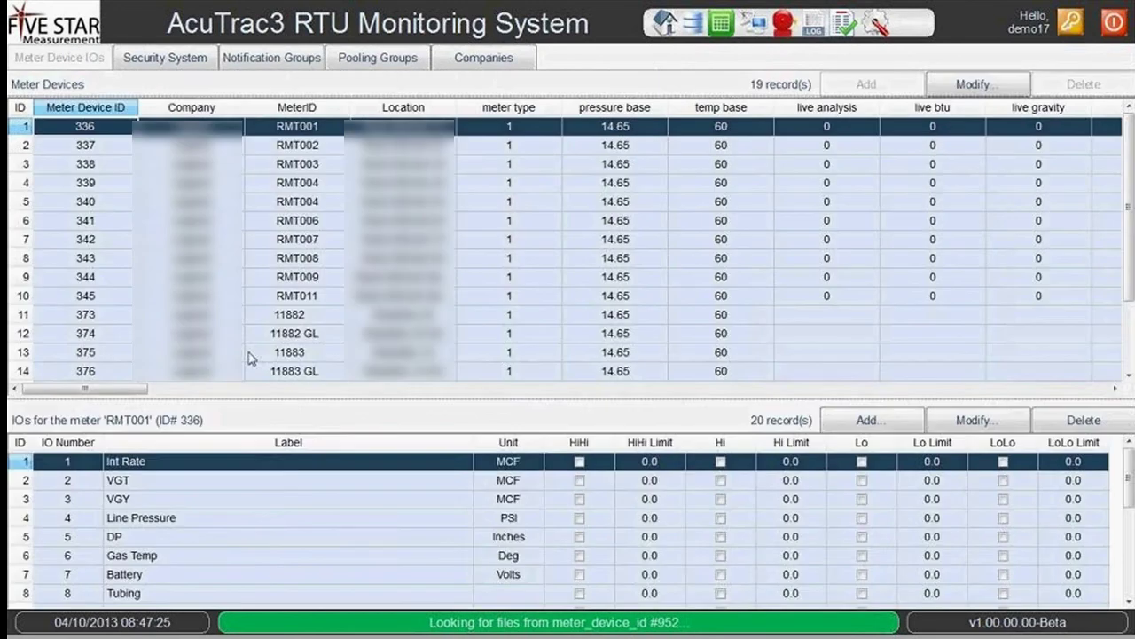
left_click(275, 558)
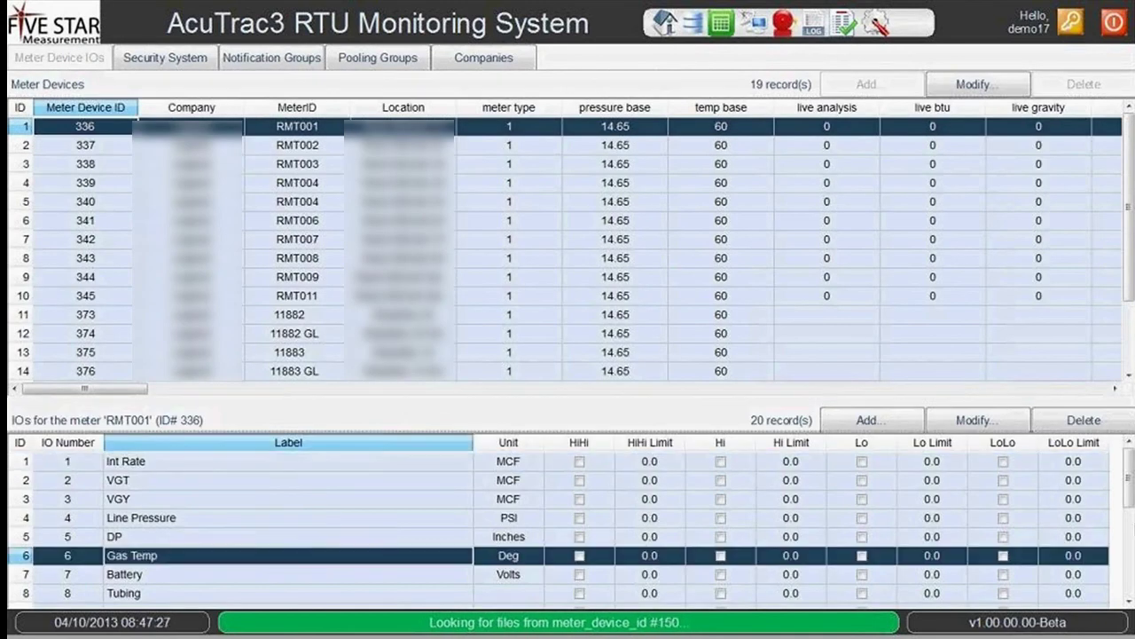
scroll(1132, 514, "down", 2)
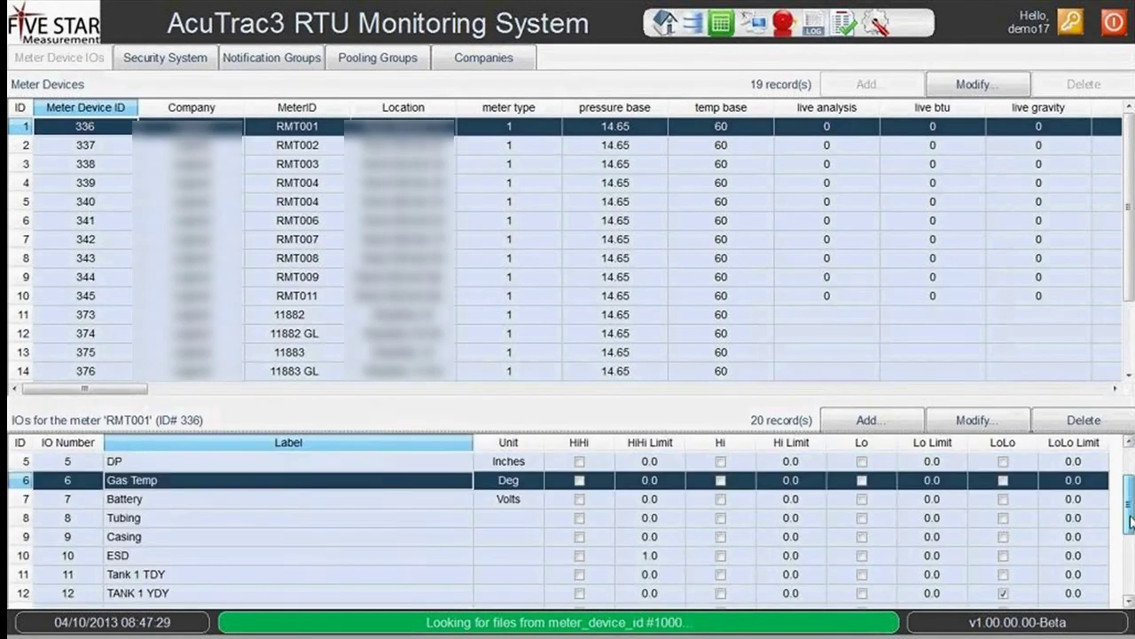
scroll(1132, 523, "down", 1)
scroll(1132, 524, "down", 2)
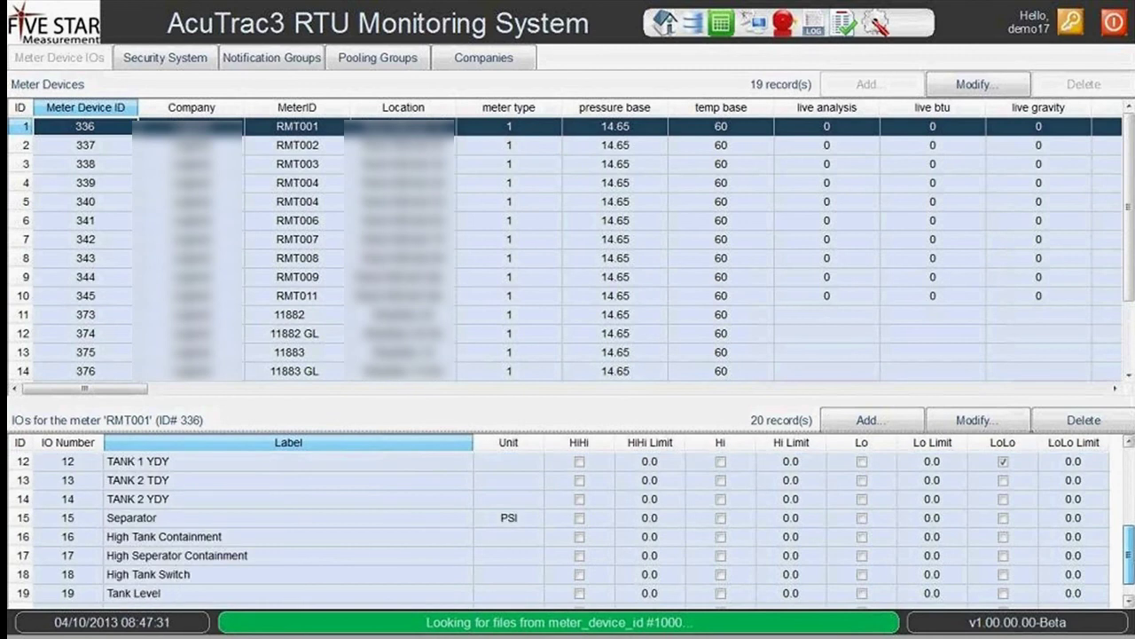
scroll(568, 527, "down", 1)
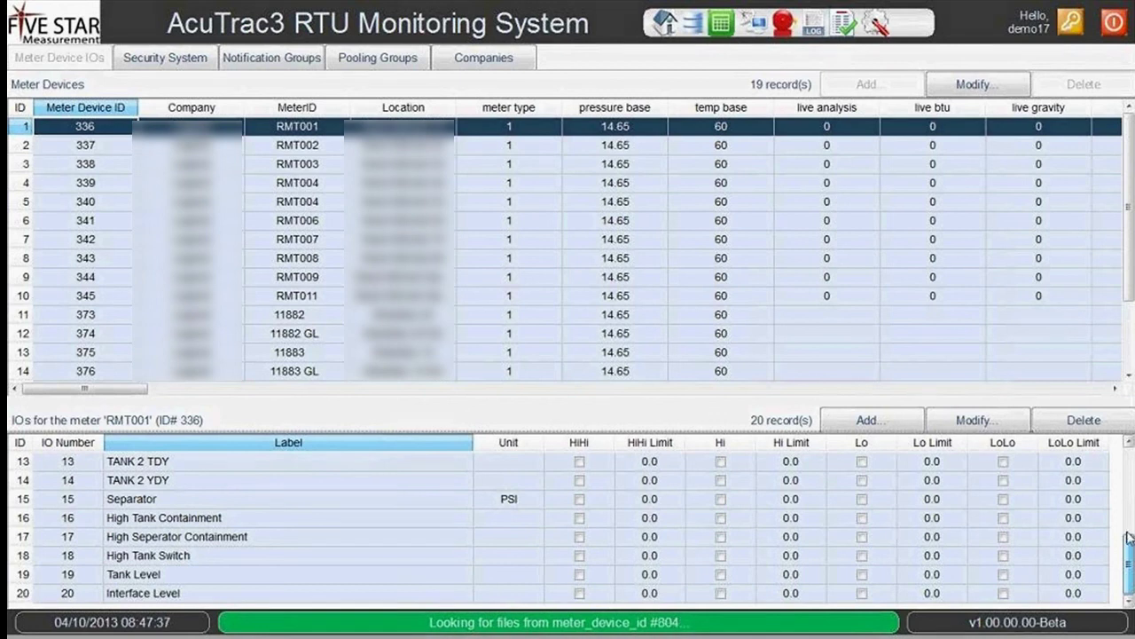
scroll(1130, 532, "up", 2)
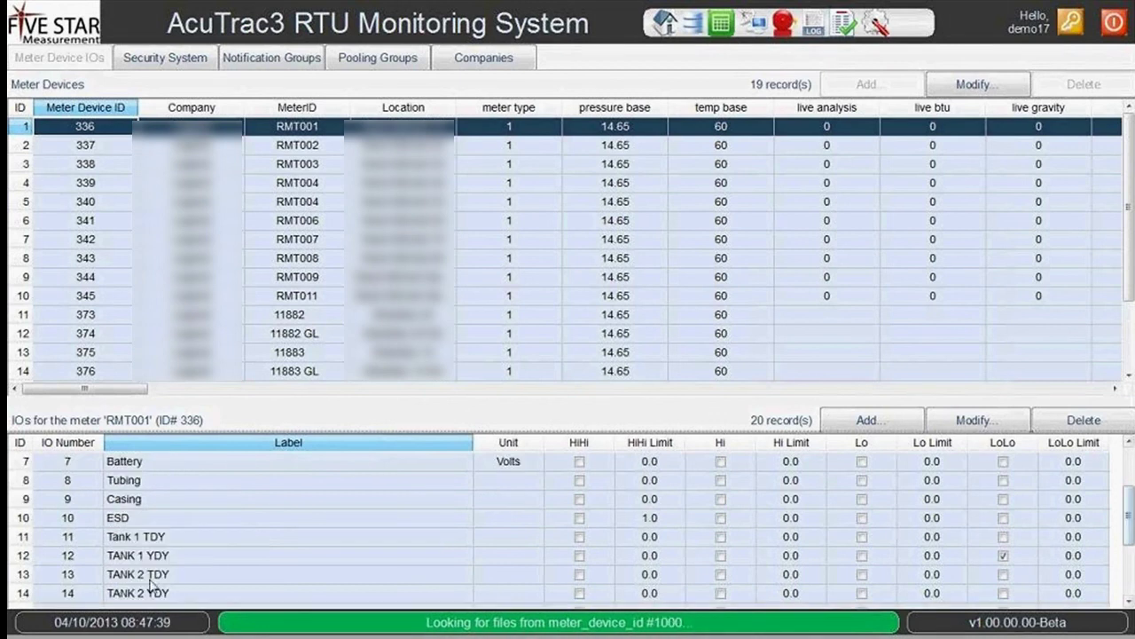
left_click(816, 537)
left_click(982, 423)
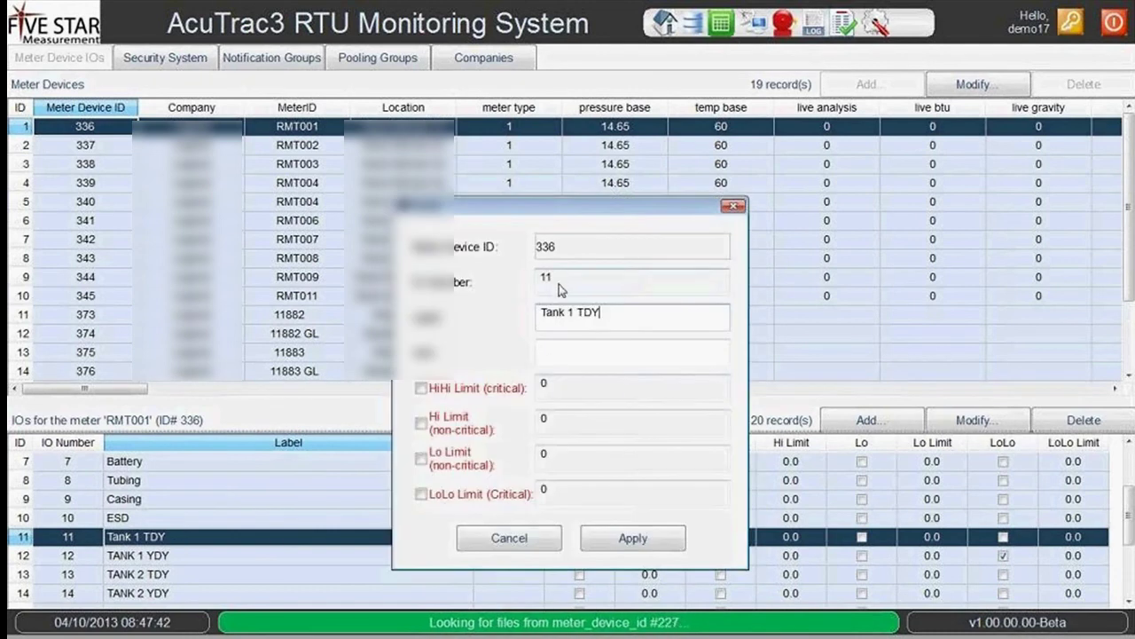
left_click(520, 543)
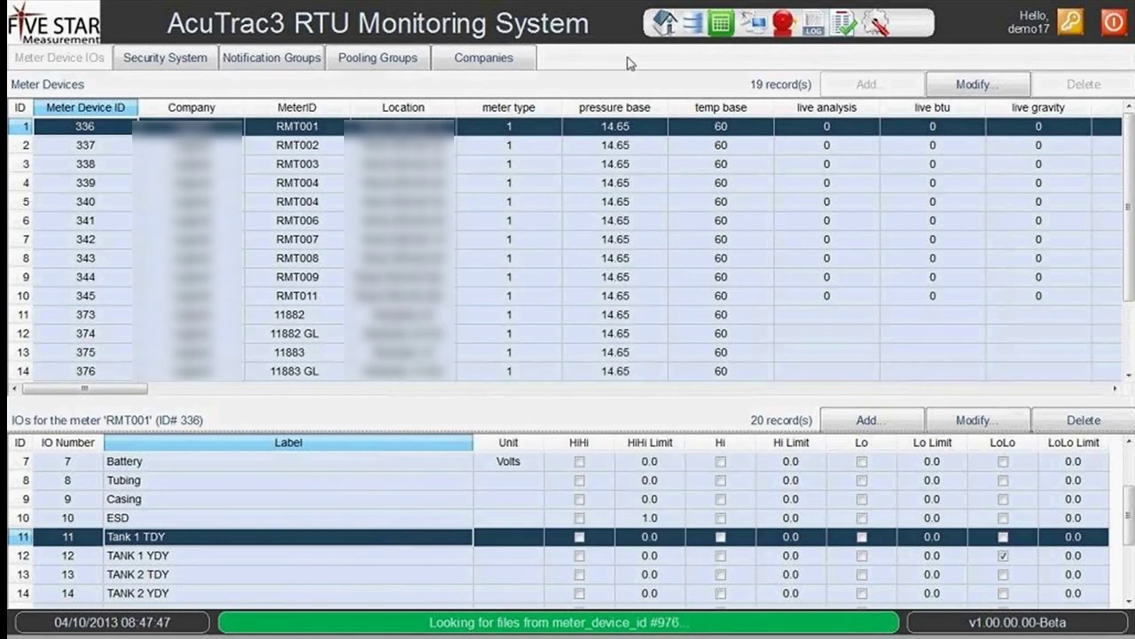
Open the live RTU polling grid and select meters 377 and 375.
left_click(704, 29)
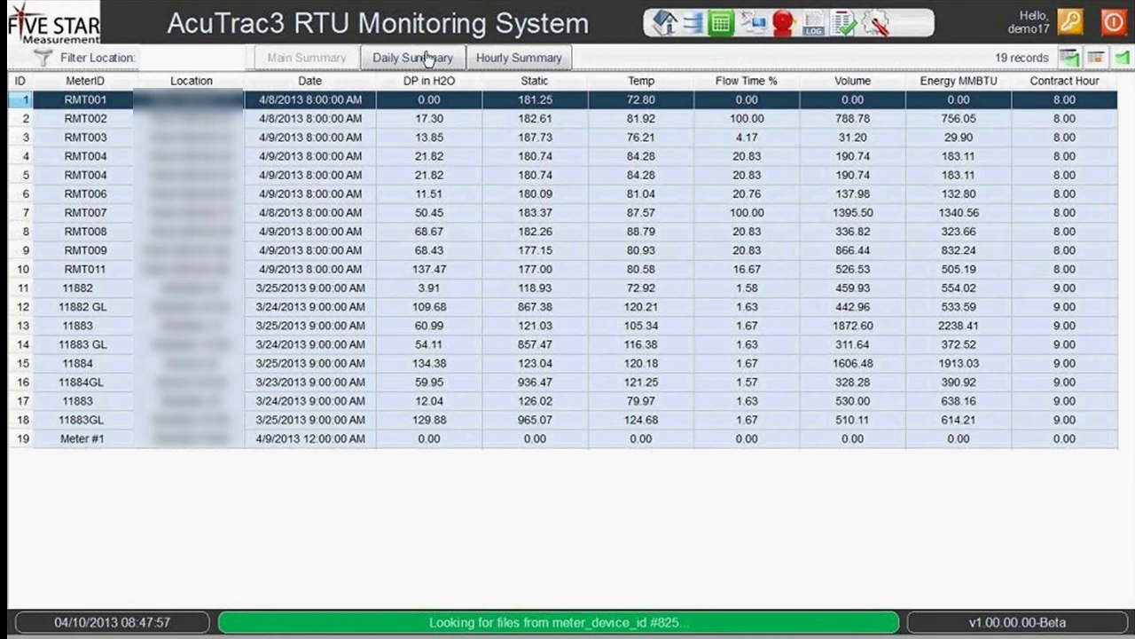
left_click(721, 25)
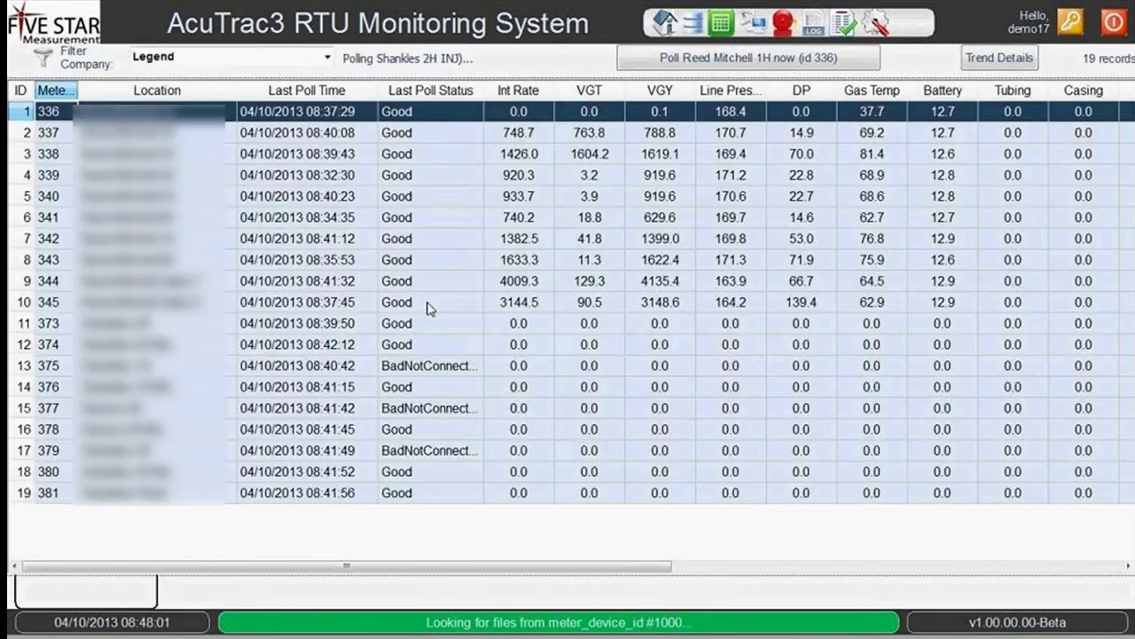
left_click(429, 408)
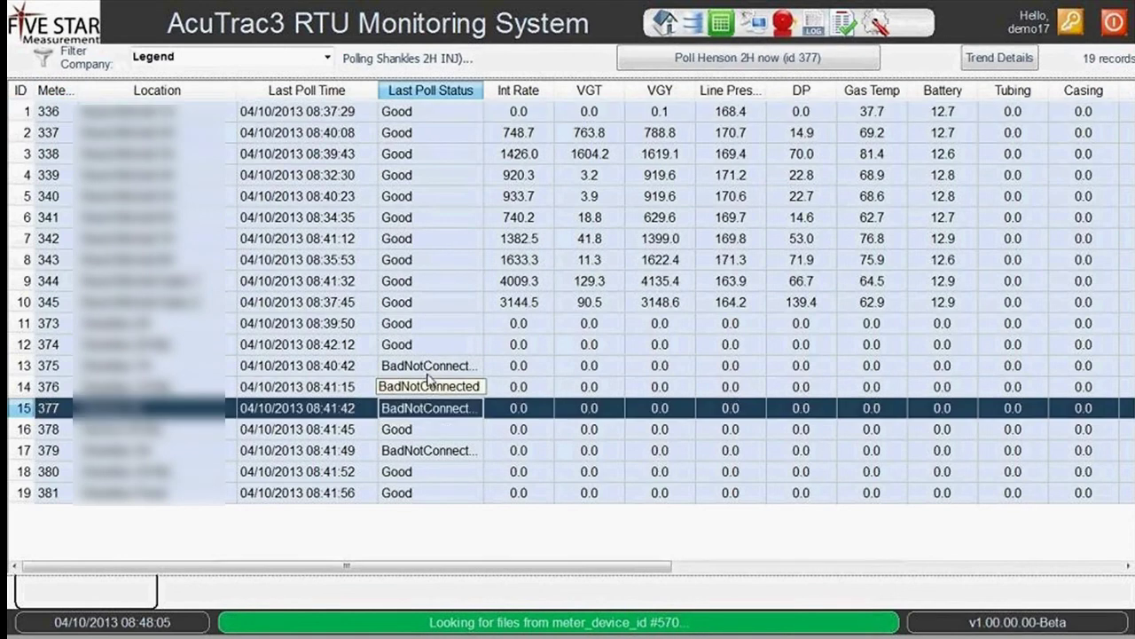
left_click(427, 373)
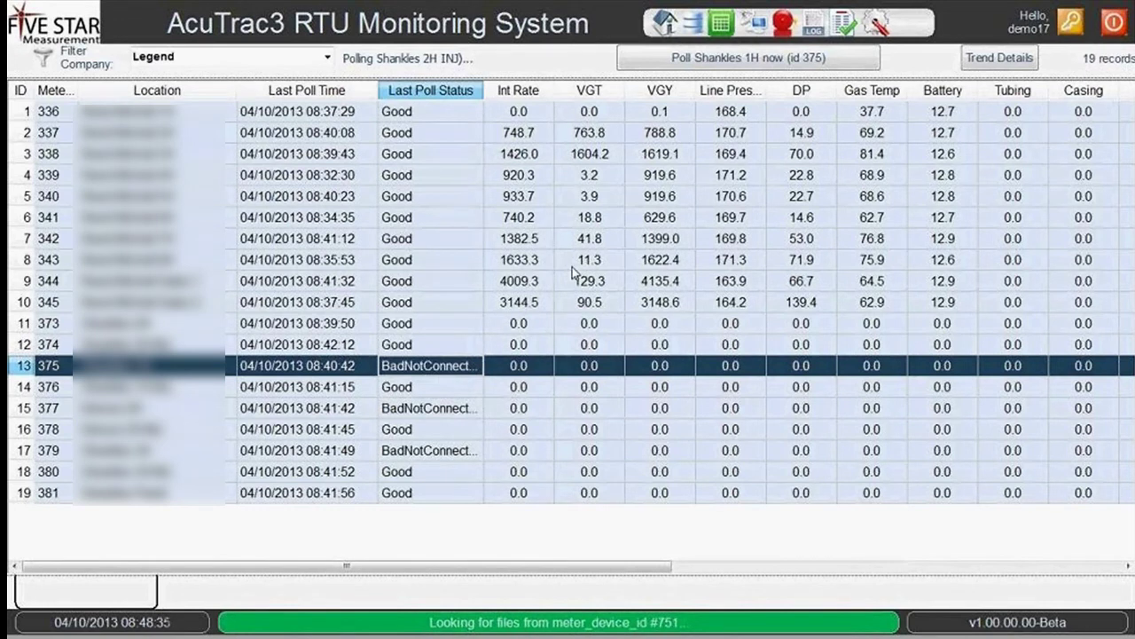
Poll meter 375 immediately from the polling grid.
left_click(249, 224)
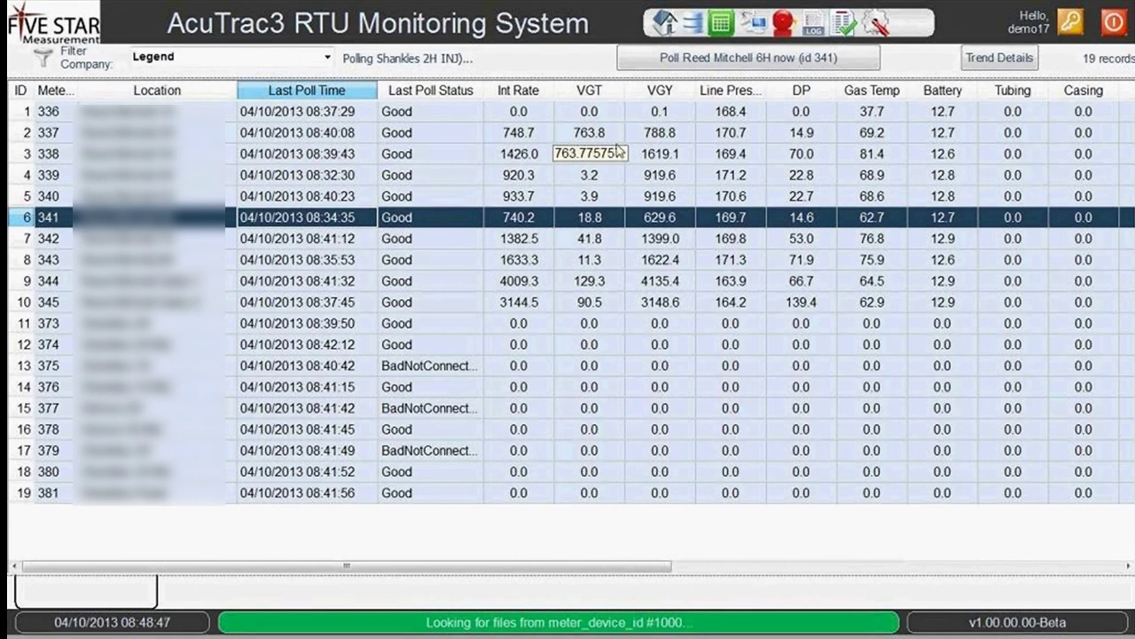
left_click(448, 369)
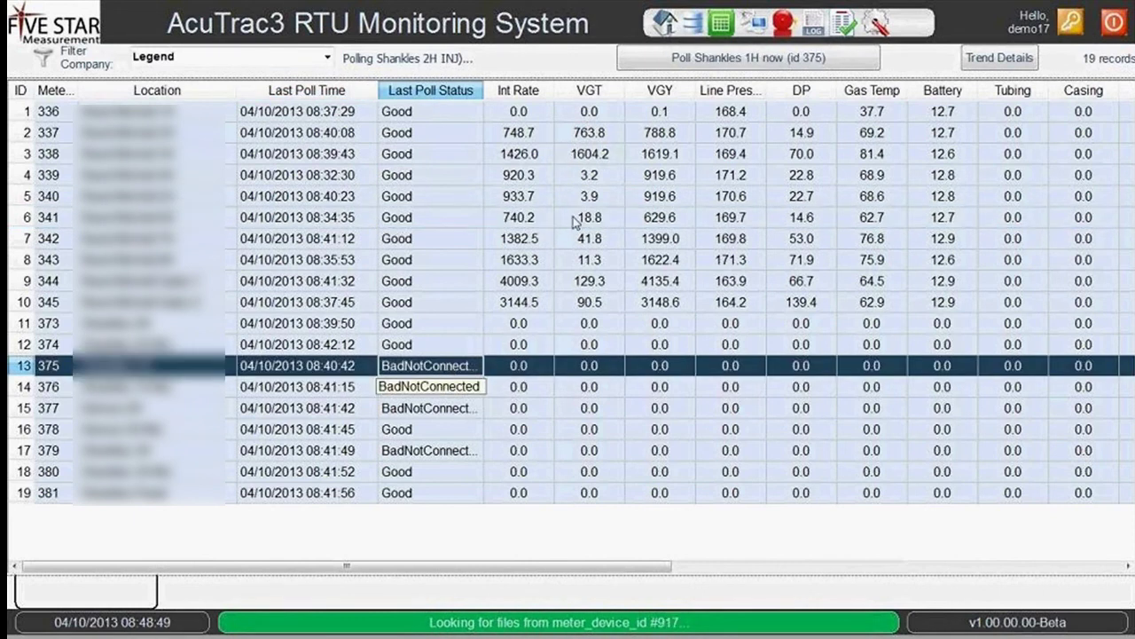
left_click(736, 62)
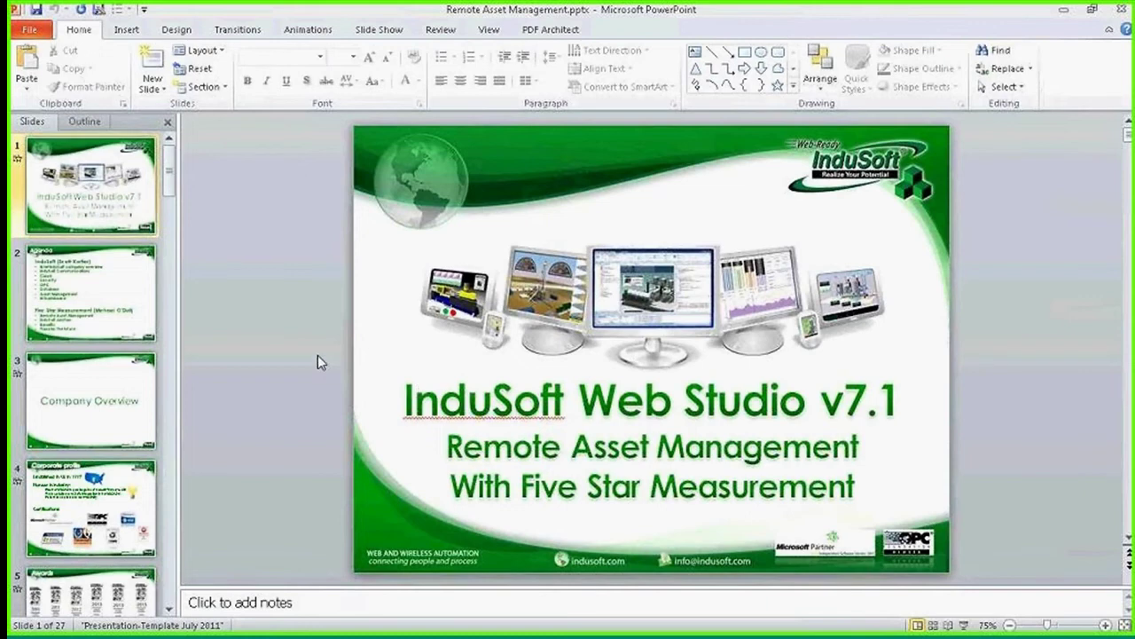
Run the Q&A slide full screen, then switch to InduSoft Web Studio.
key("F5")
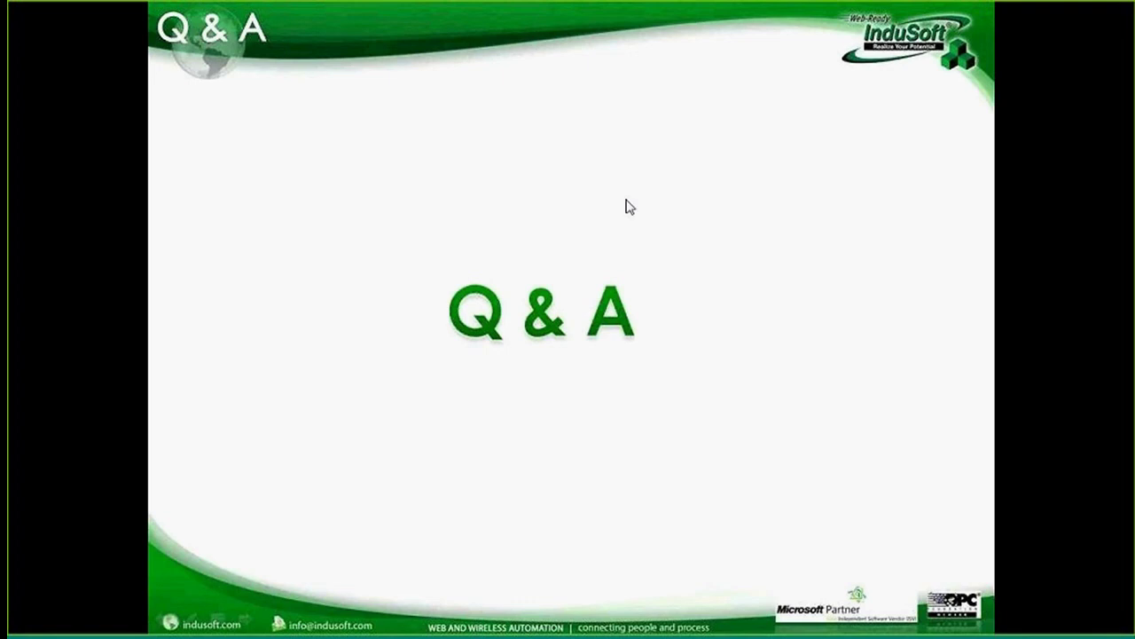
key("super")
left_click(682, 596)
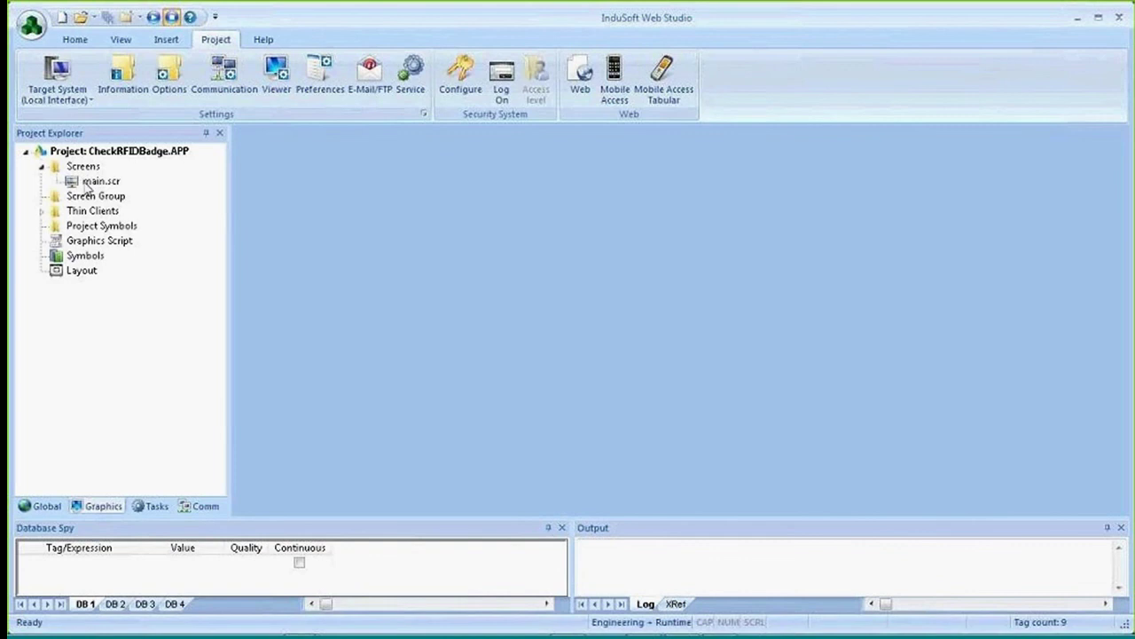
Expand the CheckRFIDBadge project's Thin Clients group, then bring Firefox to the front.
left_click(40, 211)
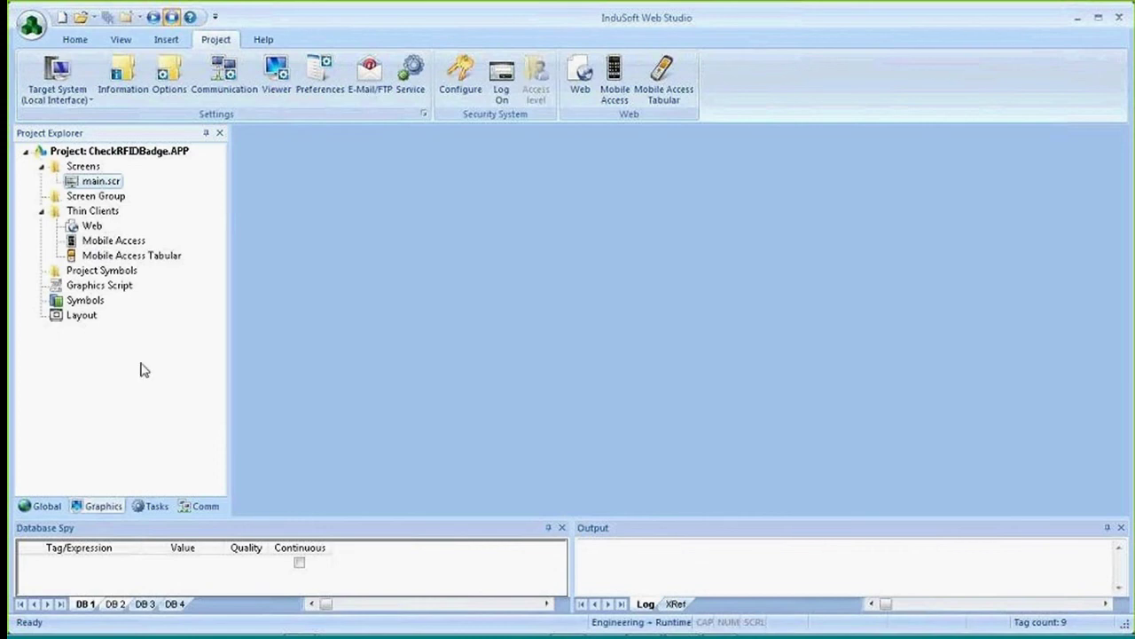
mouse_move(157, 634)
key("super")
left_click(415, 597)
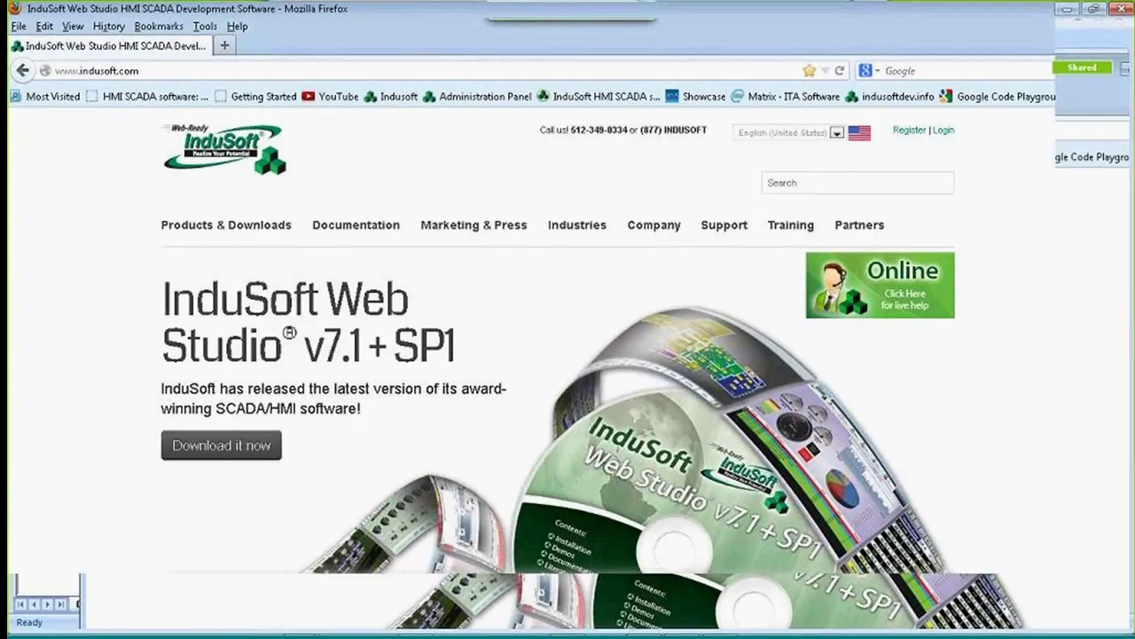
Open the Mobile Access demo page from indusoft.com's Products & Downloads > Demos menu.
mouse_move(222, 228)
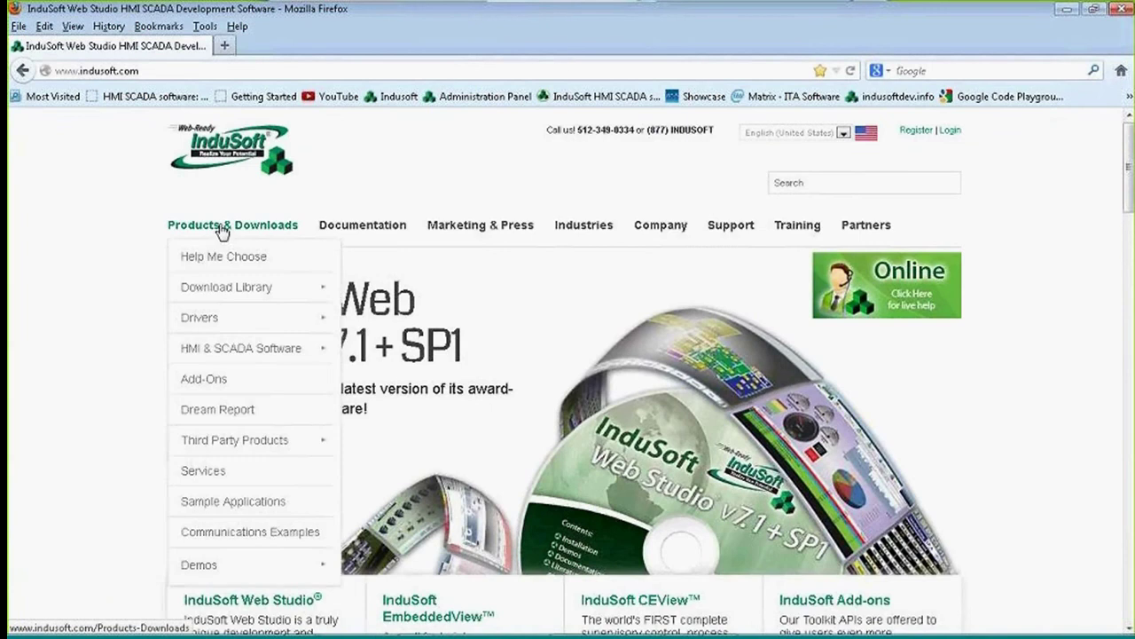
mouse_move(244, 560)
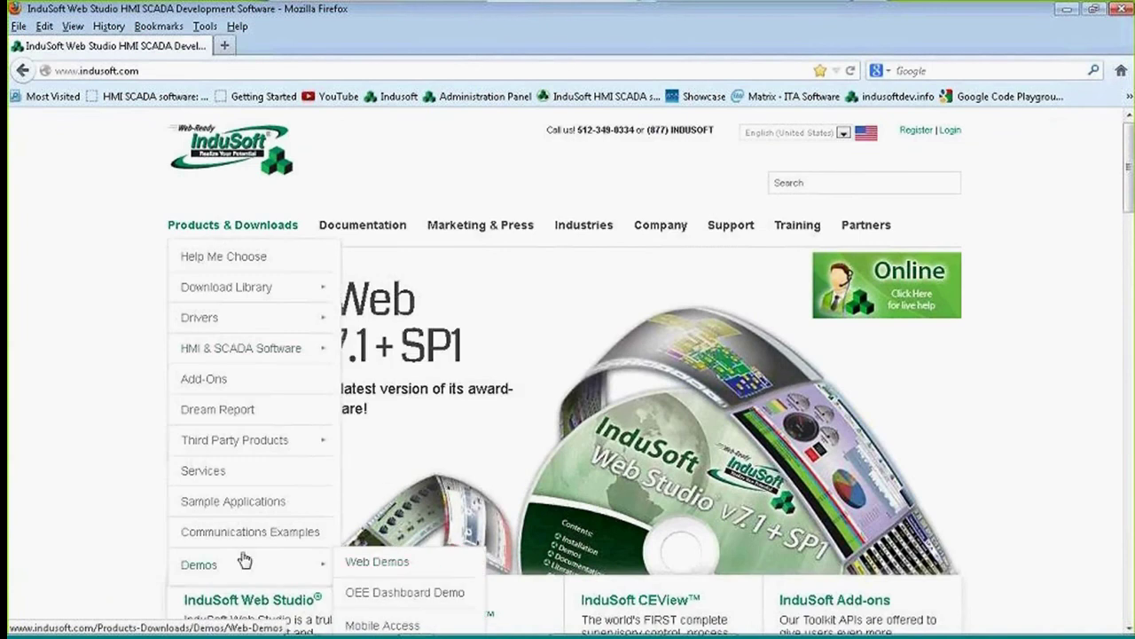
left_click(382, 625)
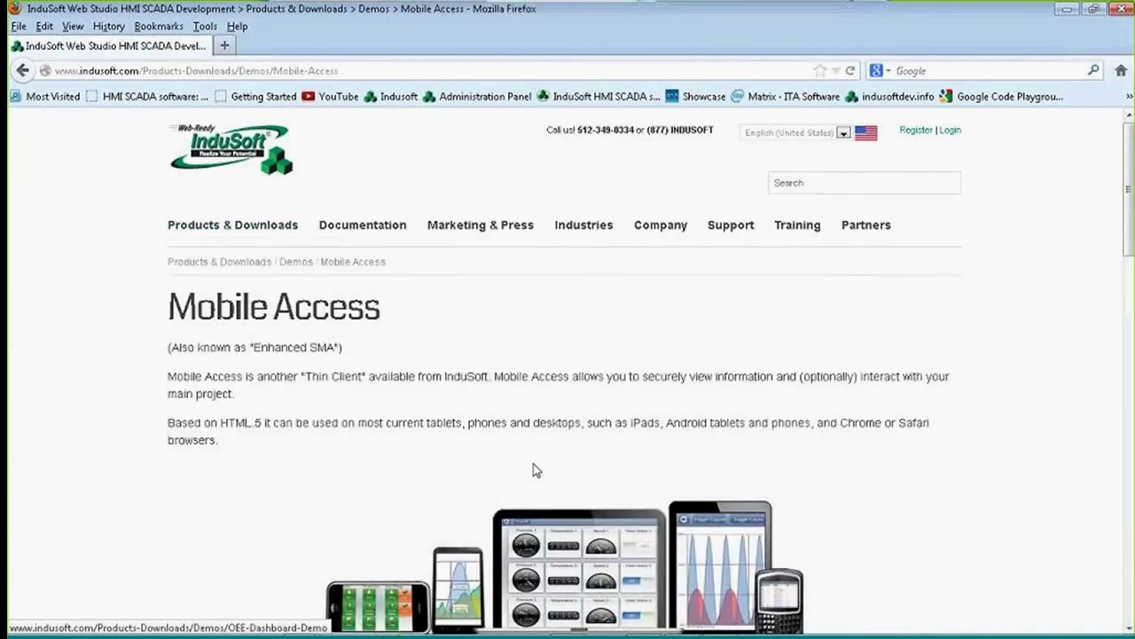
Scroll through the HTML5 thin client and Mobile Access (Tabular) details, then back up.
scroll(432, 432, "down", 5)
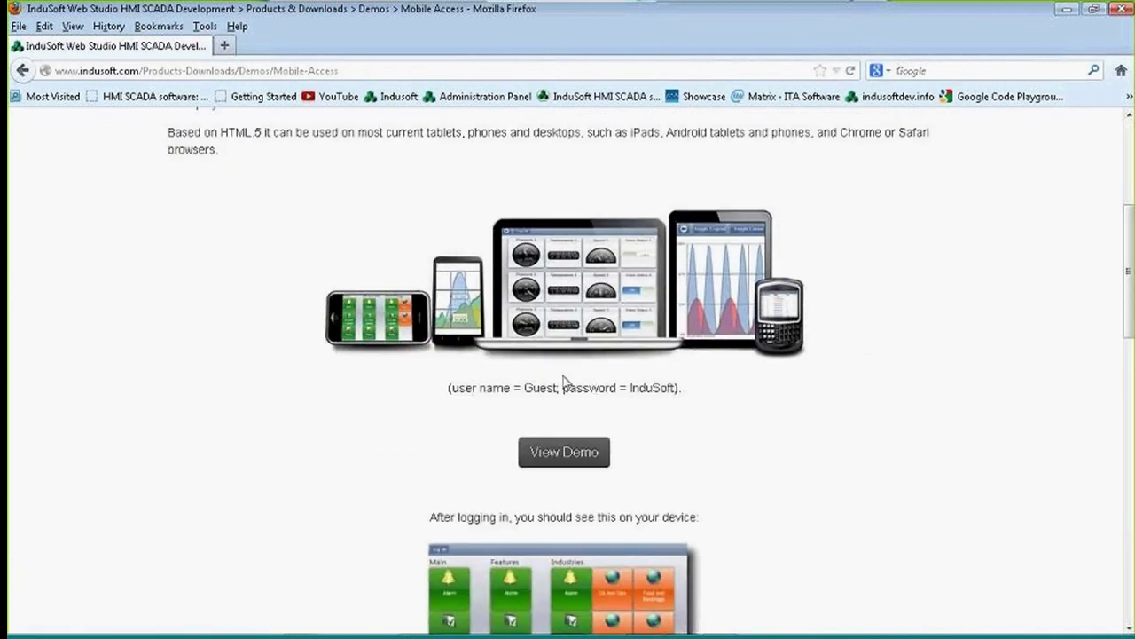
scroll(416, 489, "down", 3)
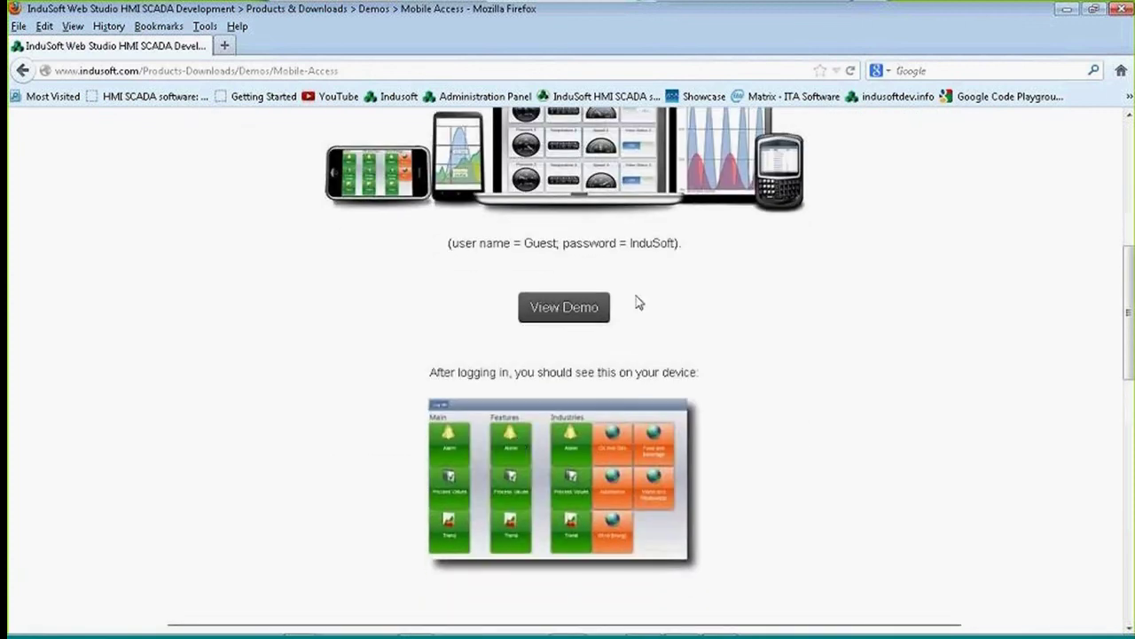
scroll(452, 355, "up", 2)
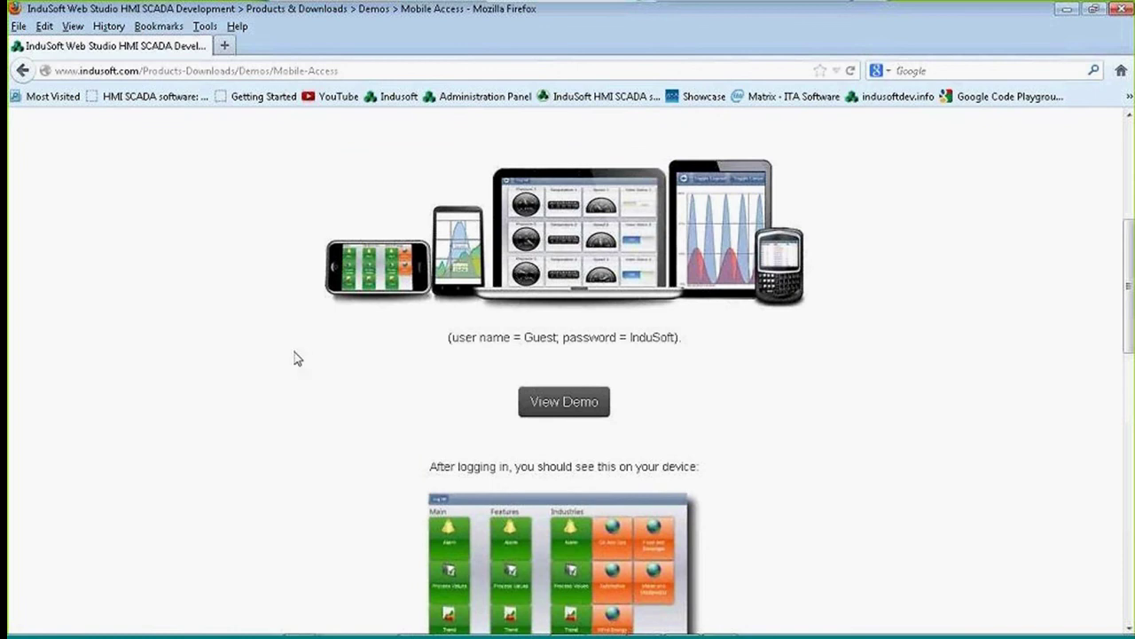
scroll(247, 348, "up", 2)
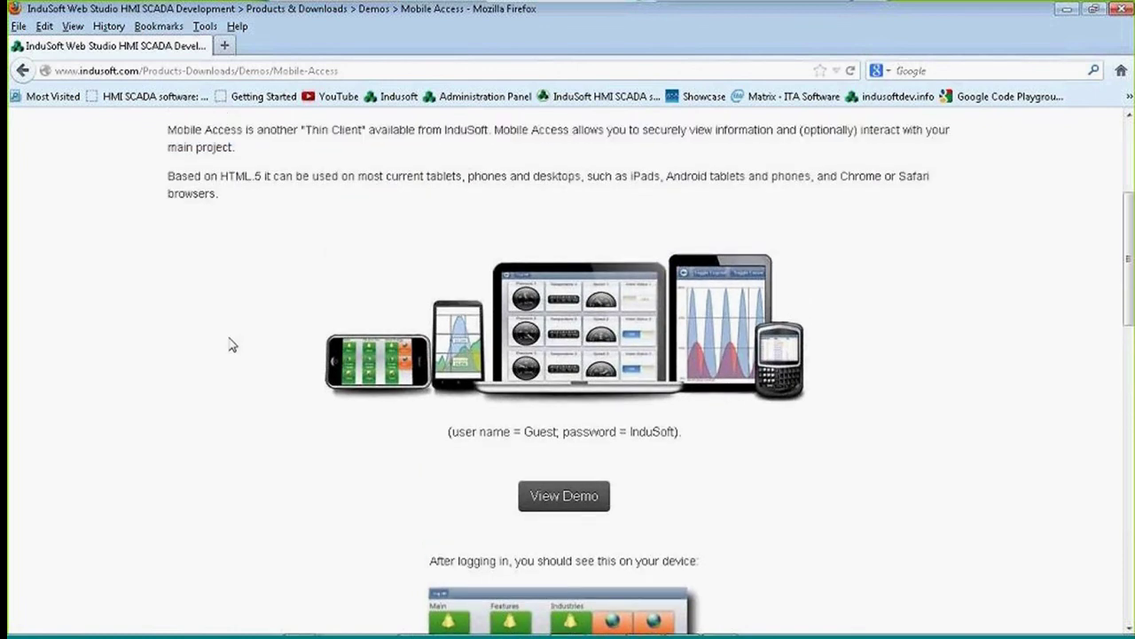
scroll(233, 345, "down", 1)
scroll(232, 342, "down", 1)
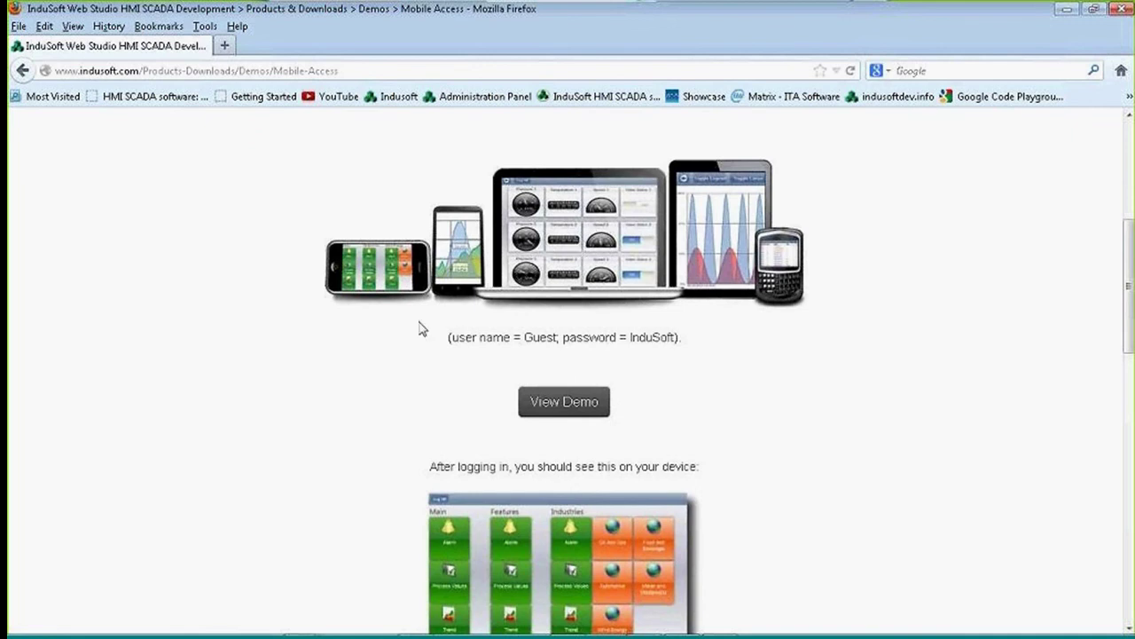
scroll(455, 337, "down", 3)
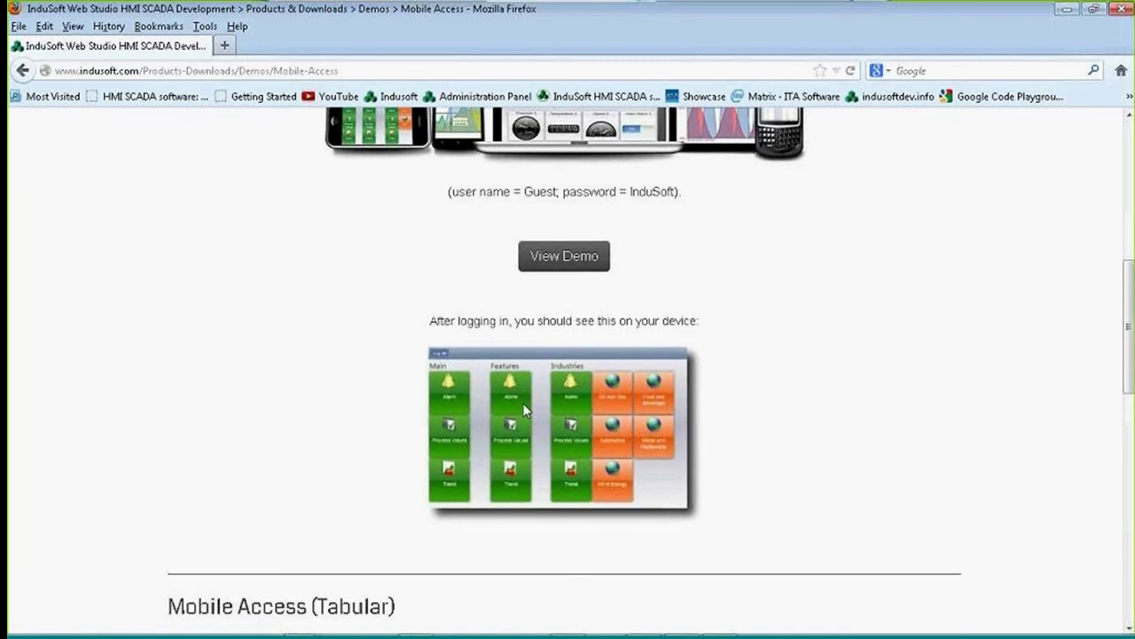
scroll(528, 400, "down", 4)
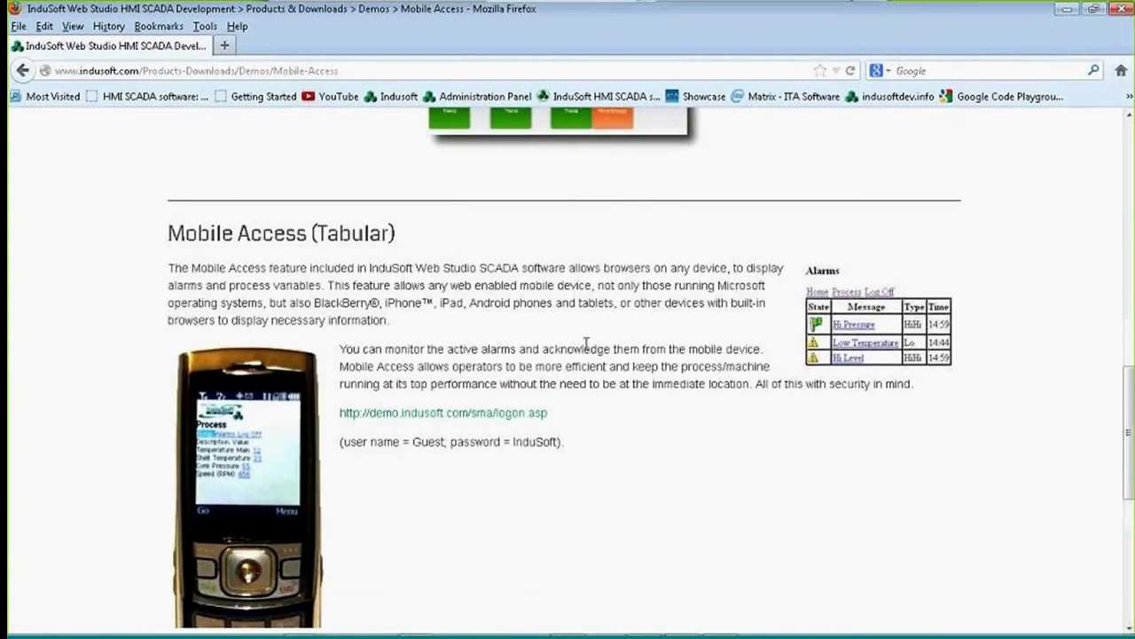
scroll(371, 296, "up", 7)
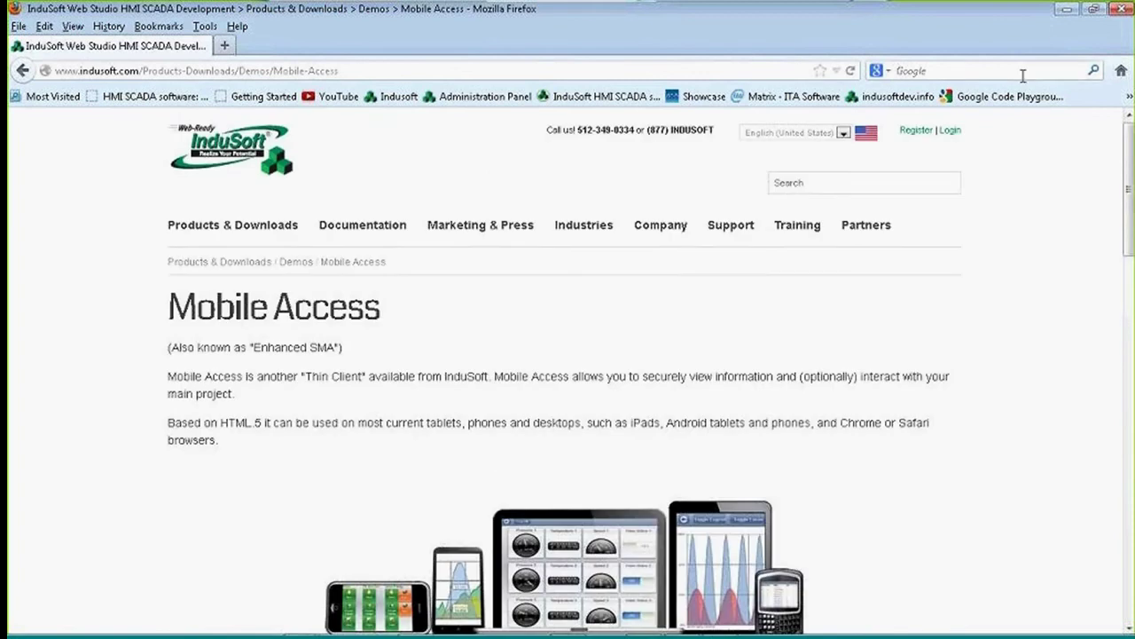
Return to InduSoft Web Studio and open main.scr from Graphics > Screens.
left_click(1067, 8)
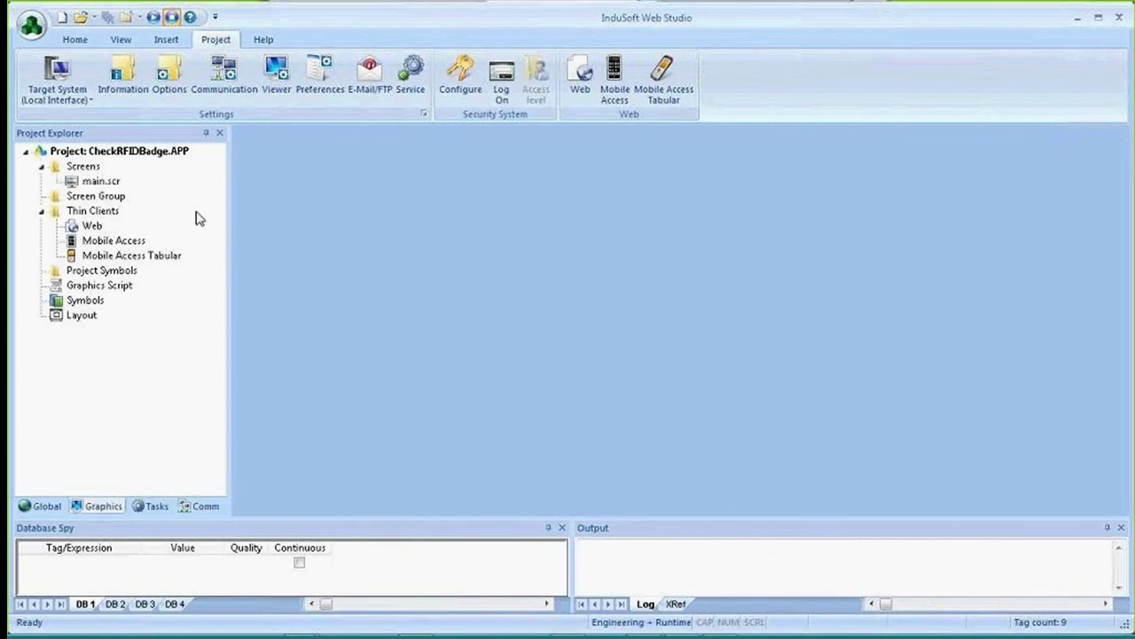
left_click(108, 185)
double_click(108, 184)
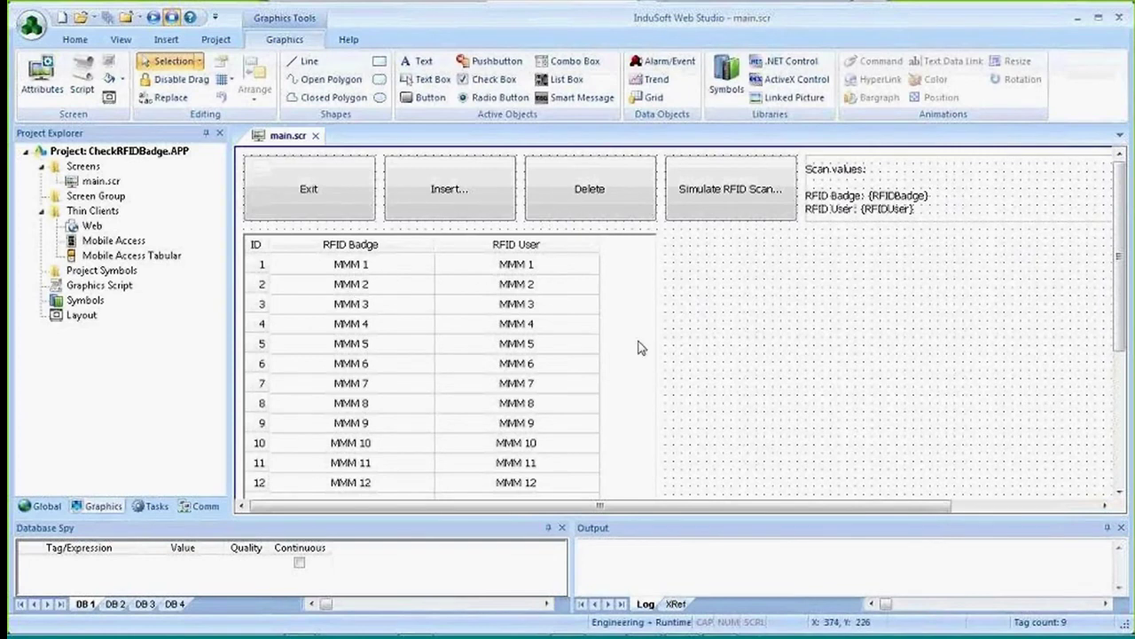
Open the Startup Script and highlight its Dim, database initialization and CREATE DATABASE lines.
left_click(149, 507)
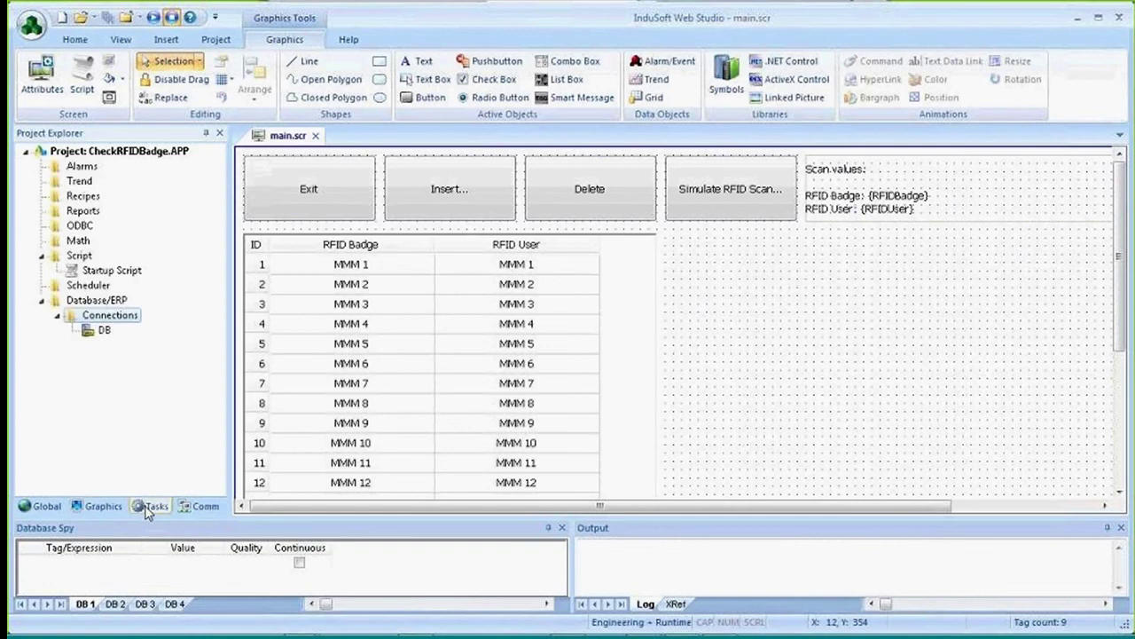
double_click(105, 271)
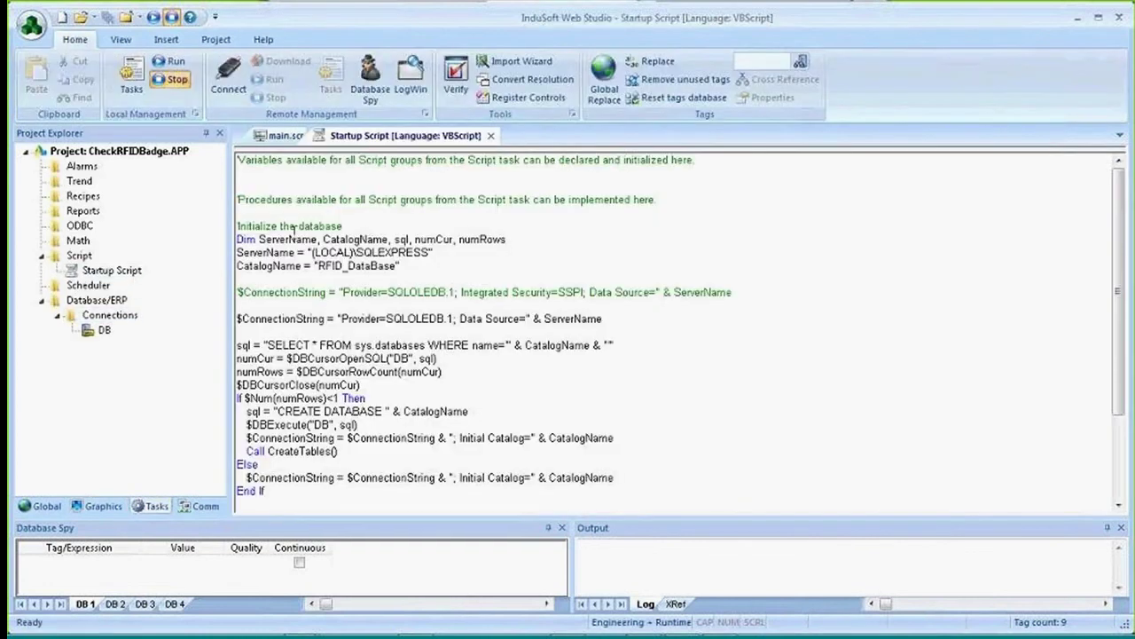
left_click_drag(244, 240, 404, 268)
left_click(248, 239)
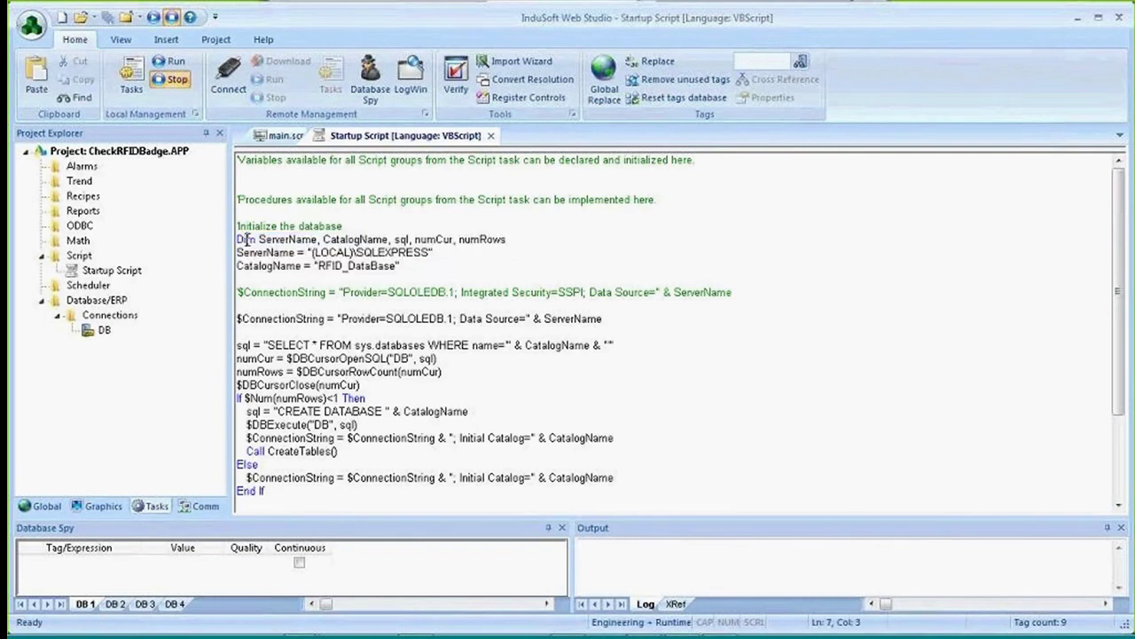
left_click_drag(237, 239, 401, 266)
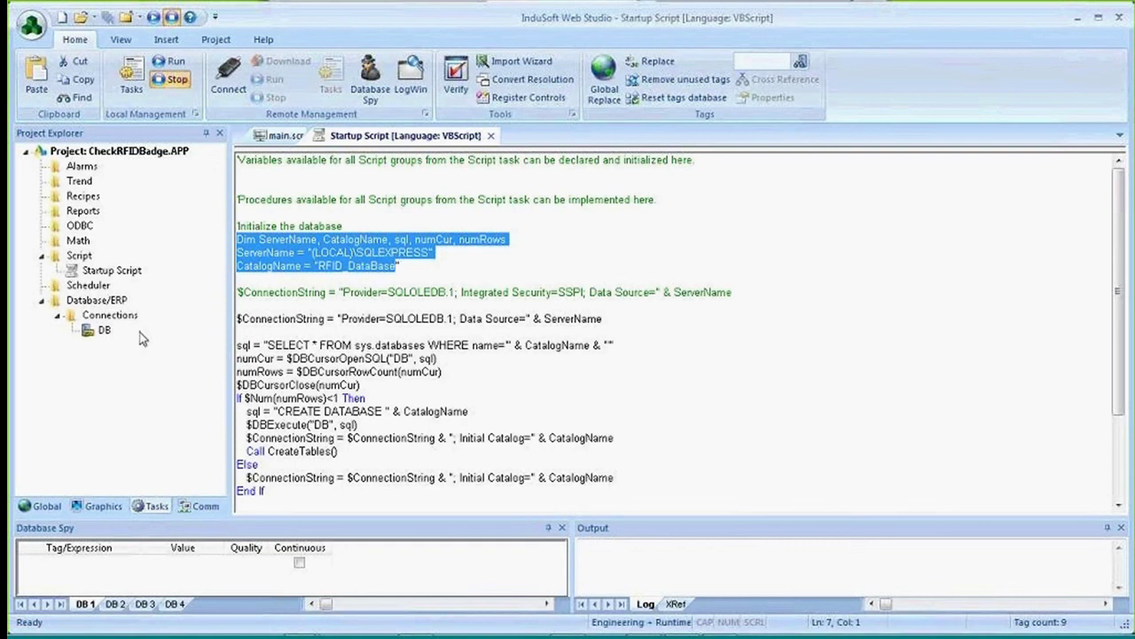
left_click_drag(255, 345, 465, 411)
left_click(346, 411)
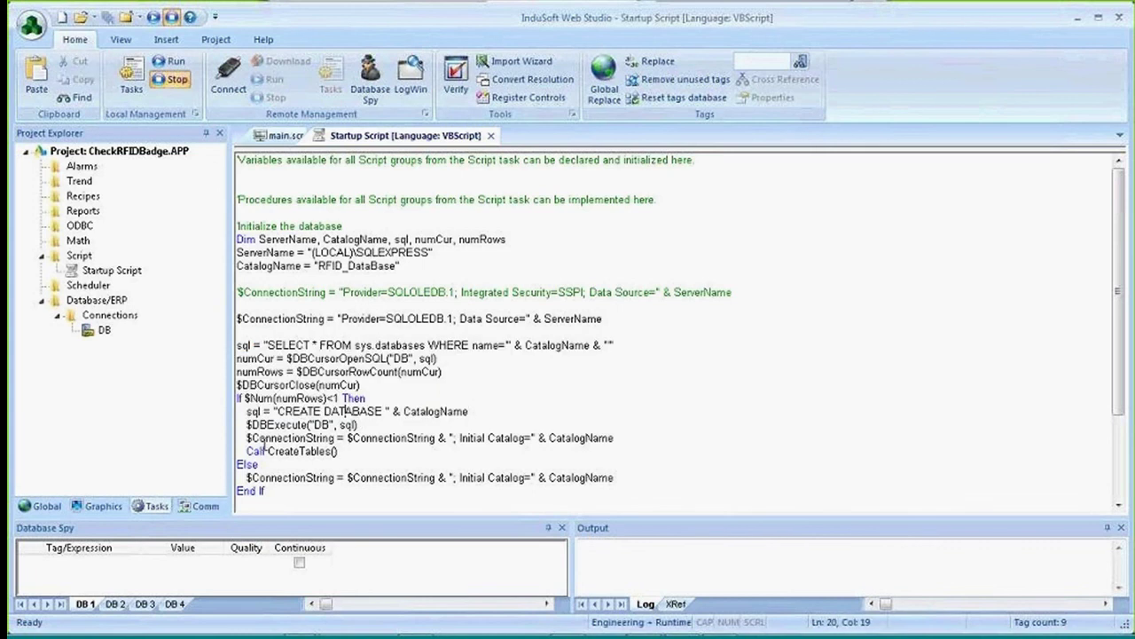
left_click(103, 506)
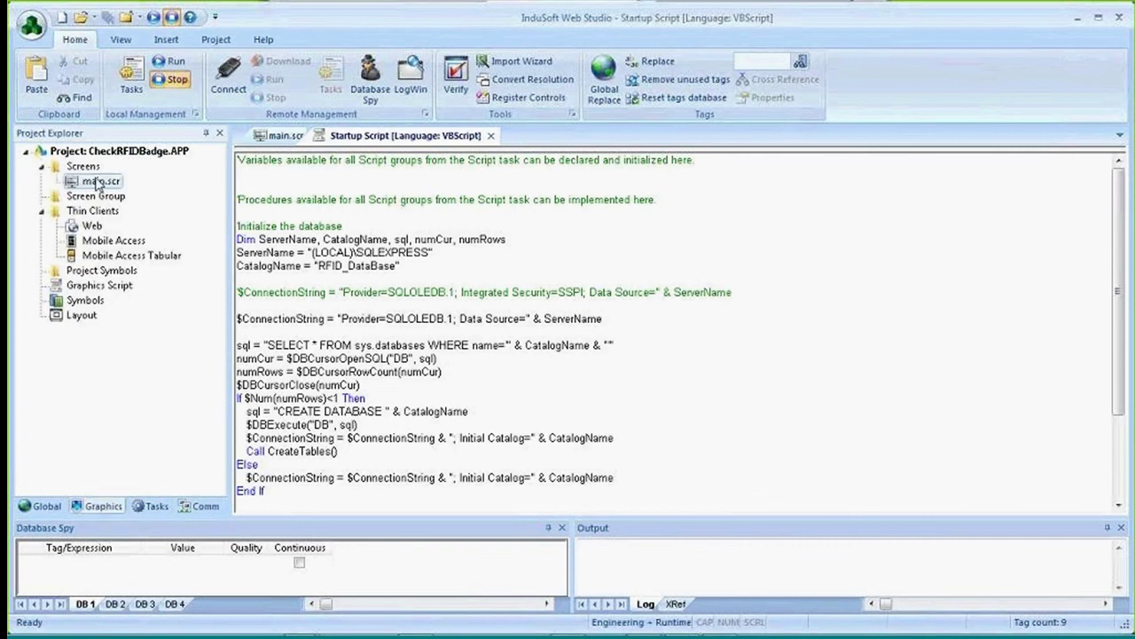
Inspect the RFID grid's Advanced settings in main.scr, cancelling without changes.
double_click(101, 181)
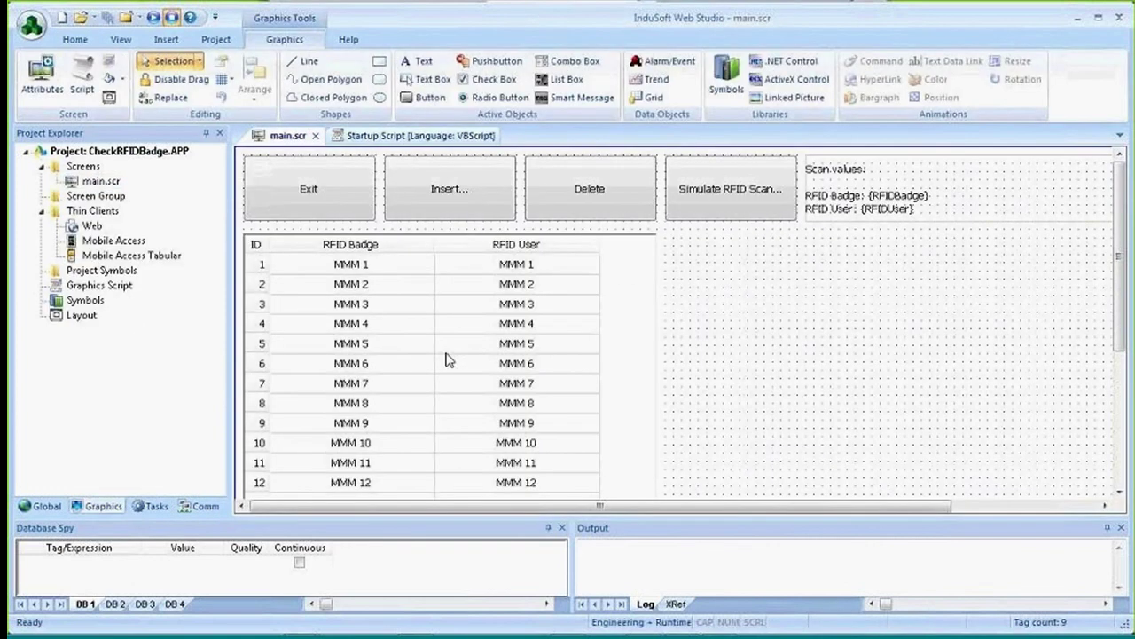
double_click(449, 302)
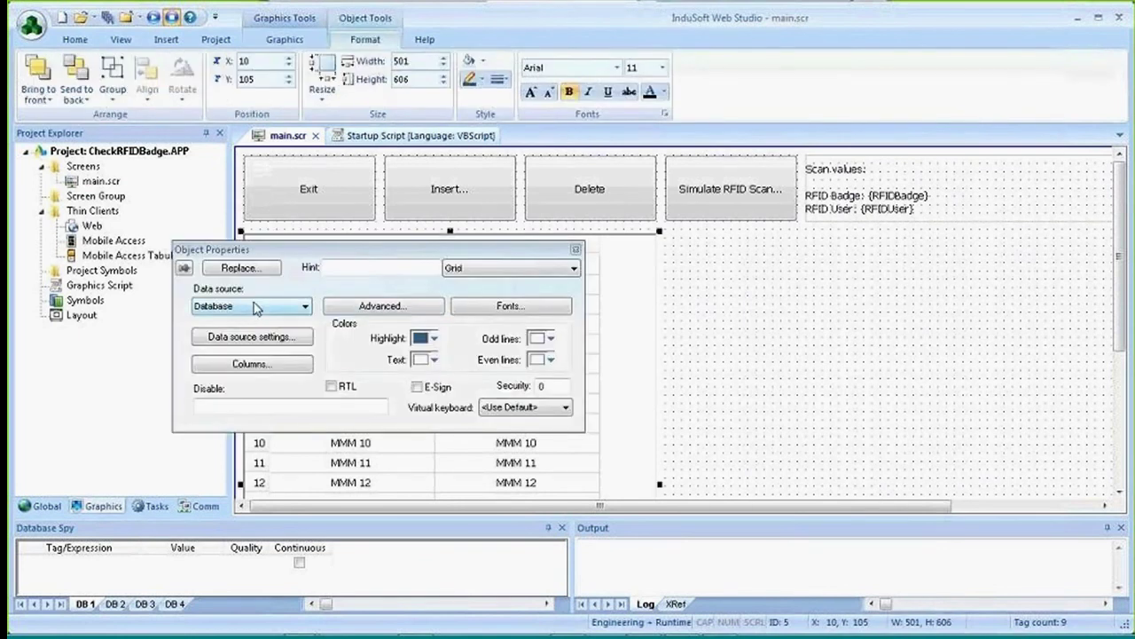
left_click(405, 307)
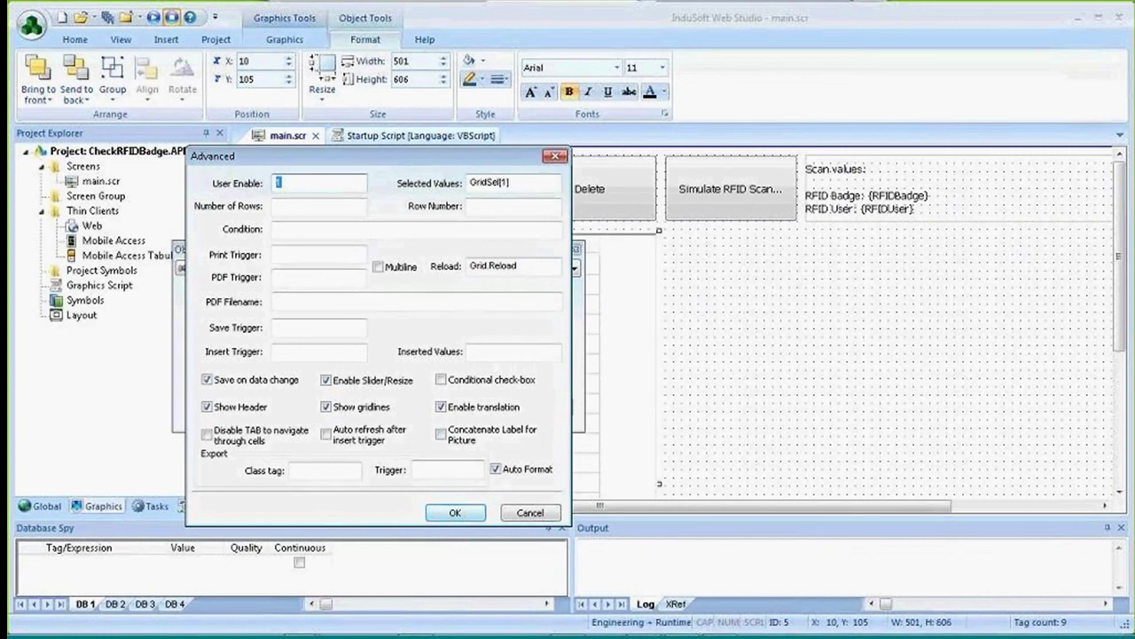
left_click(530, 512)
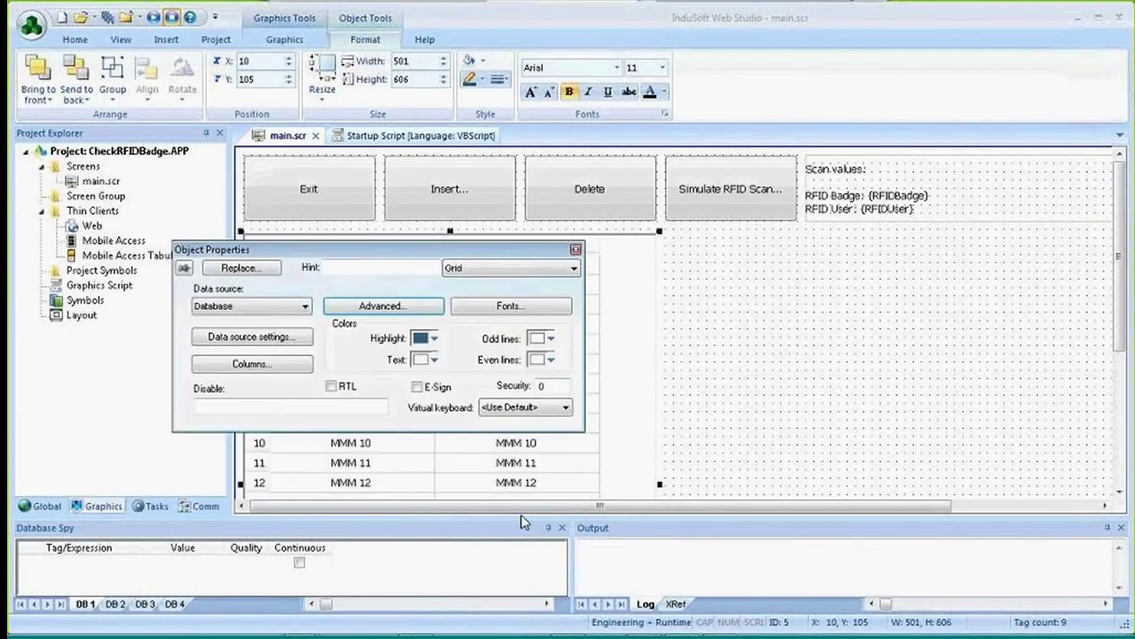
left_click(578, 249)
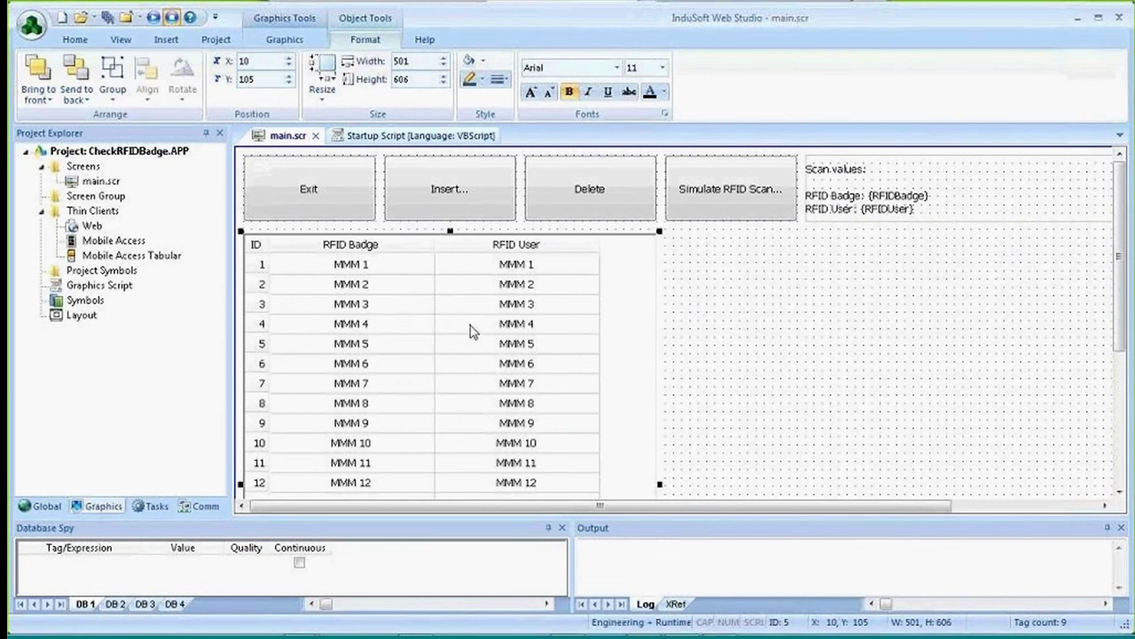
Close the Startup Script and run the CheckRFIDBadge project.
left_click(468, 138)
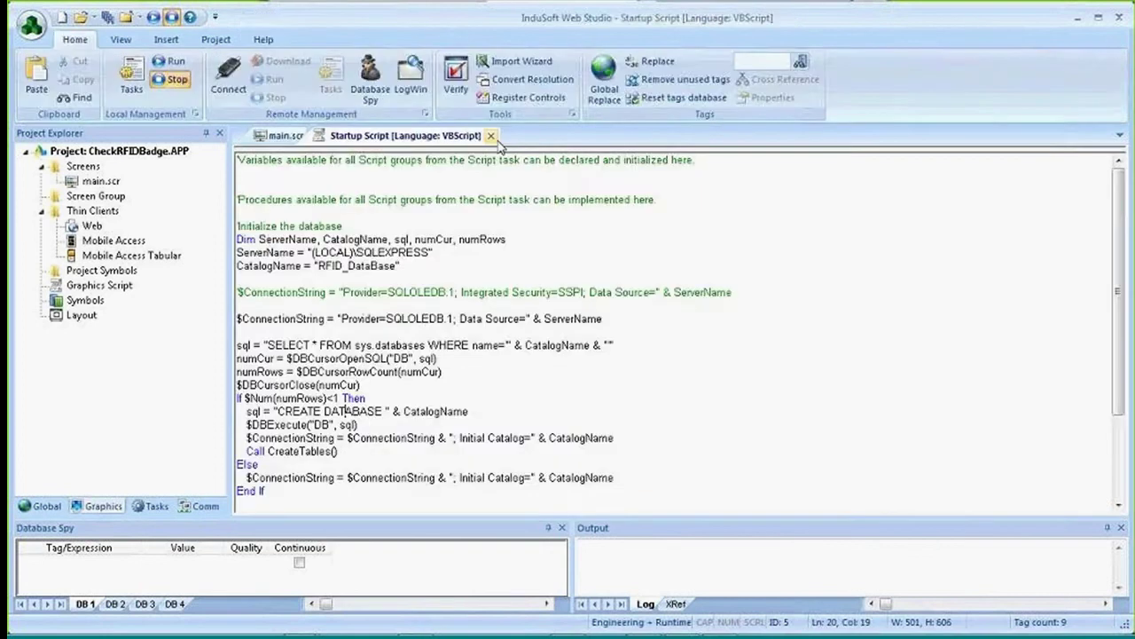
left_click(490, 135)
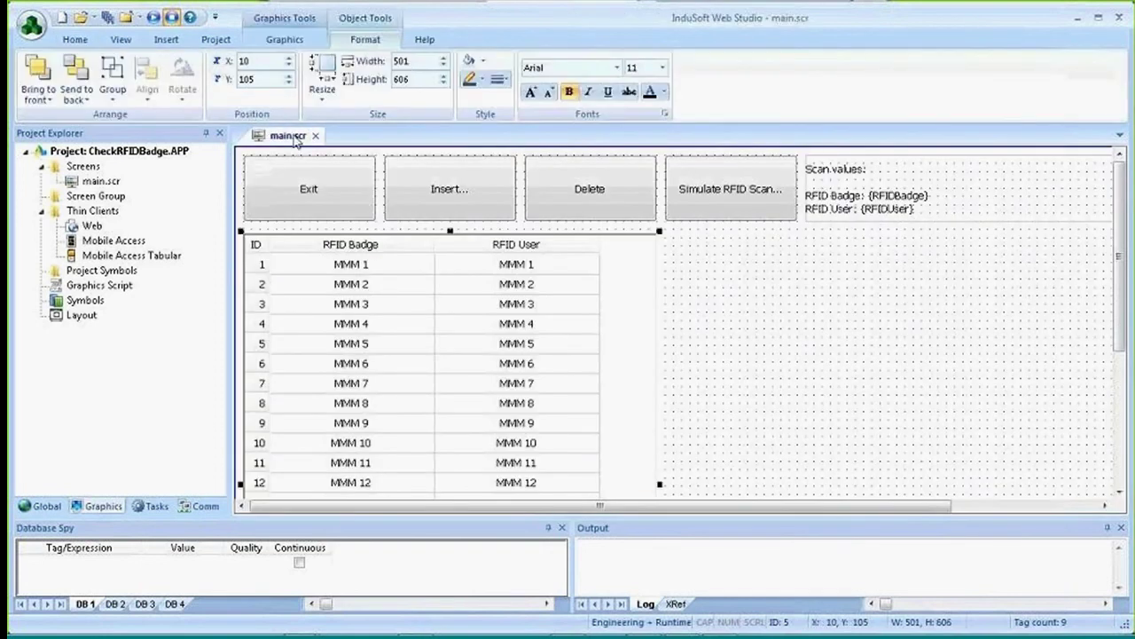
left_click(154, 16)
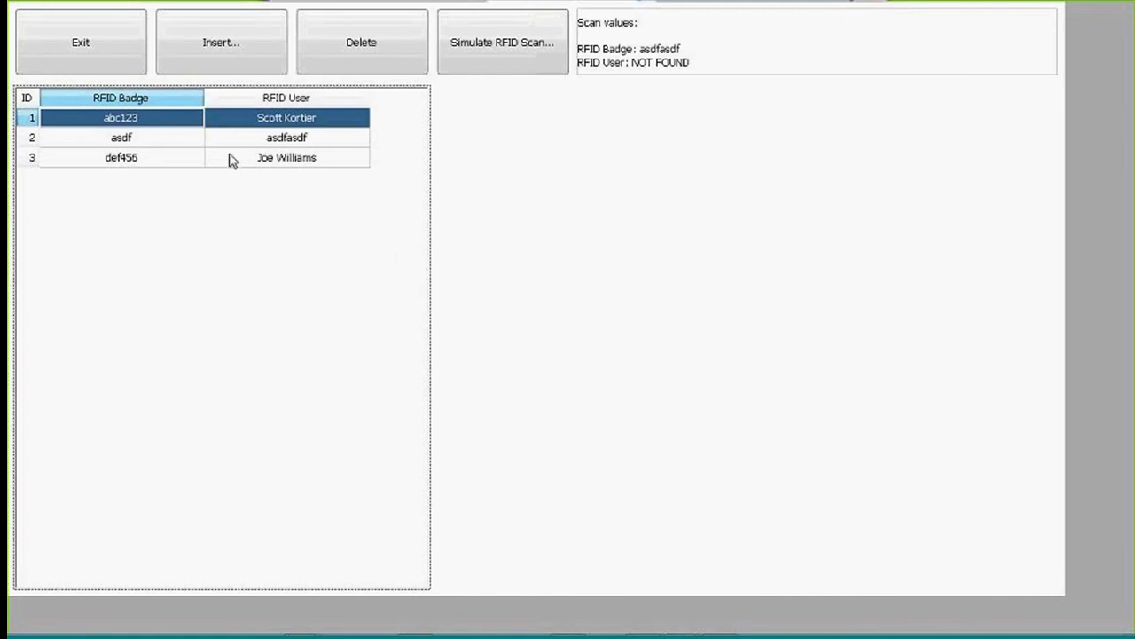
Insert a new badge record, entering the badge number and its user's name.
left_click(228, 68)
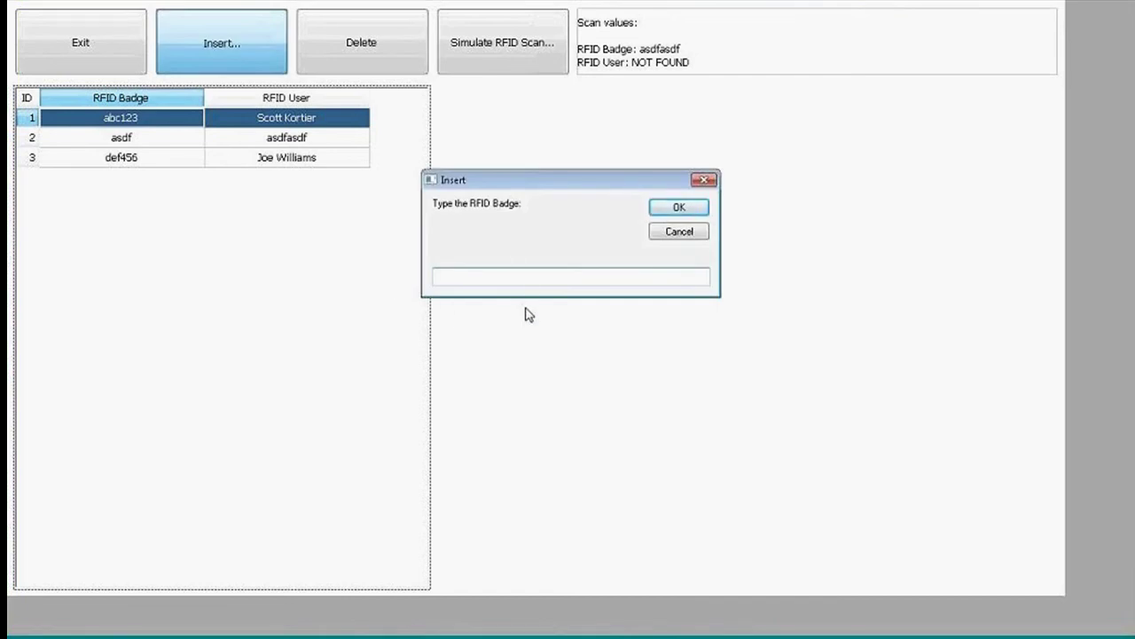
type("987654")
left_click(674, 208)
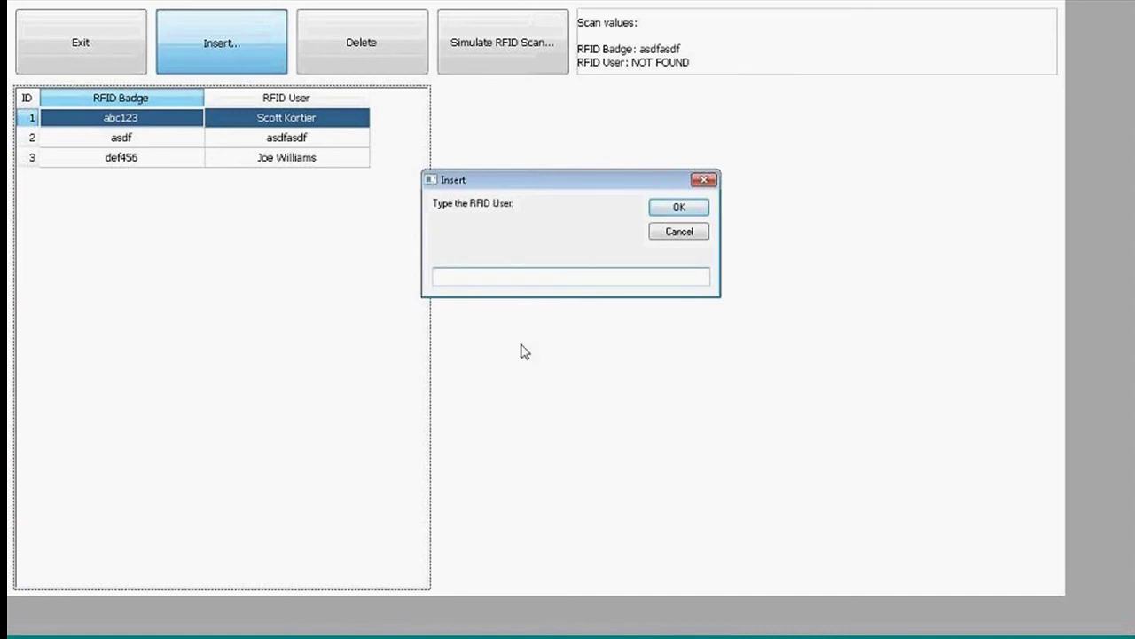
key("Return")
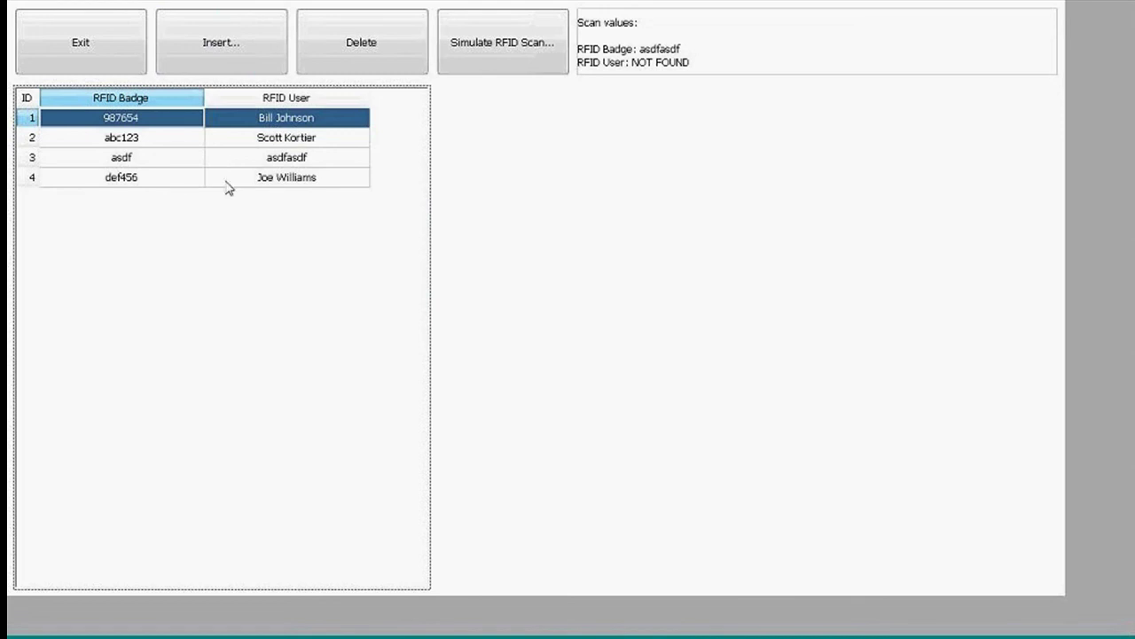
Delete the asdf badge record, confirming with Yes.
left_click(158, 162)
left_click(364, 69)
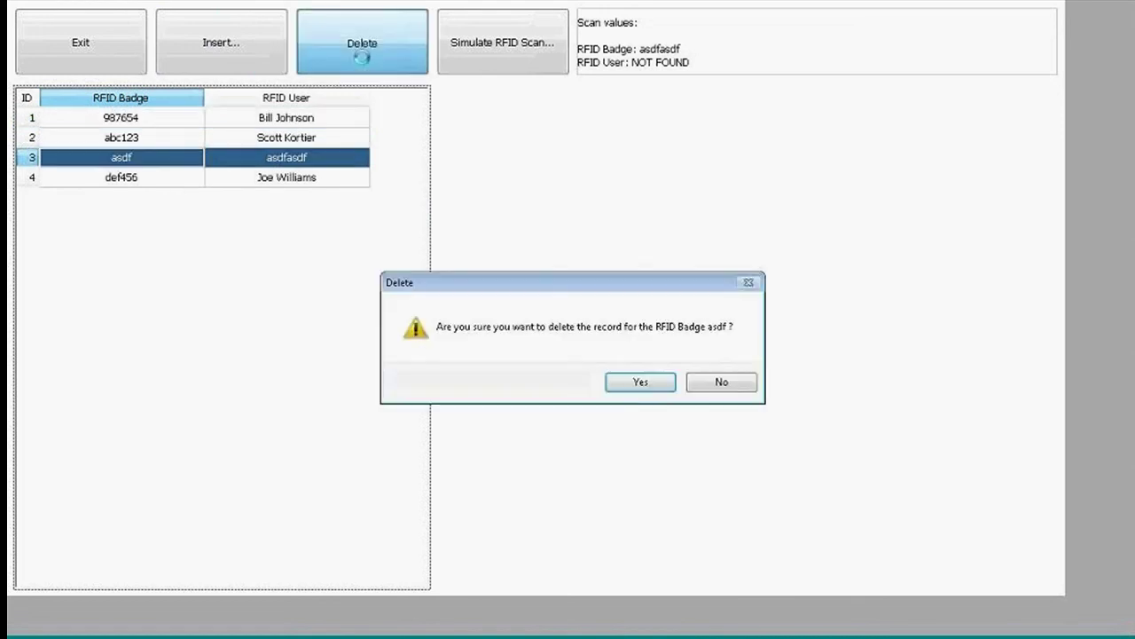
left_click(620, 387)
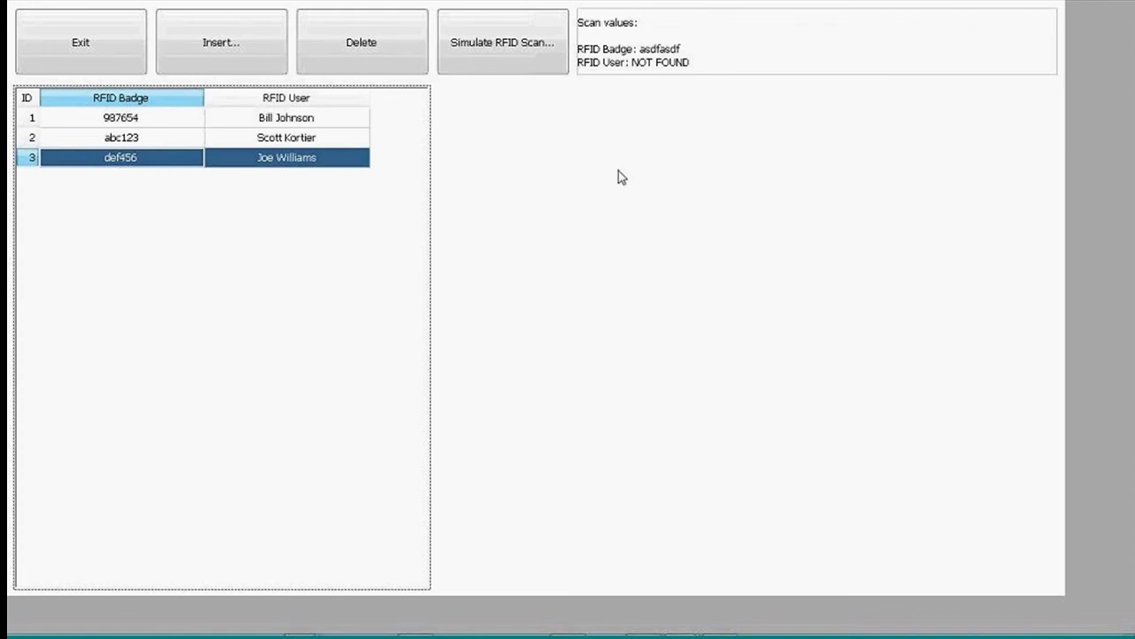
Simulate a scan of badge abc123 to look up its user, then exit the runtime.
left_click(539, 73)
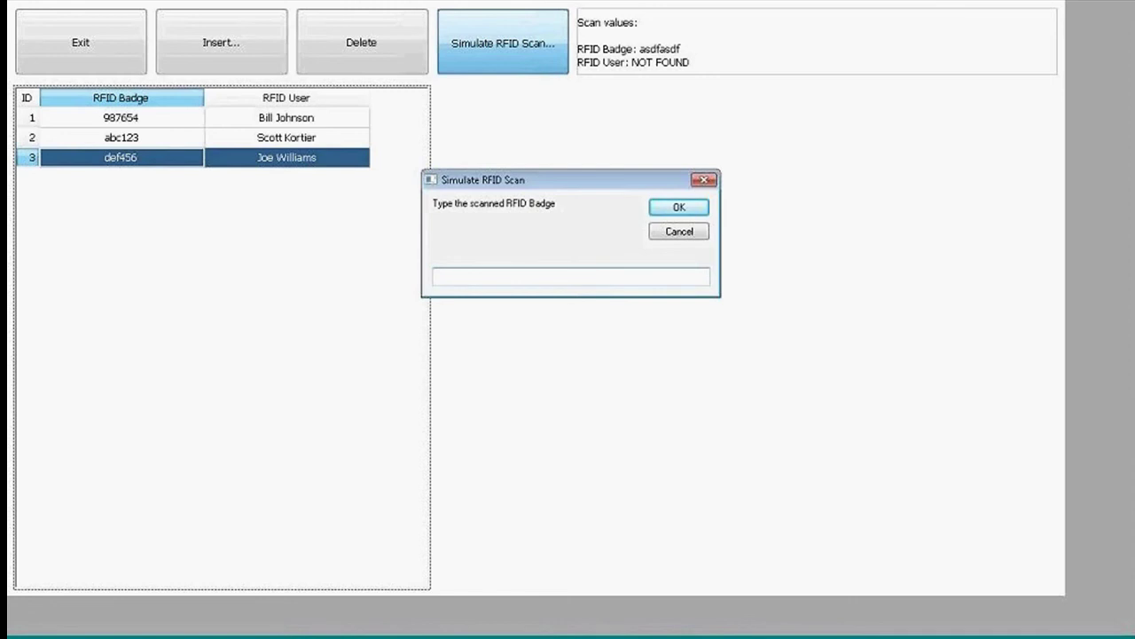
type("abc123")
left_click(683, 208)
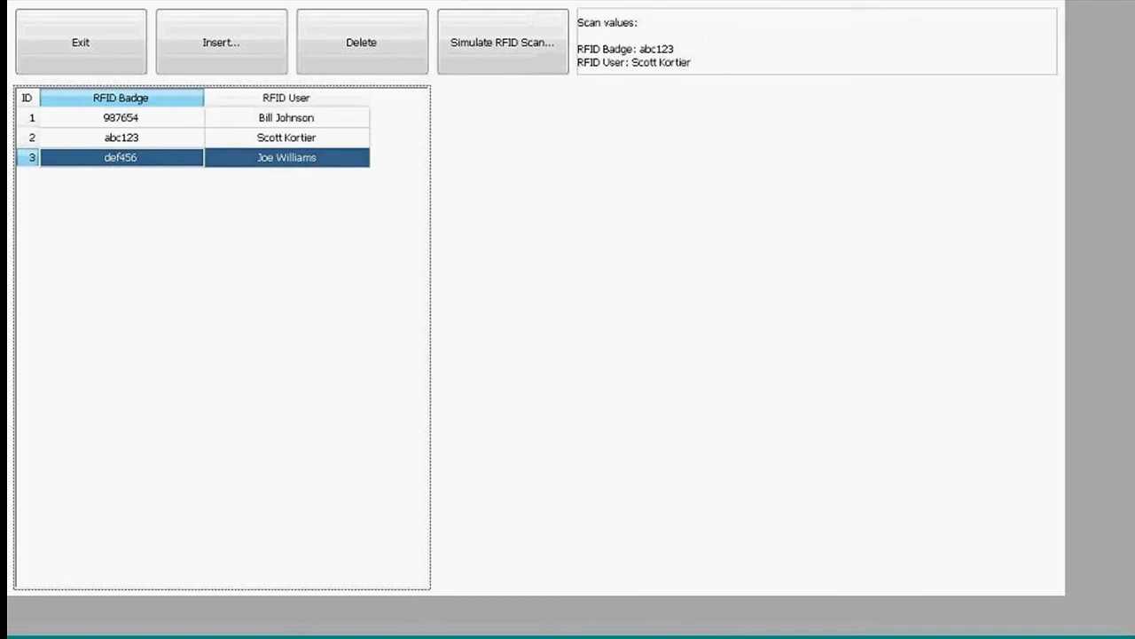
left_click(81, 60)
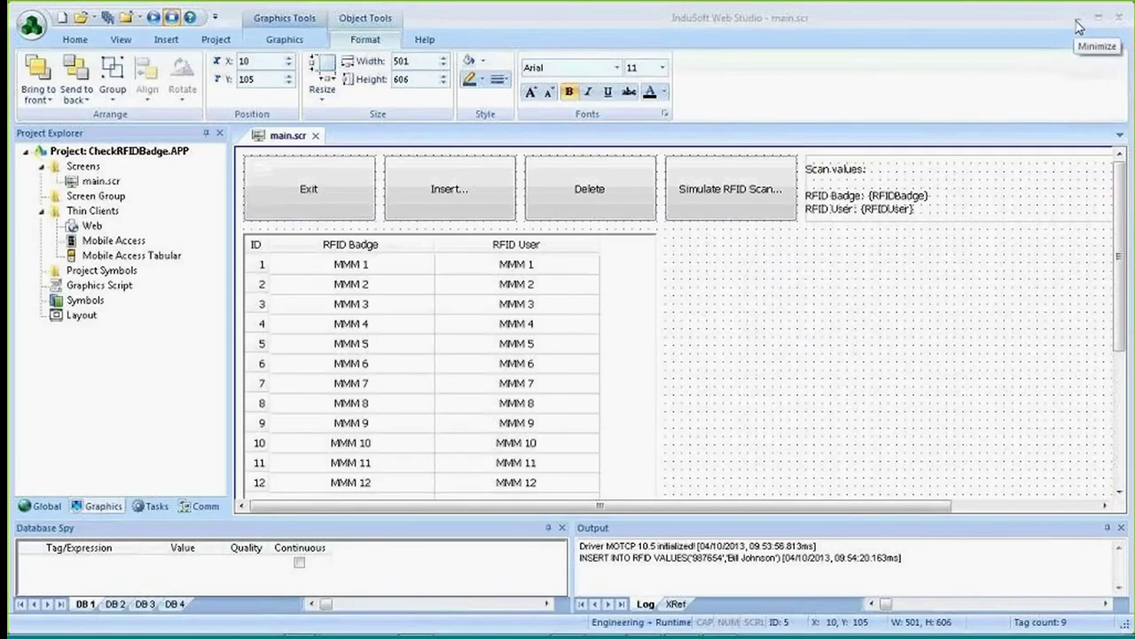
left_click(1076, 18)
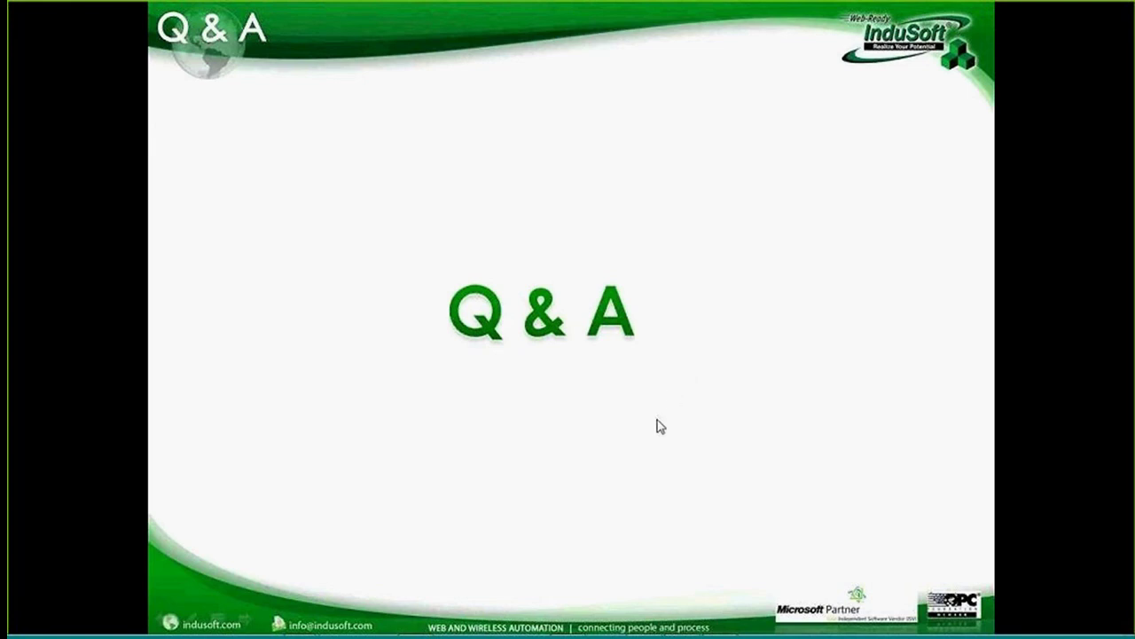
key("alt+Tab")
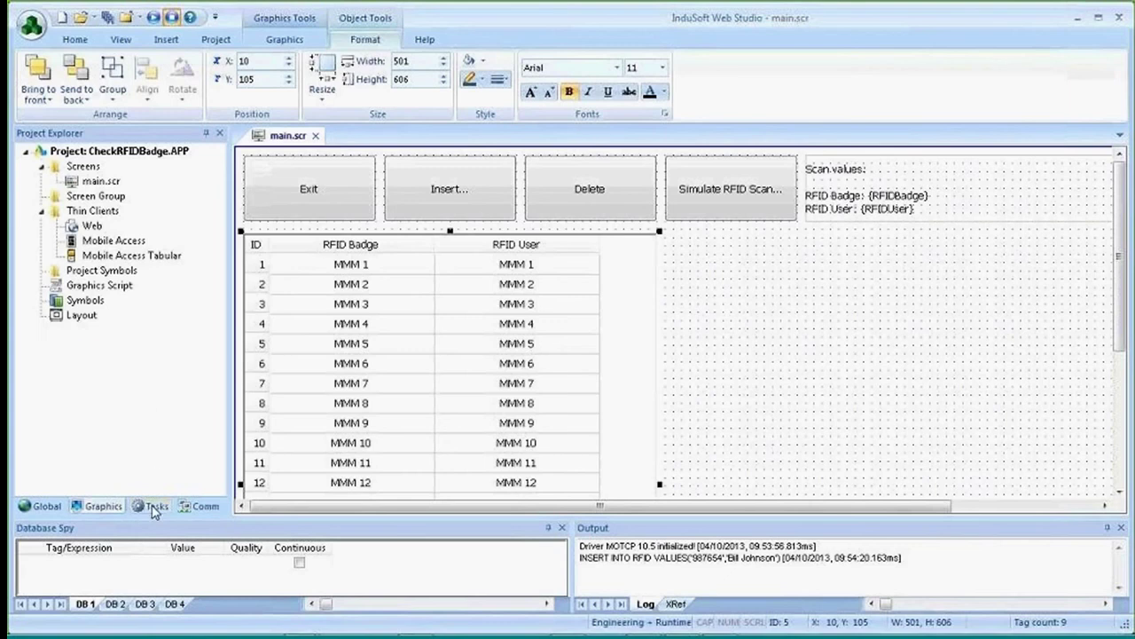
Insert a new trend worksheet with History Format set to Database.
left_click(155, 507)
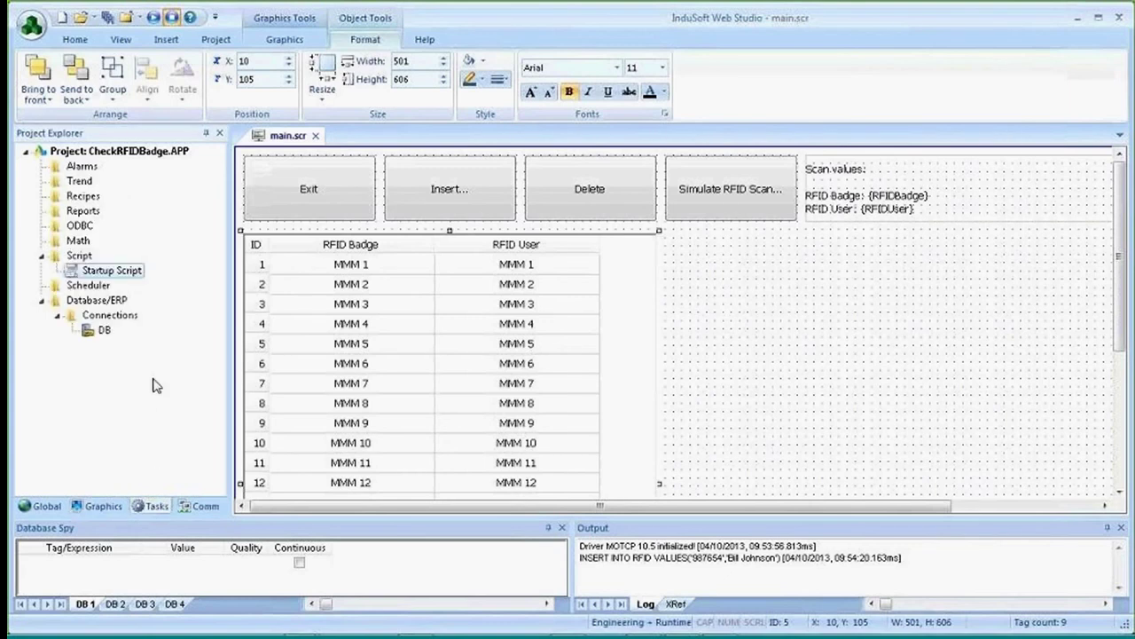
right_click(78, 183)
left_click(105, 189)
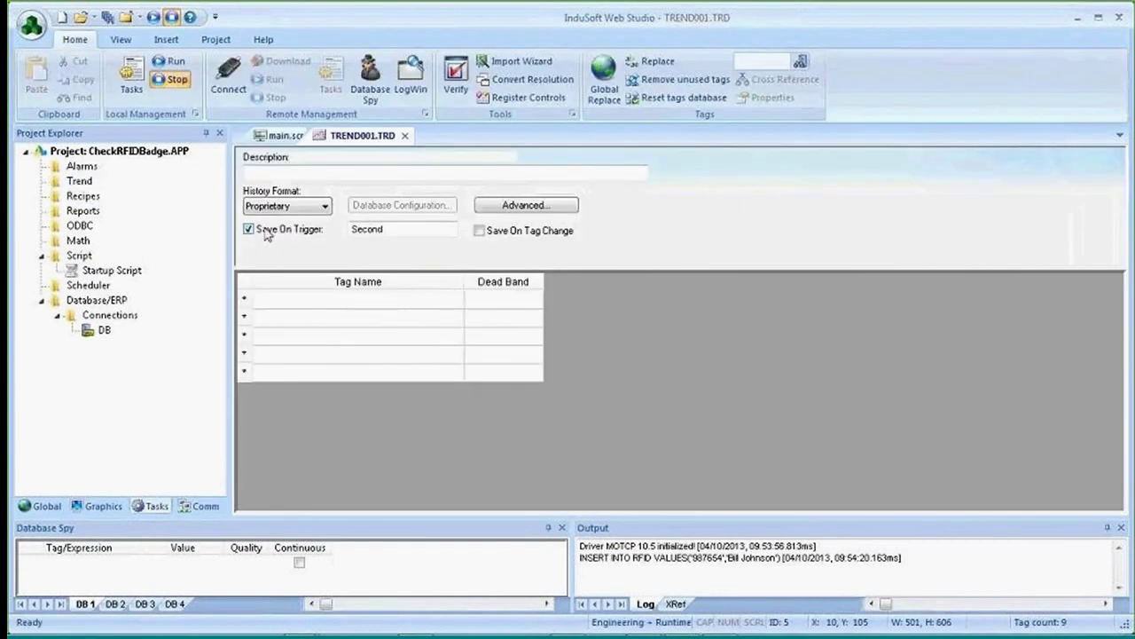
left_click(325, 206)
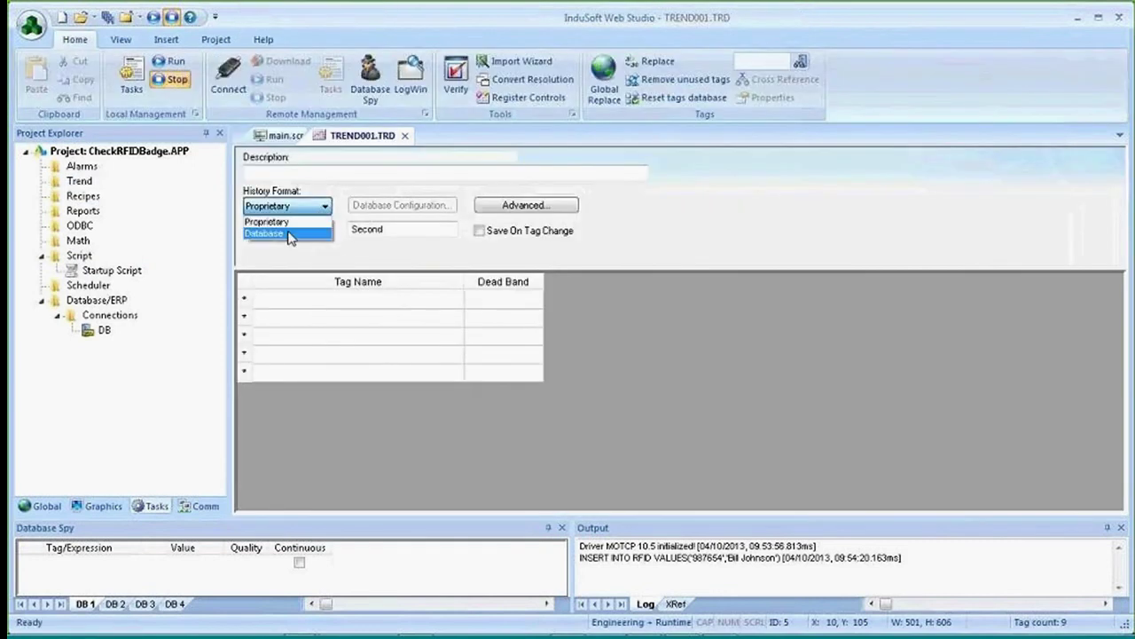
left_click(289, 234)
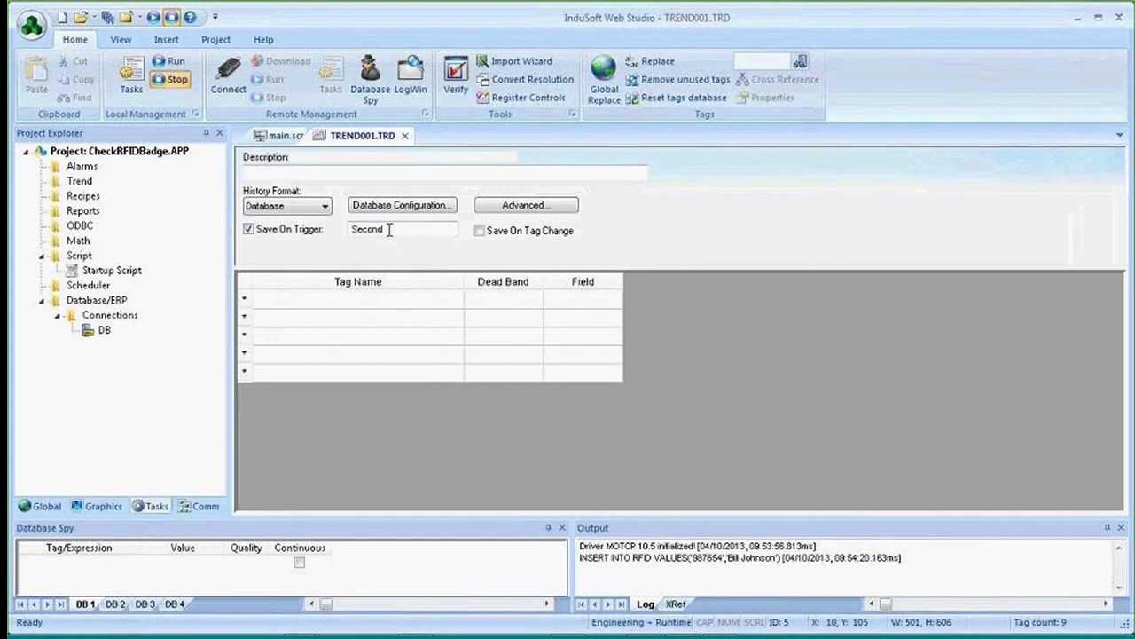
Save the trend on the trigger tag Trigger, creating it as a Boolean tag.
left_click_drag(387, 229, 339, 230)
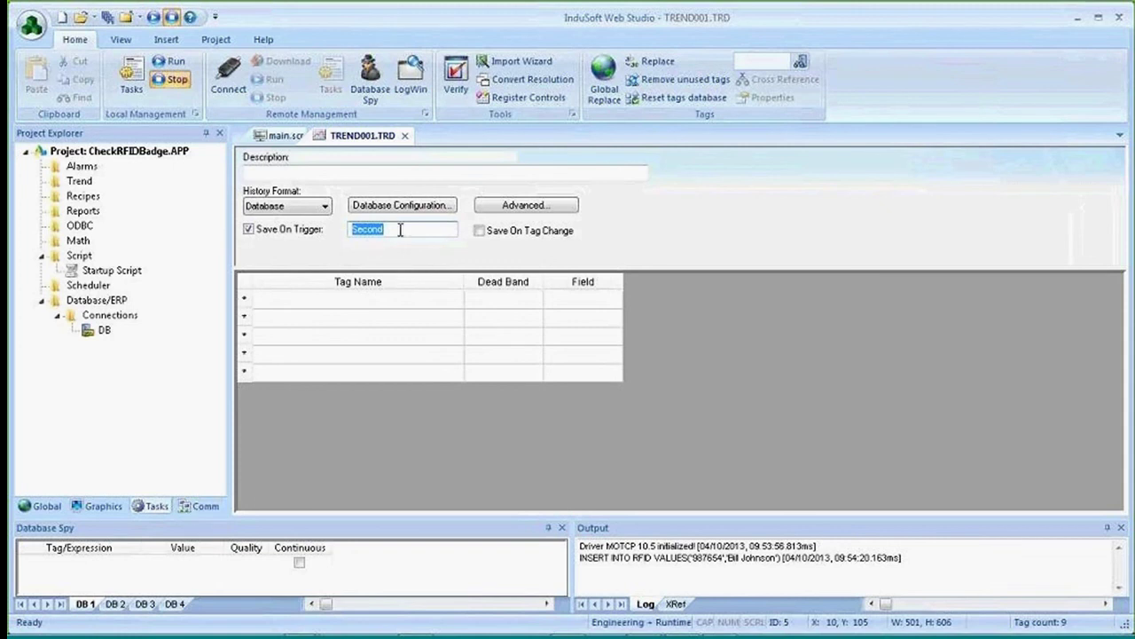
type("Trigger")
key("Tab")
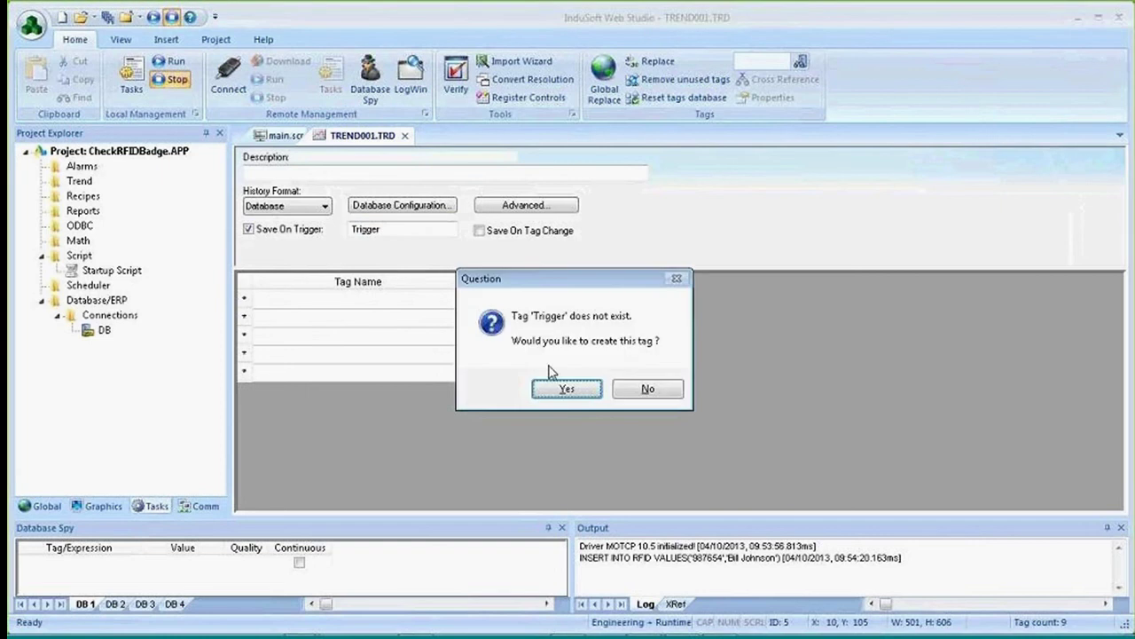
left_click(566, 388)
left_click(587, 312)
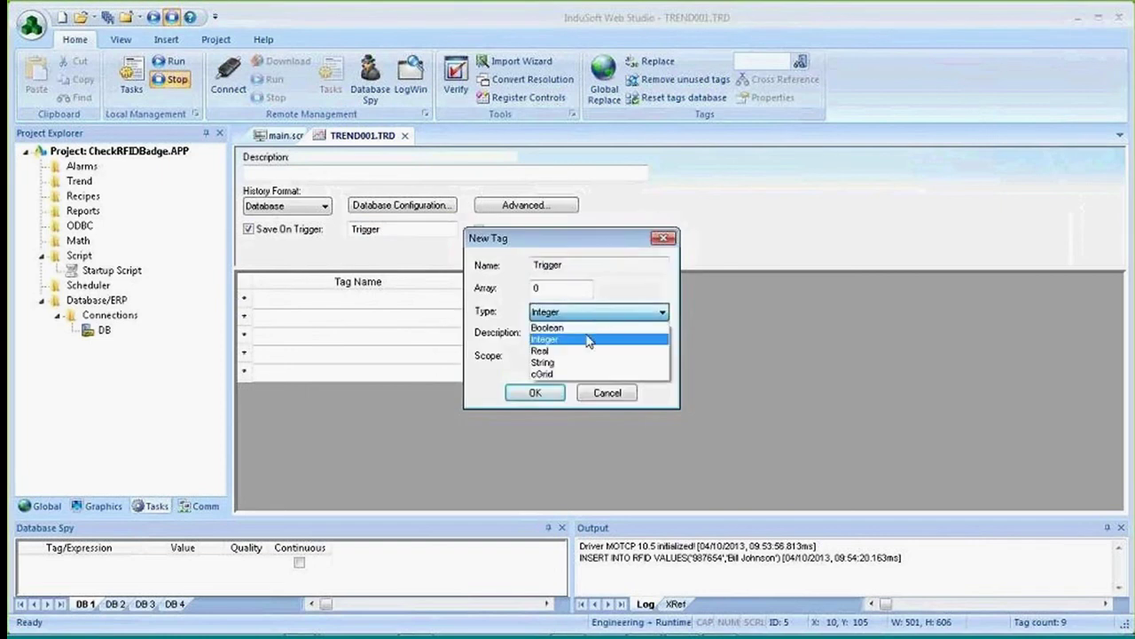
left_click(547, 327)
left_click(535, 392)
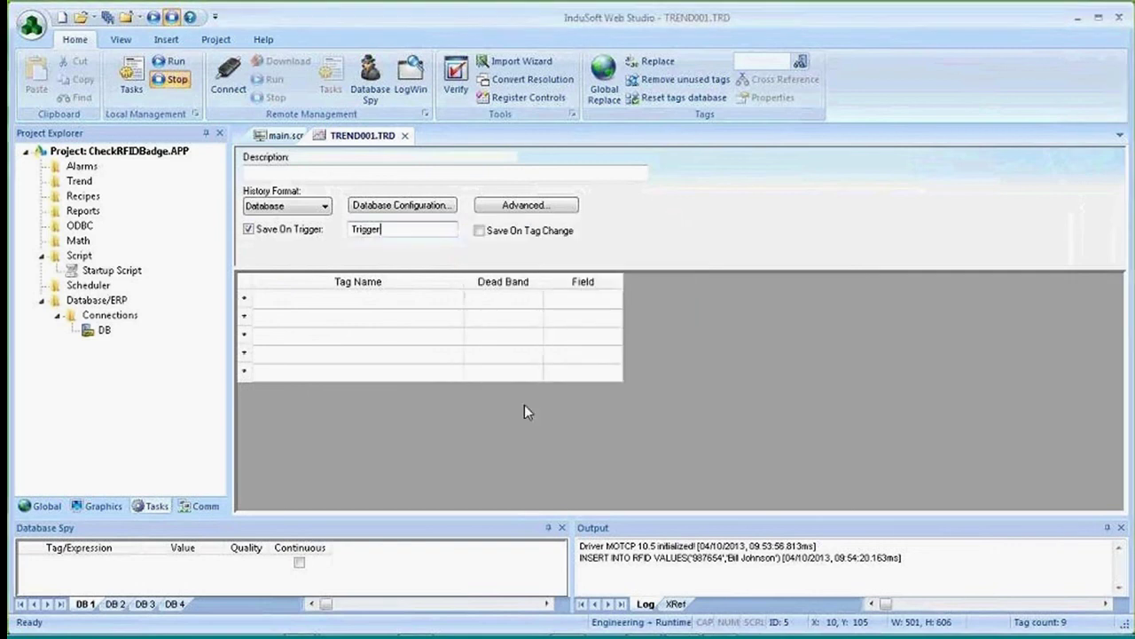
Insert a new scheduler worksheet under the Scheduler folder.
left_click(188, 512)
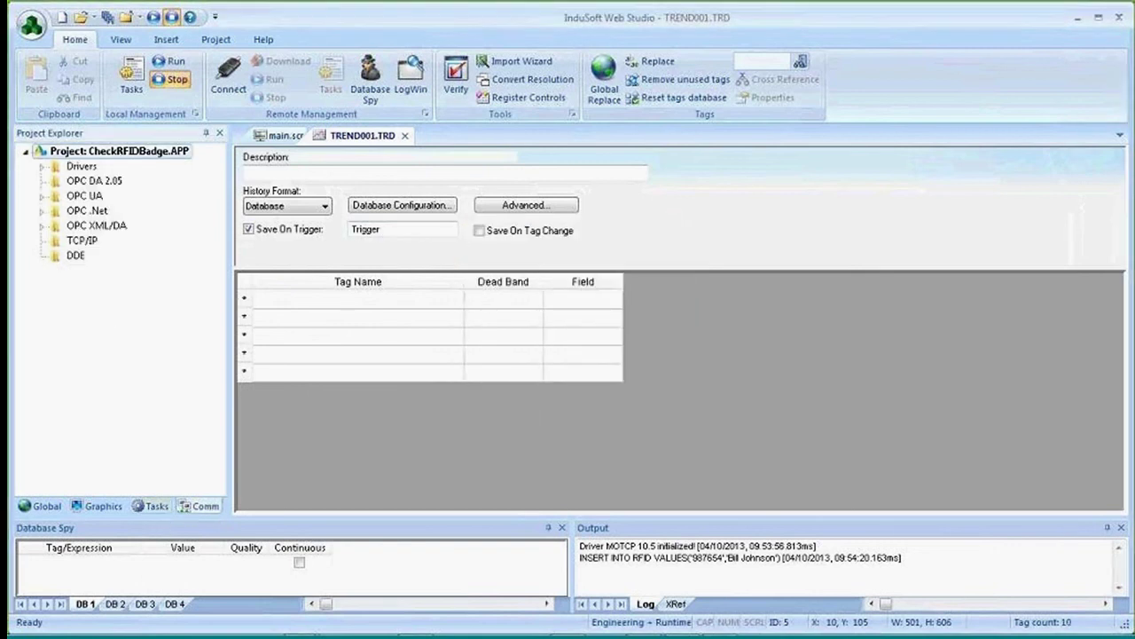
left_click(149, 510)
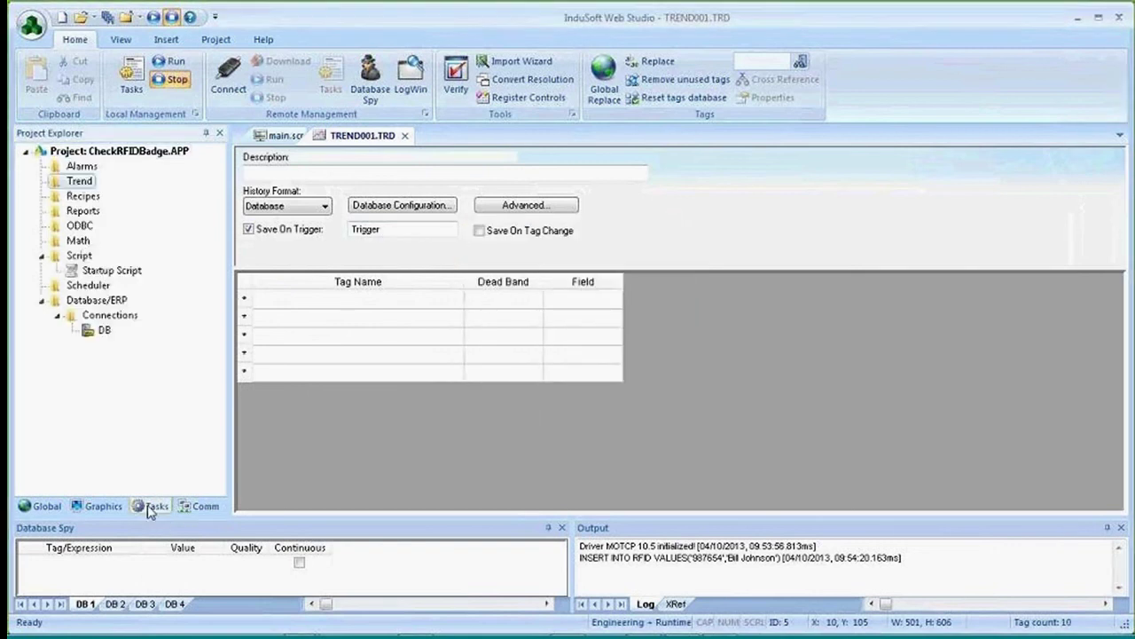
right_click(82, 287)
left_click(110, 293)
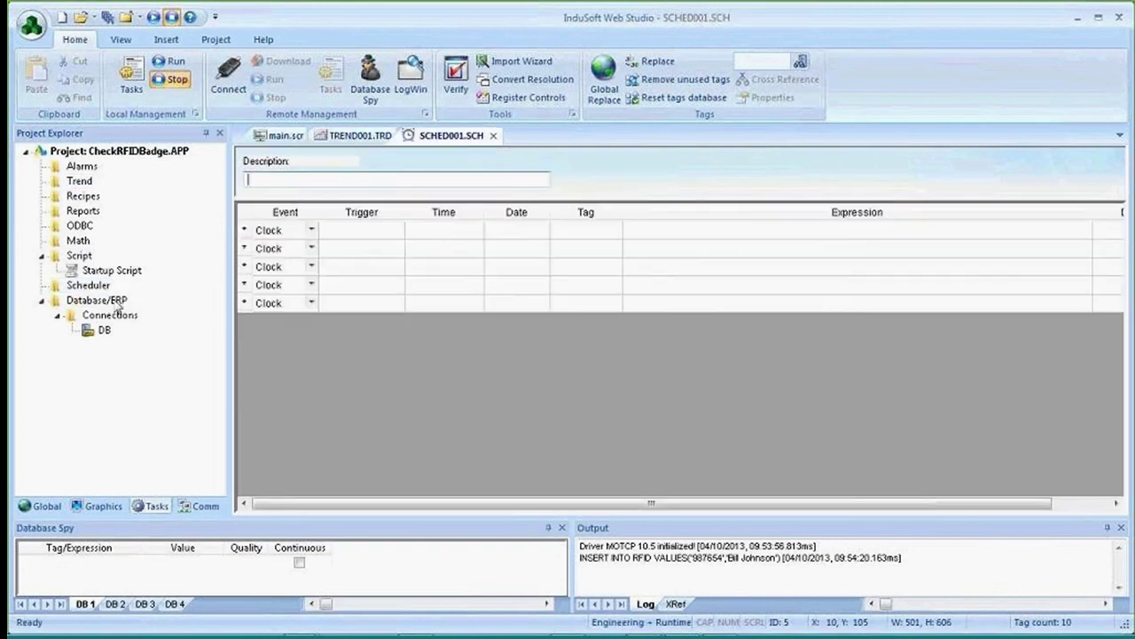
Enter 00:15:00 as the first scheduler event's Time.
left_click(437, 233)
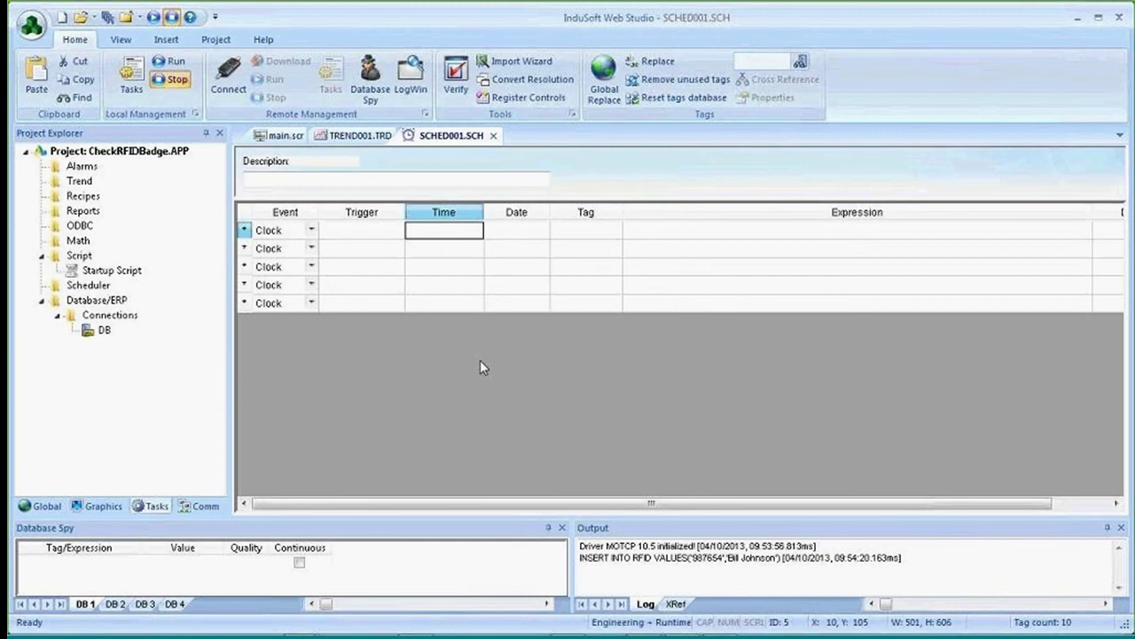
type("0")
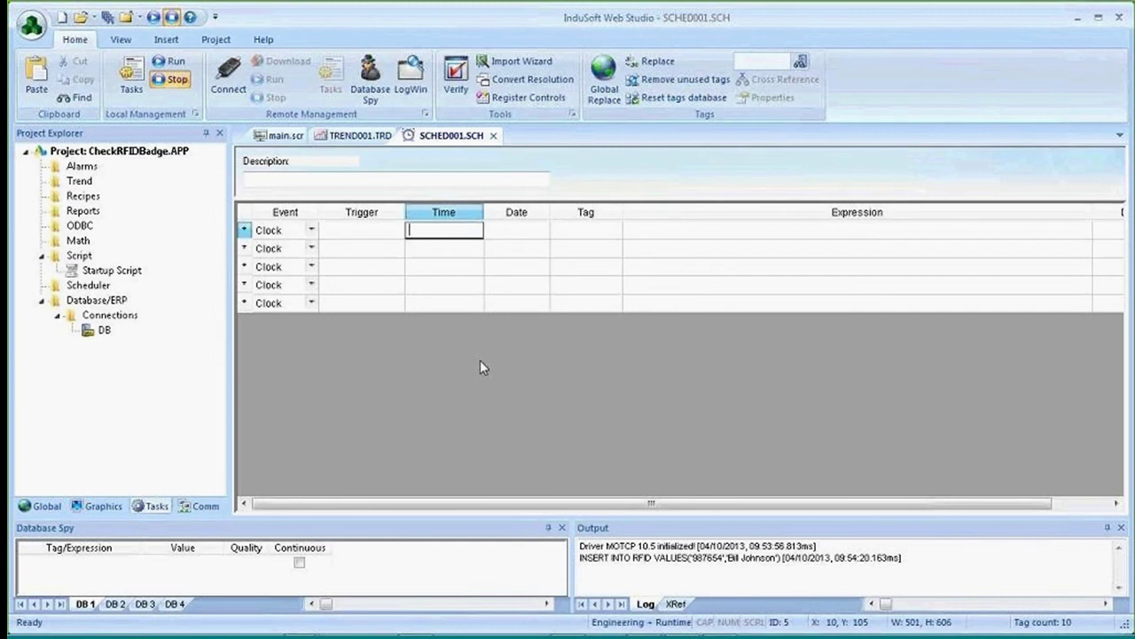
type("0:15:00")
left_click(602, 234)
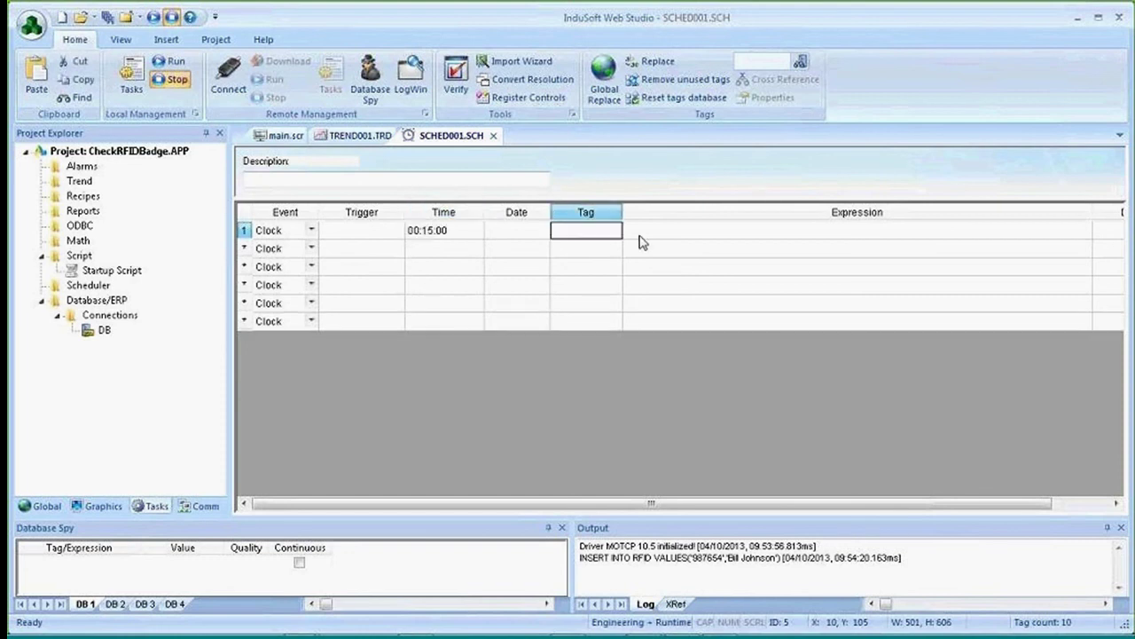
left_click(656, 236)
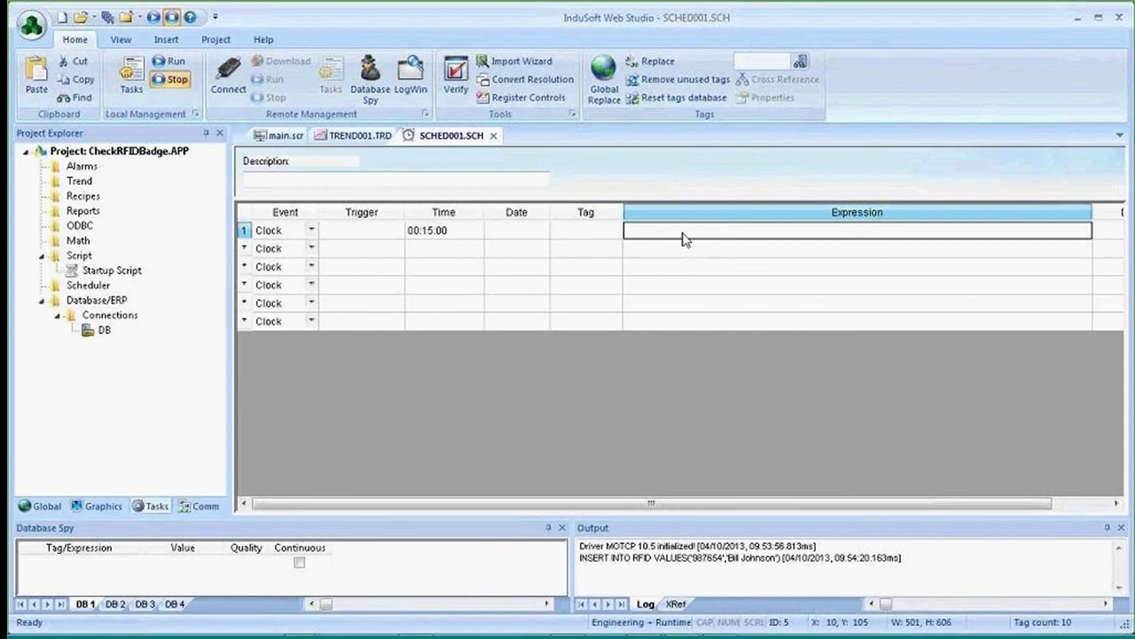
Set the first event's Tag to Trigger and its Expression to Not Trigger.
left_click(585, 234)
left_click(585, 235)
type("Trigger")
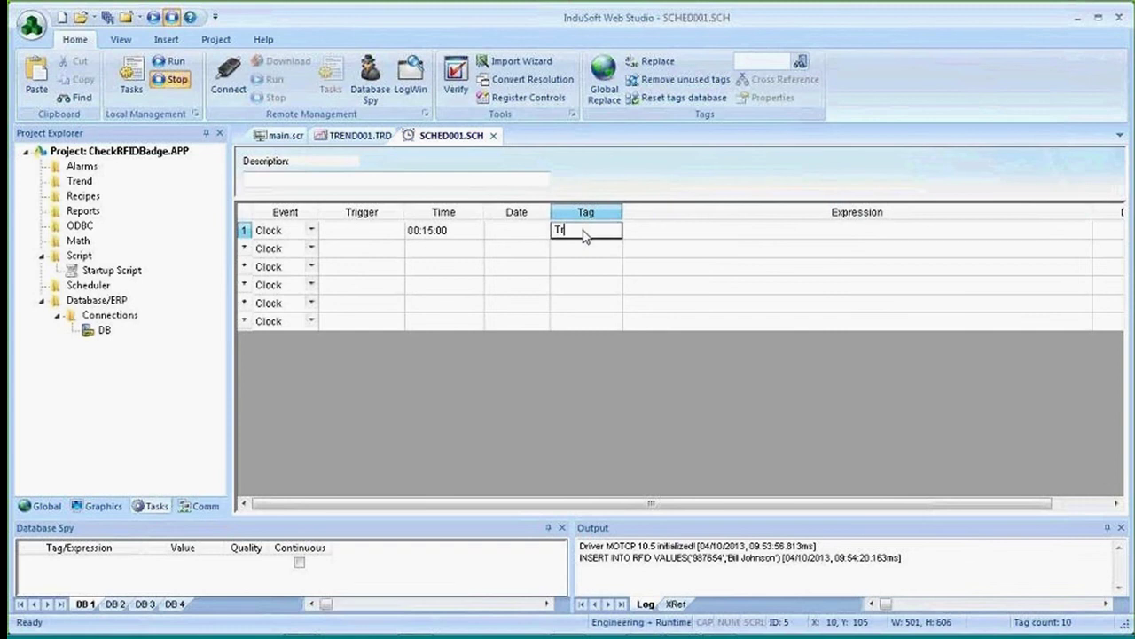
key("Tab")
type("N")
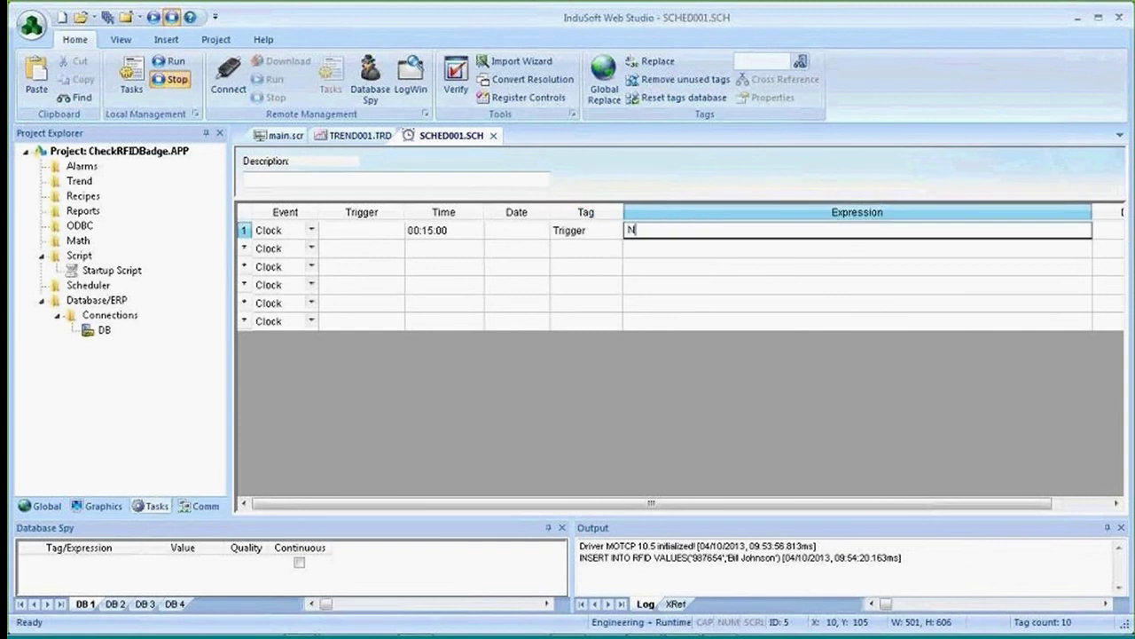
type("ot Trigger")
key("Return")
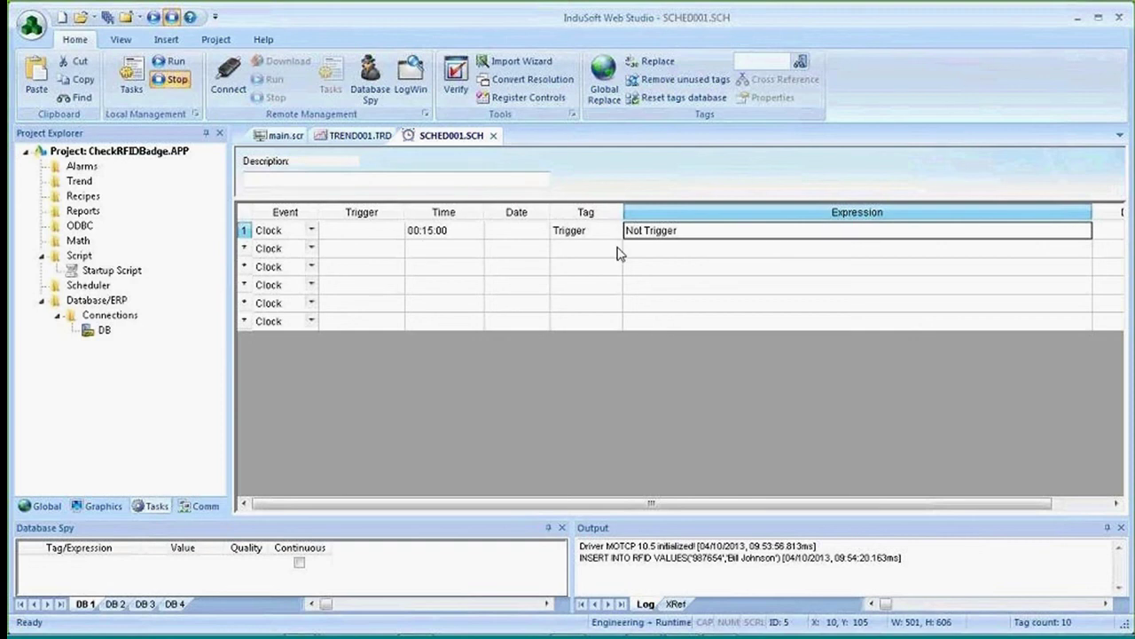
left_click(599, 235)
left_click(631, 232)
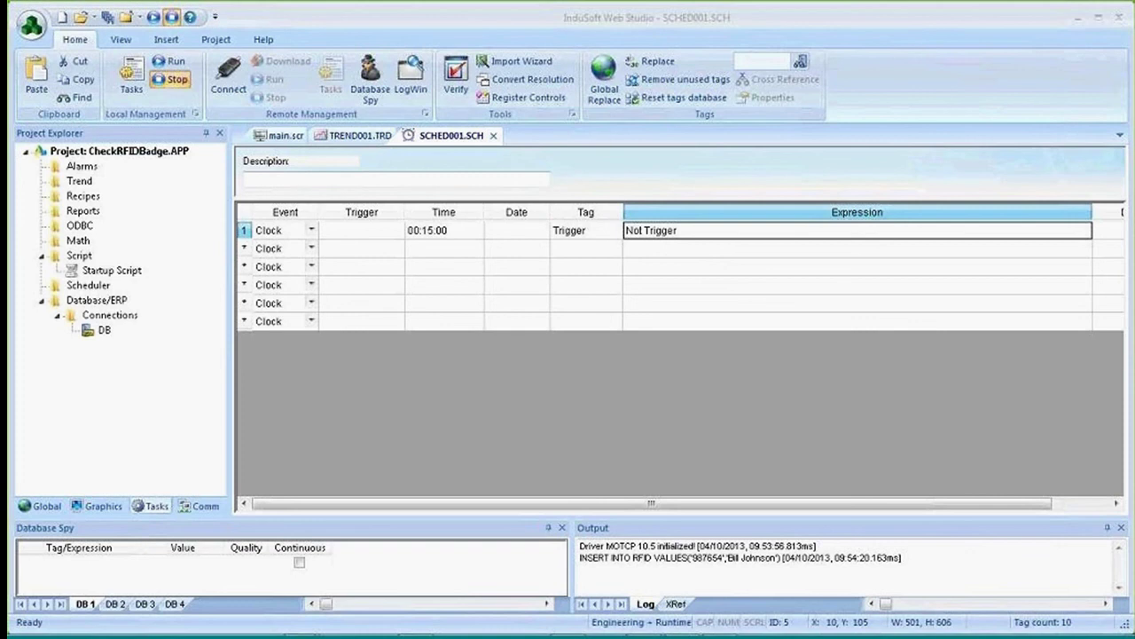
Close the SCHED001 sheet, saving it and confirming the sheet number.
left_click(493, 134)
left_click(505, 381)
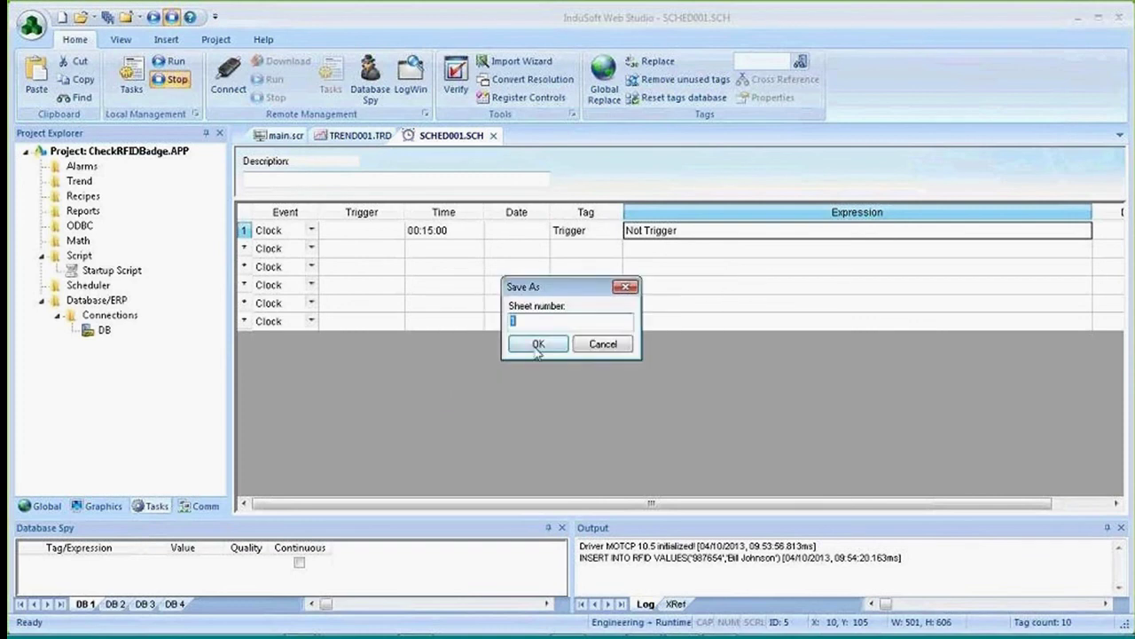
left_click(532, 345)
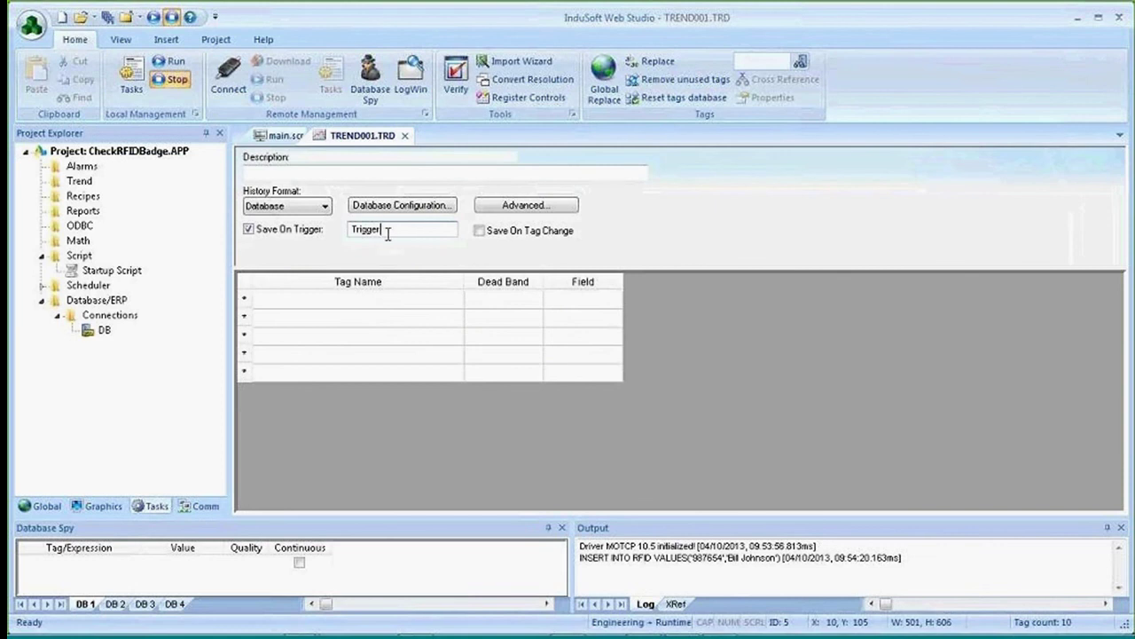
left_click_drag(385, 229, 346, 228)
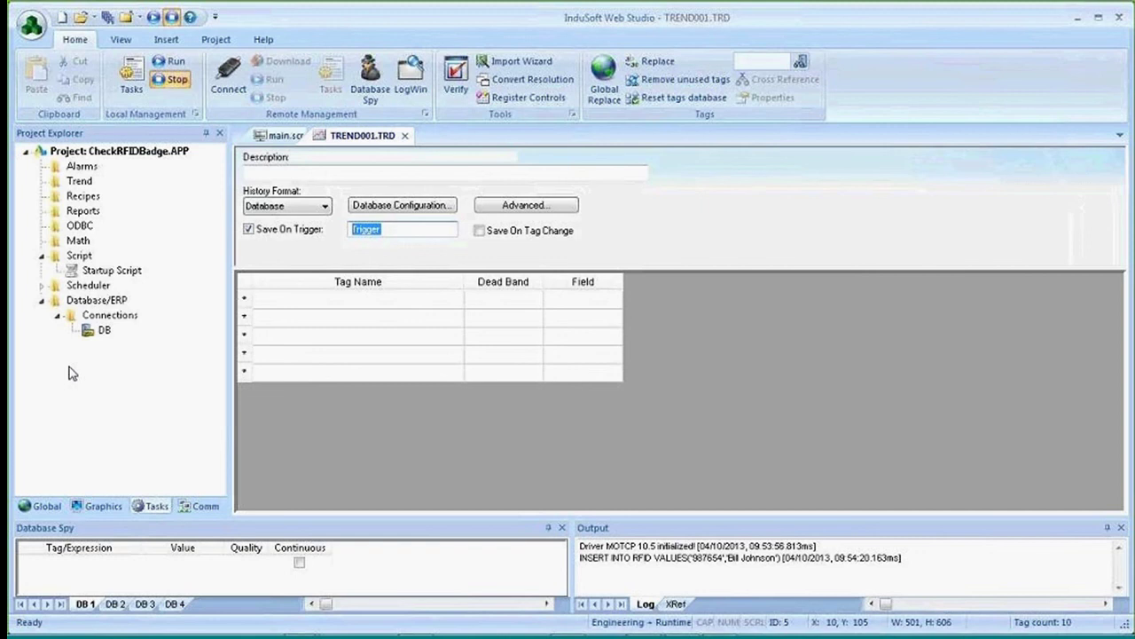
left_click(89, 213)
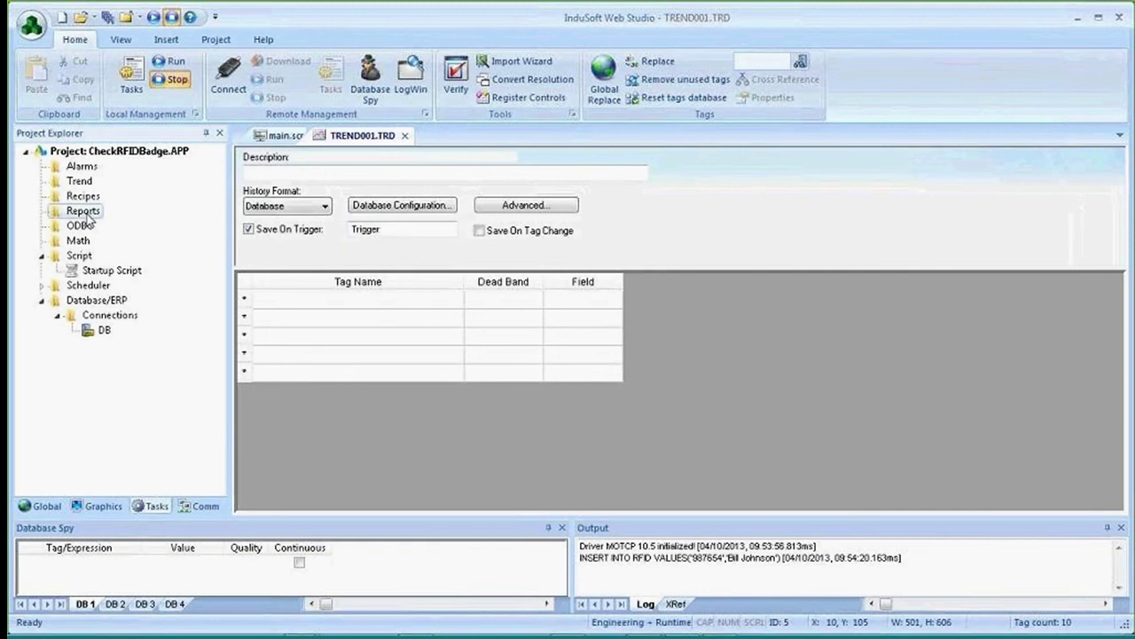
right_click(88, 216)
left_click(124, 227)
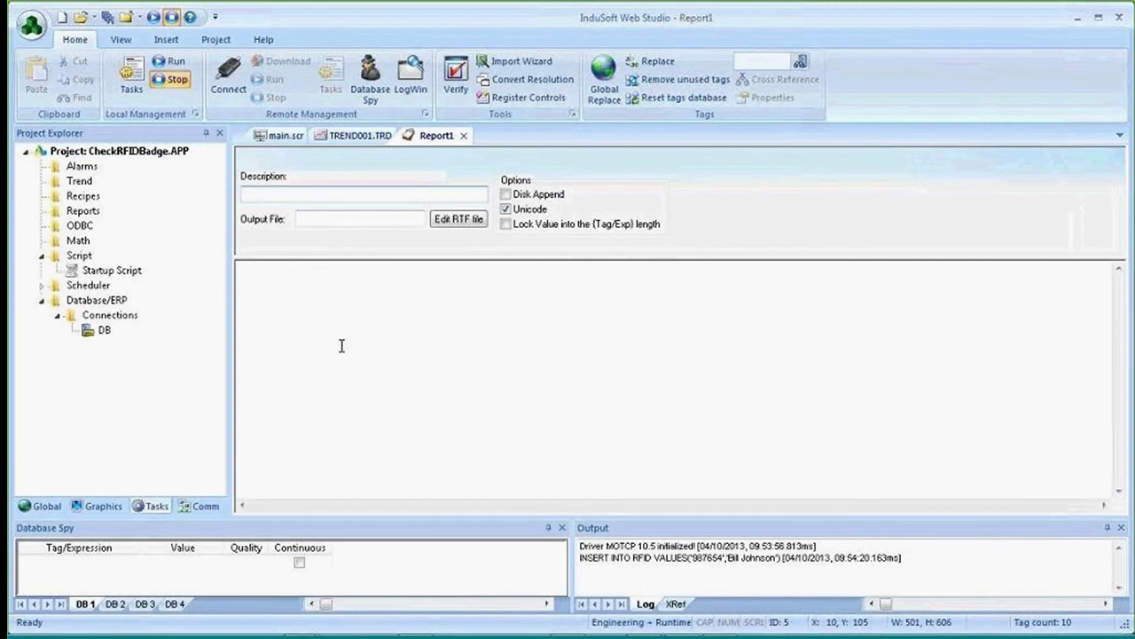
left_click(463, 135)
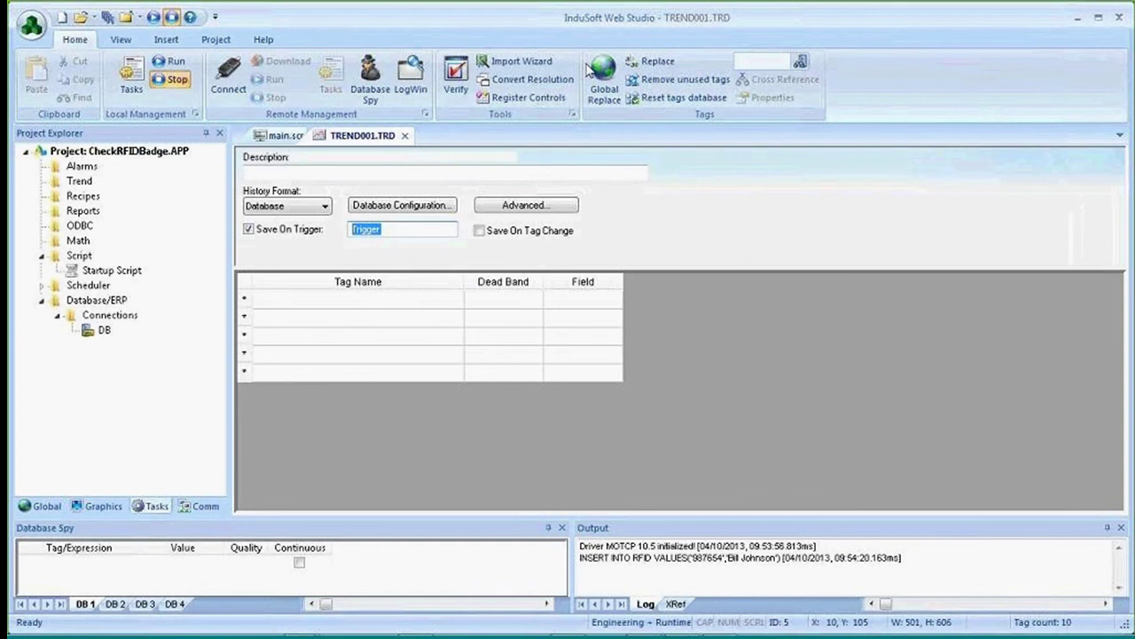
left_click(589, 73)
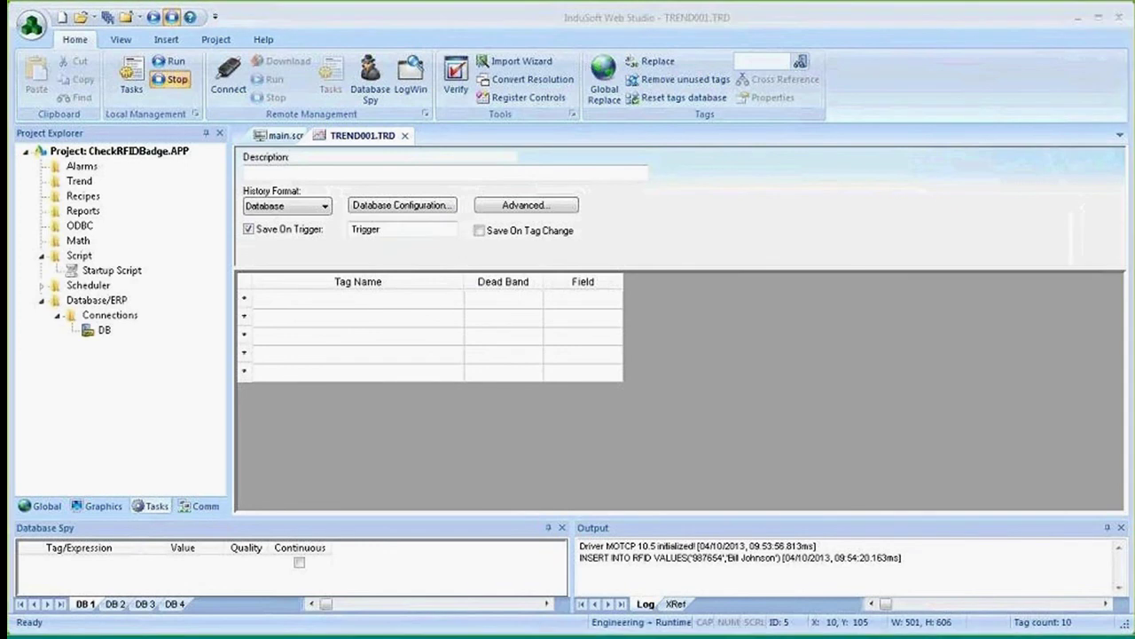